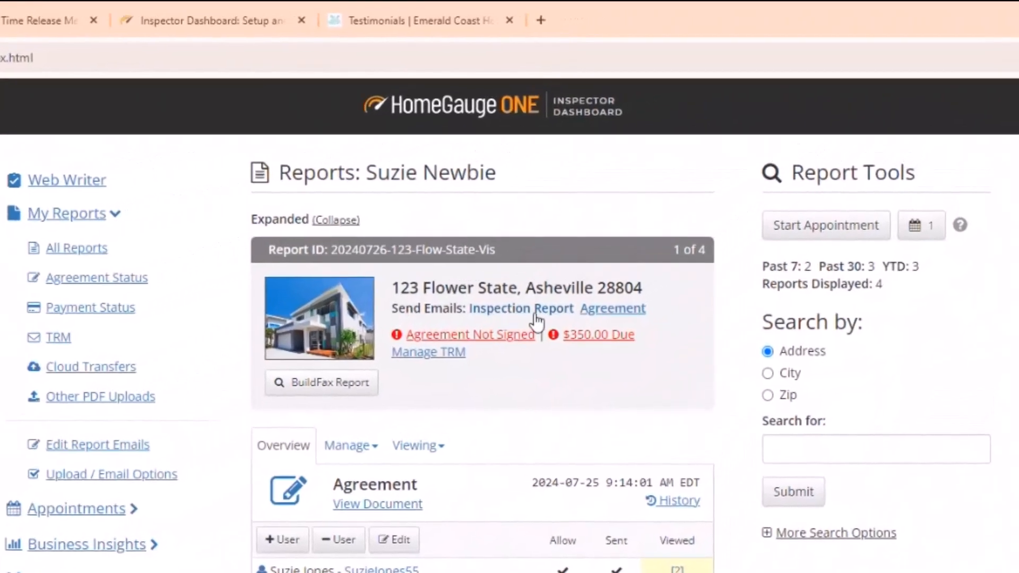
Send the inspection report notification emails to the buyer and buyer's agent, allowing both to view and forward it.
{"action": "left_click", "coordinate": [537, 320]}
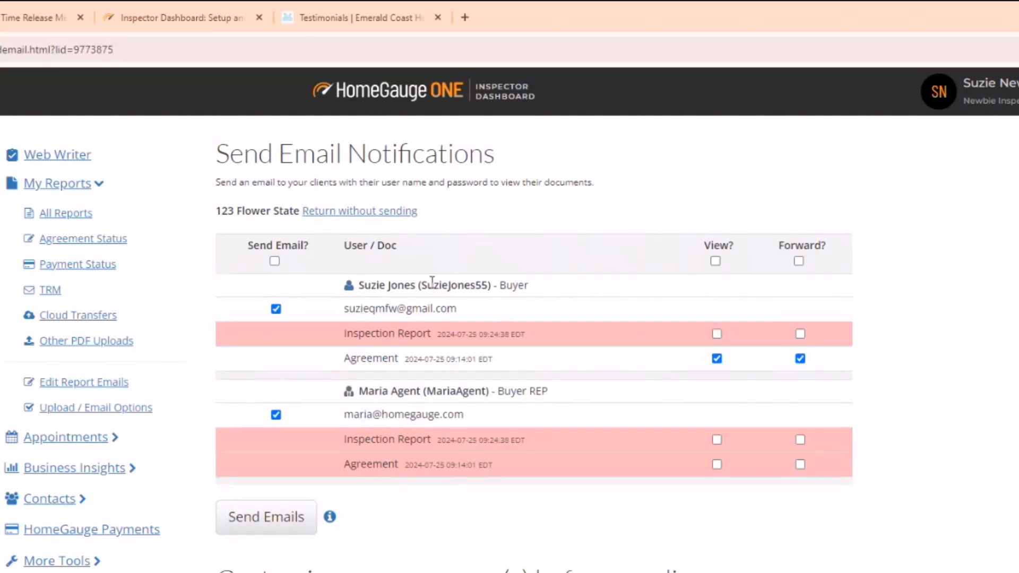
{"action": "left_click", "coordinate": [717, 334]}
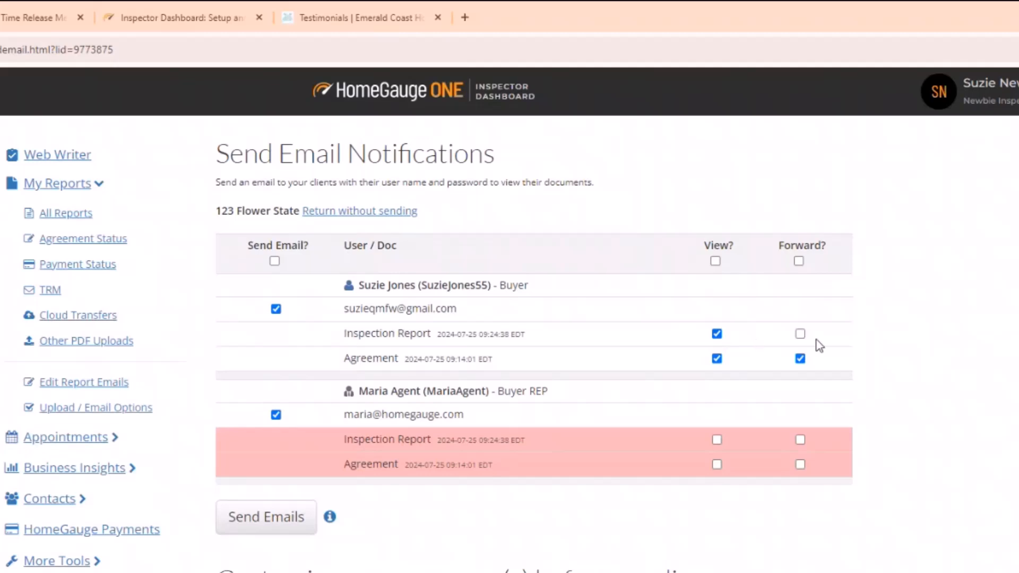
{"action": "left_click", "coordinate": [800, 335]}
{"action": "left_click", "coordinate": [717, 440]}
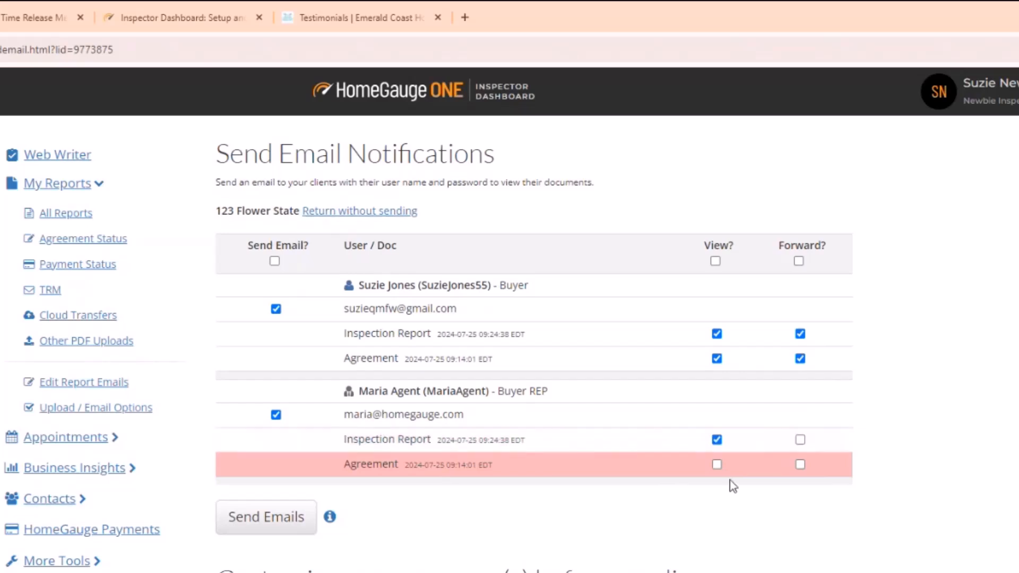
{"action": "left_click", "coordinate": [800, 441]}
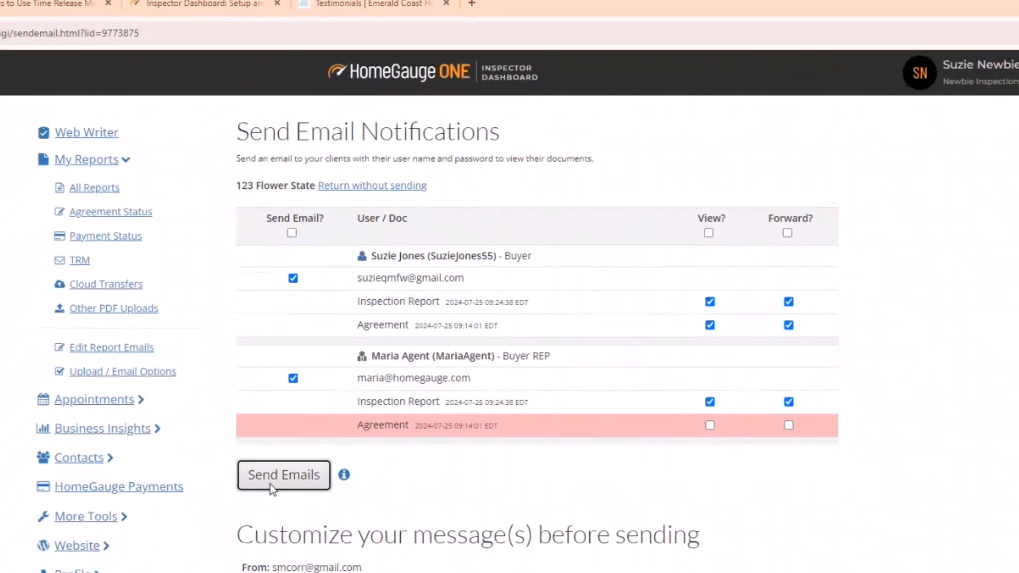
{"action": "left_click", "coordinate": [253, 530]}
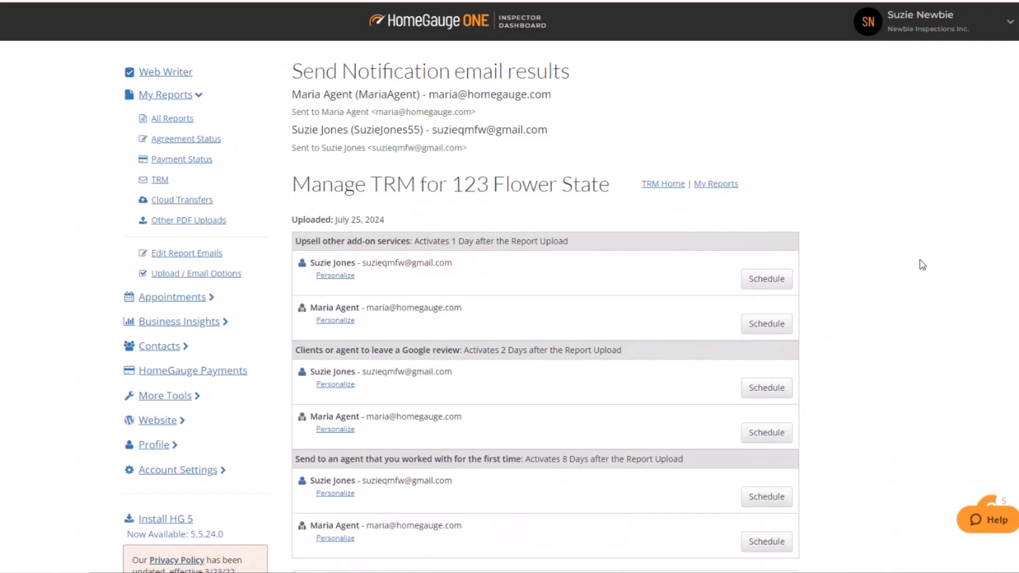
Review the TRM message categories and their activation timing on the 123 Flower State Manage TRM page.
{"action": "scroll", "coordinate": [923, 265], "scroll_direction": "down", "scroll_amount": 3}
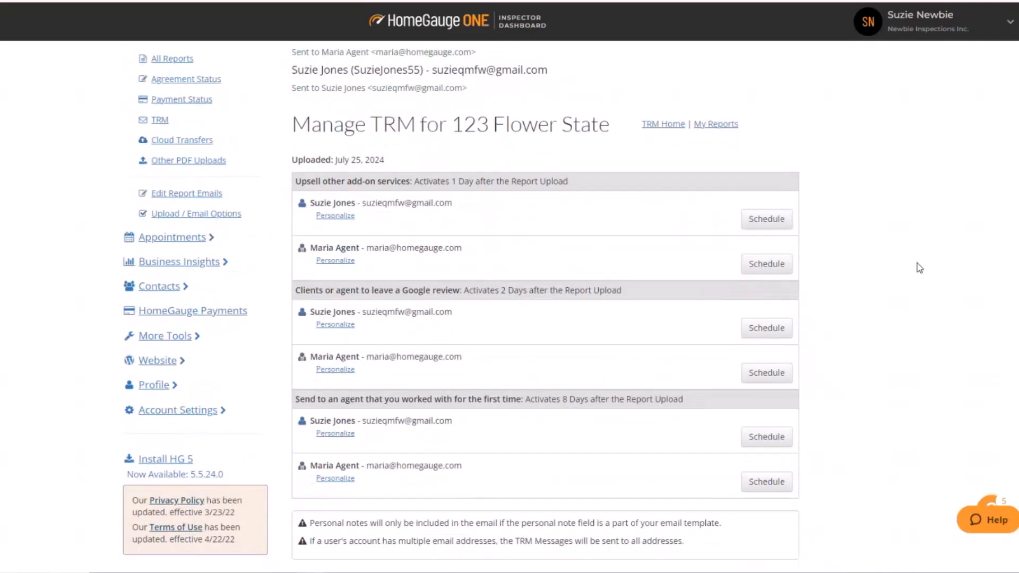
{"action": "mouse_move", "coordinate": [385, 100]}
{"action": "left_mouse_down"}
{"action": "mouse_move", "coordinate": [283, 103]}
{"action": "mouse_move", "coordinate": [385, 101]}
{"action": "left_mouse_up"}
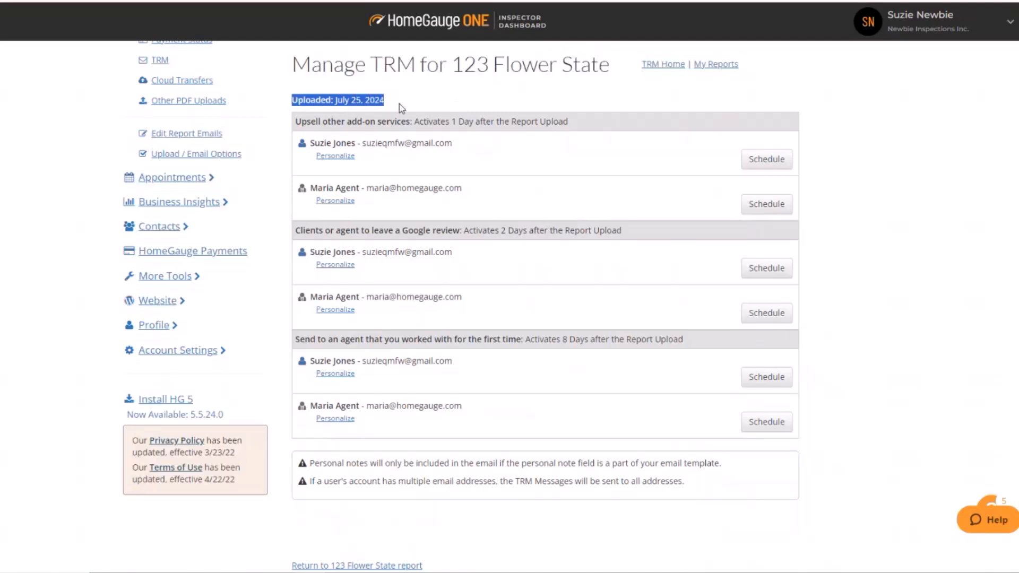
{"action": "left_click", "coordinate": [399, 103]}
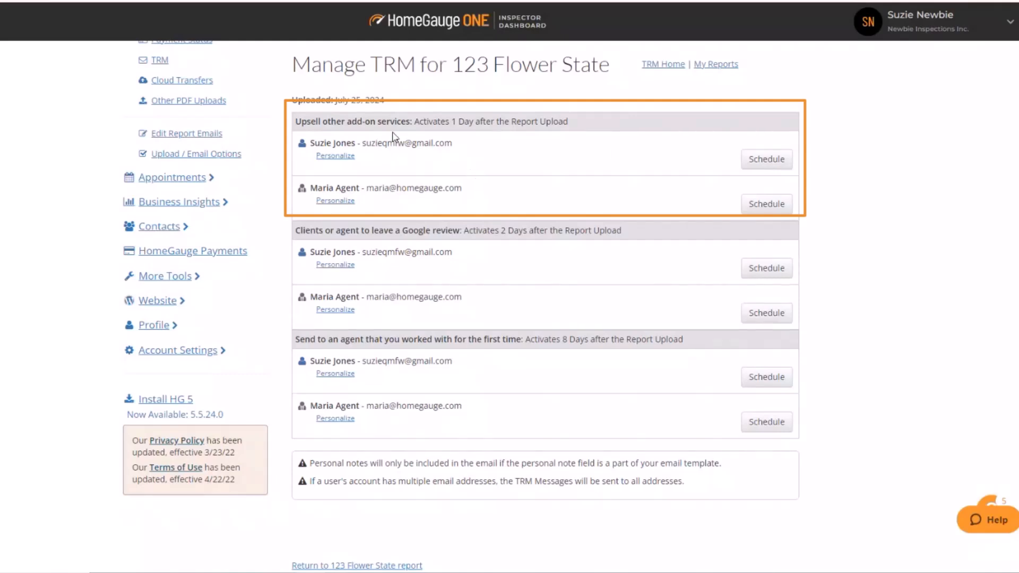
{"action": "left_click_drag", "start_coordinate": [295, 126], "coordinate": [344, 122]}
{"action": "left_click", "coordinate": [380, 122]}
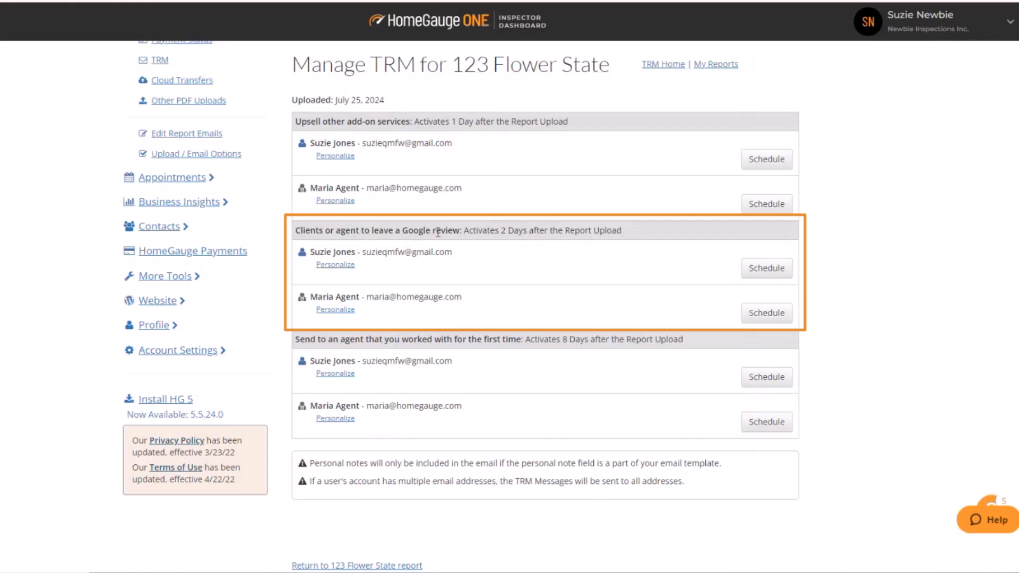
{"action": "left_click_drag", "start_coordinate": [461, 230], "coordinate": [294, 232]}
{"action": "left_click", "coordinate": [426, 229]}
{"action": "left_click_drag", "start_coordinate": [462, 230], "coordinate": [529, 230]}
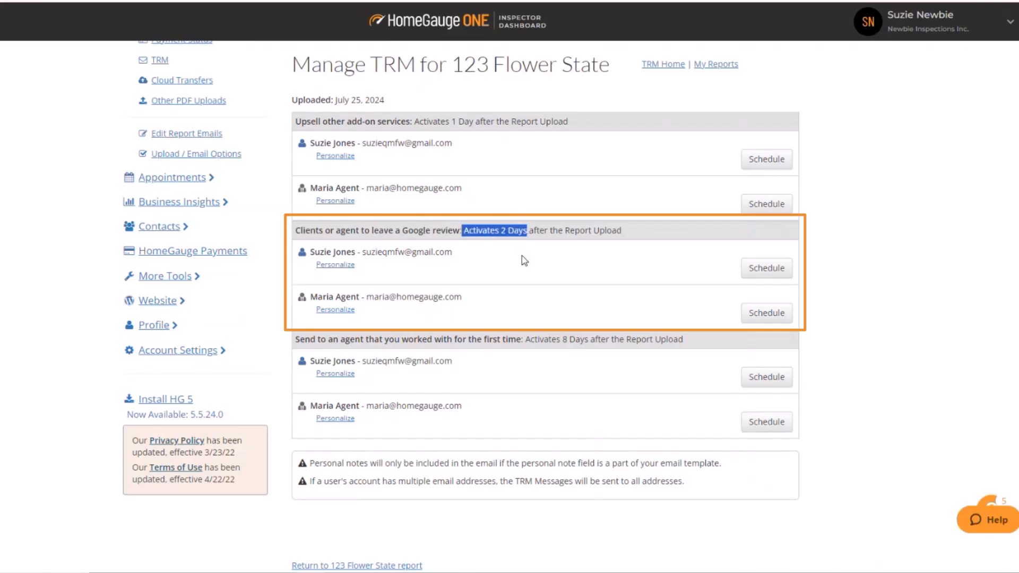
{"action": "left_click_drag", "start_coordinate": [592, 230], "coordinate": [565, 230]}
{"action": "left_click", "coordinate": [629, 232]}
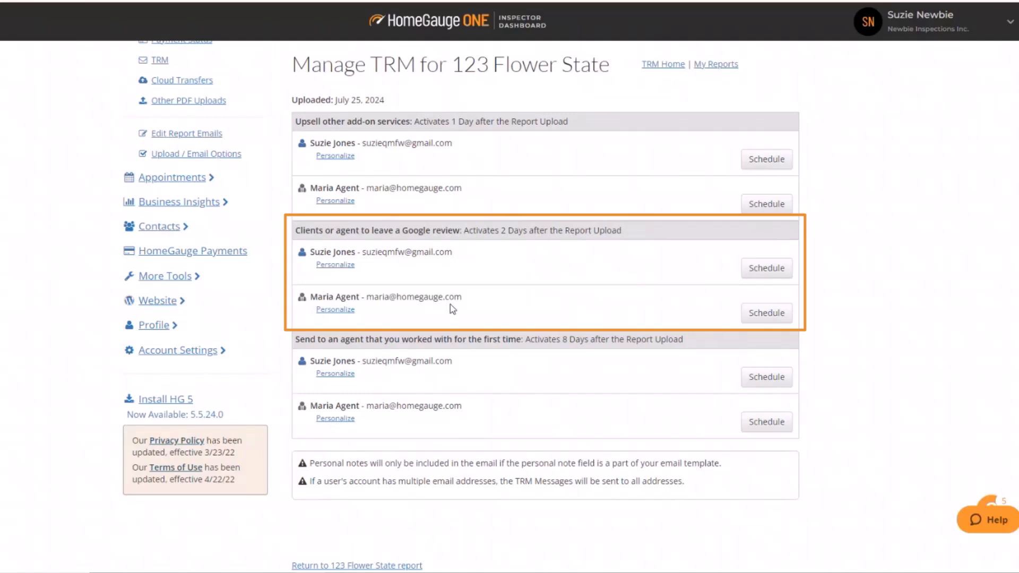
Schedule the Google review request email for both the buyer and the buyer's agent.
{"action": "left_click", "coordinate": [745, 276]}
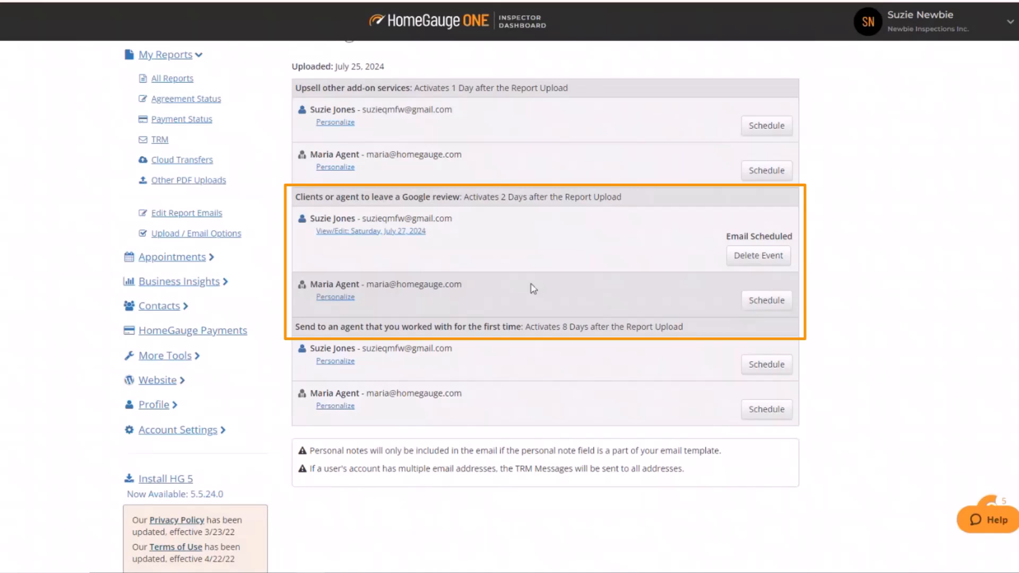
{"action": "left_click", "coordinate": [756, 304]}
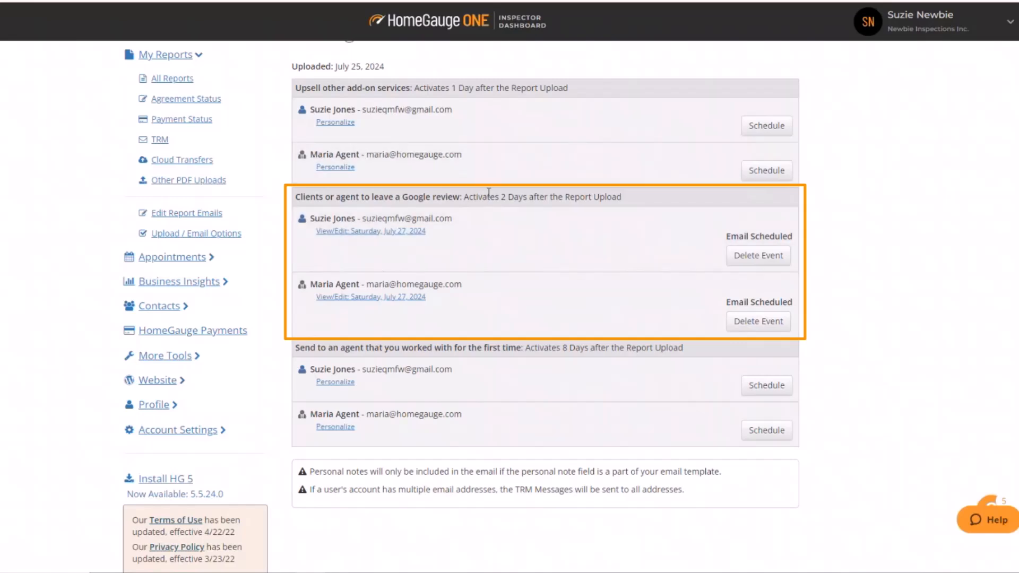
{"action": "left_click_drag", "start_coordinate": [499, 198], "coordinate": [525, 197]}
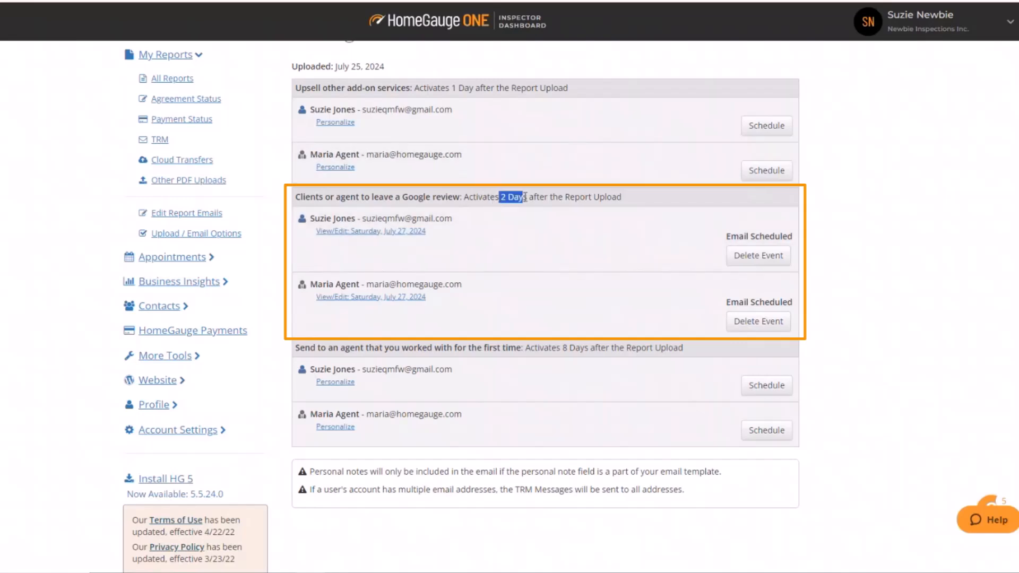
{"action": "left_click", "coordinate": [626, 202]}
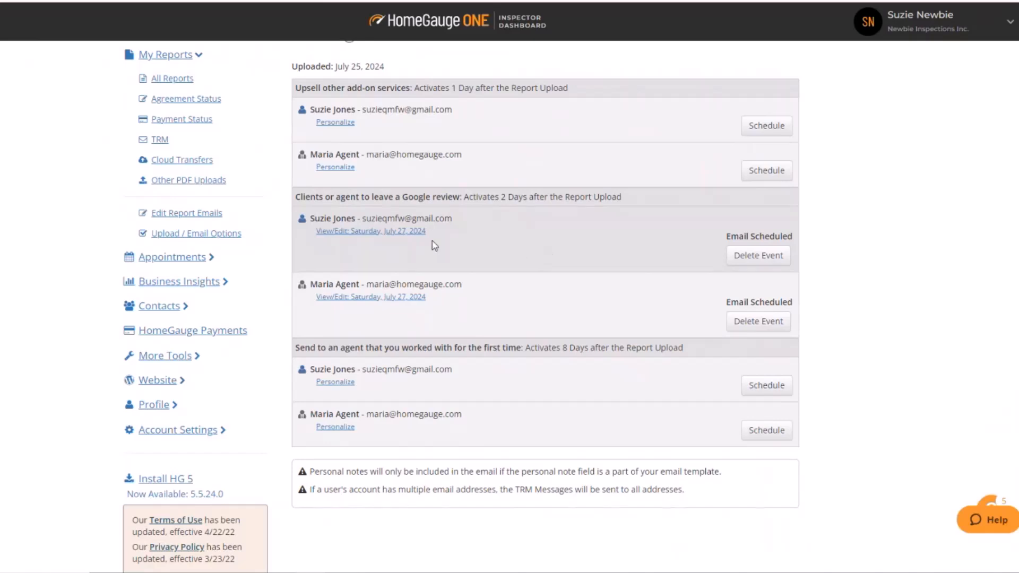
Open the buyer's scheduled Google review email to inspect its personal note, action date and message, then cancel.
{"action": "left_click", "coordinate": [399, 236]}
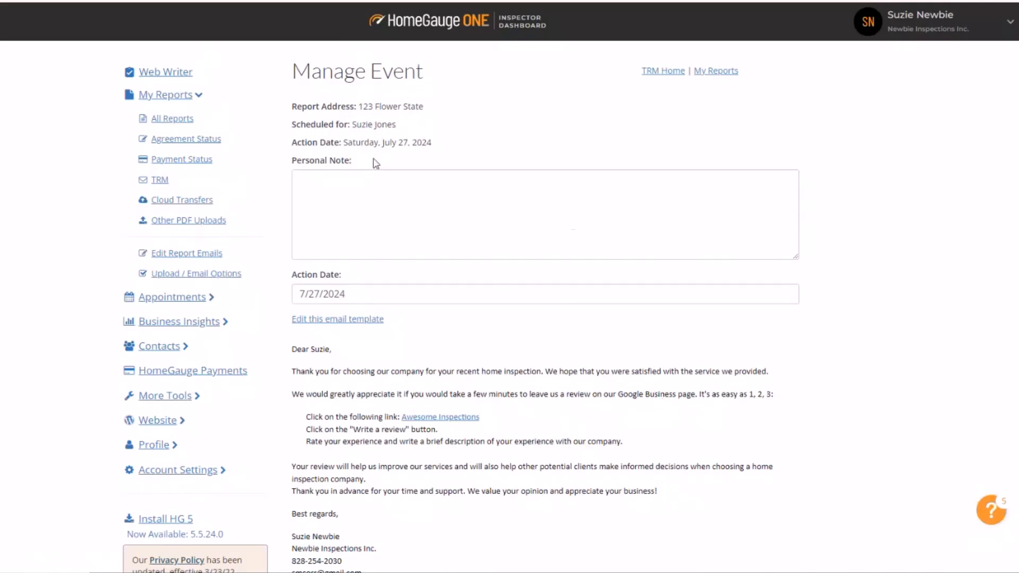
{"action": "left_click", "coordinate": [312, 184]}
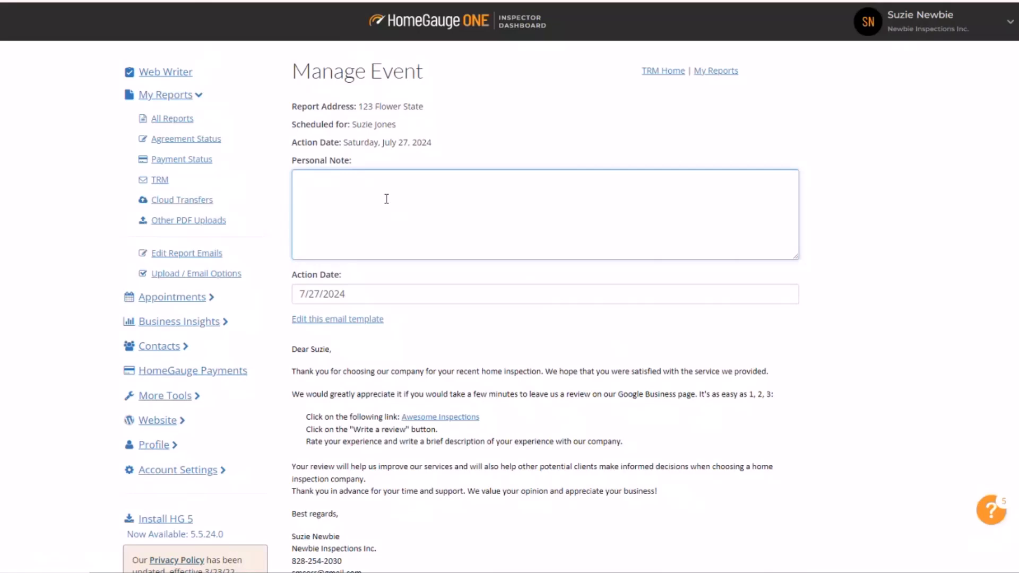
{"action": "scroll", "coordinate": [733, 478], "scroll_direction": "down", "scroll_amount": 1}
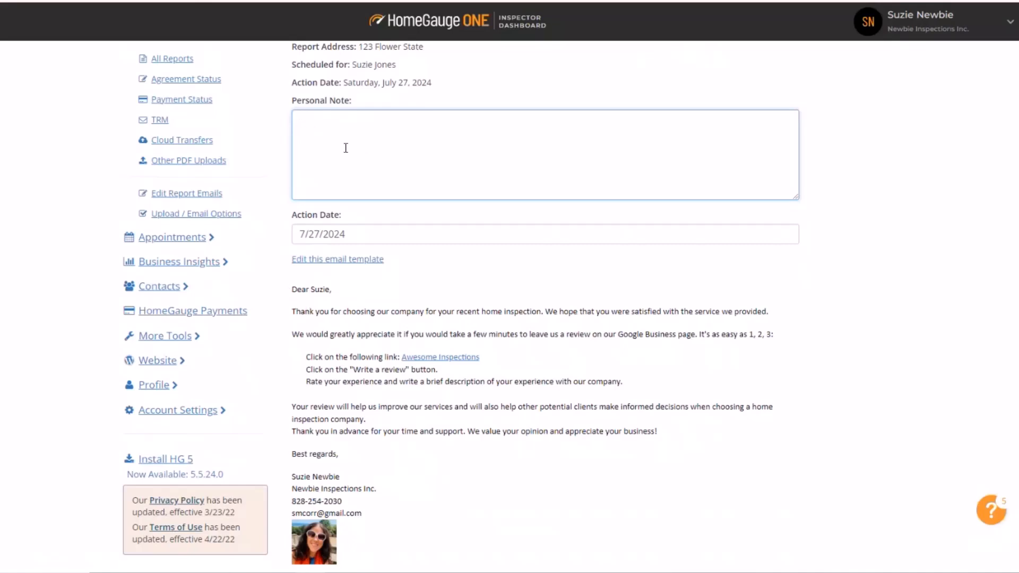
{"action": "left_click_drag", "start_coordinate": [294, 290], "coordinate": [471, 289]}
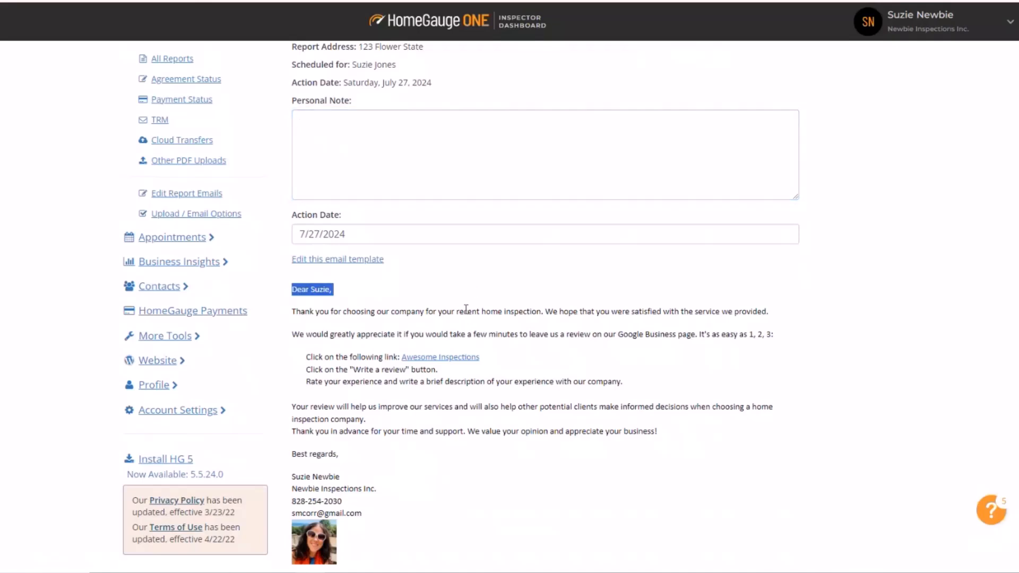
{"action": "left_click", "coordinate": [467, 310]}
{"action": "scroll", "coordinate": [426, 504], "scroll_direction": "down", "scroll_amount": 1}
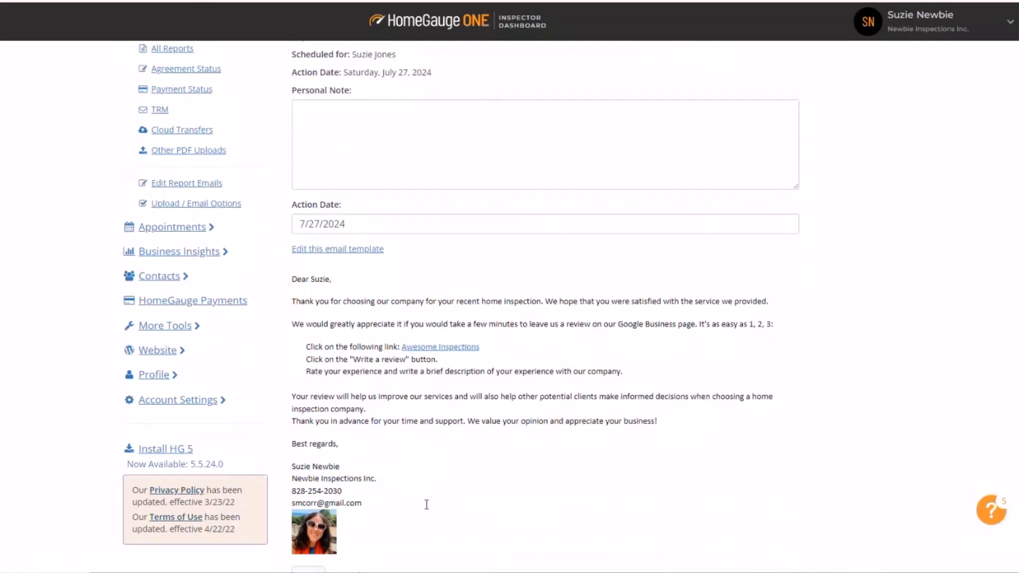
{"action": "scroll", "coordinate": [426, 504], "scroll_direction": "down", "scroll_amount": 3}
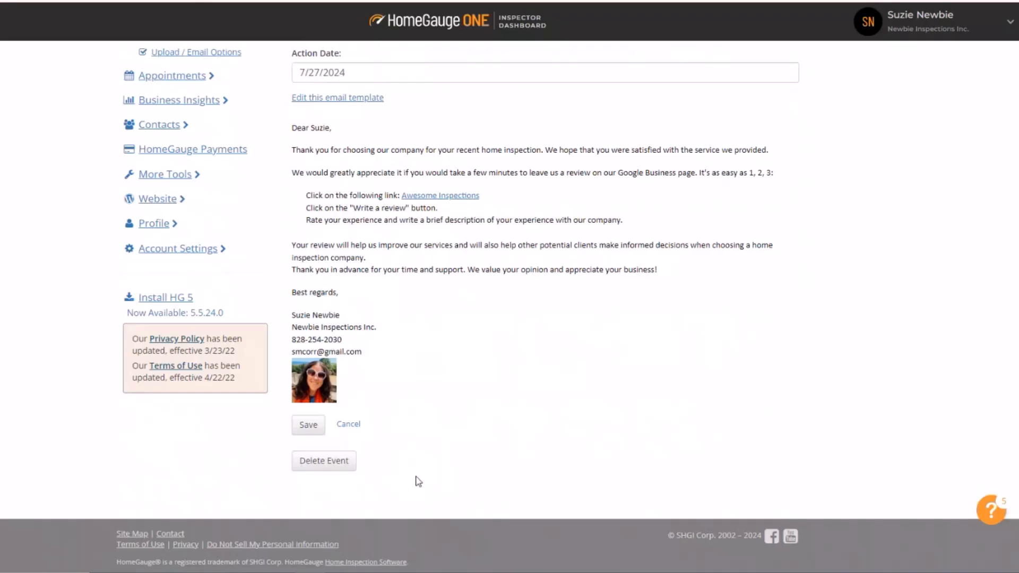
{"action": "scroll", "coordinate": [333, 435], "scroll_direction": "up", "scroll_amount": 4}
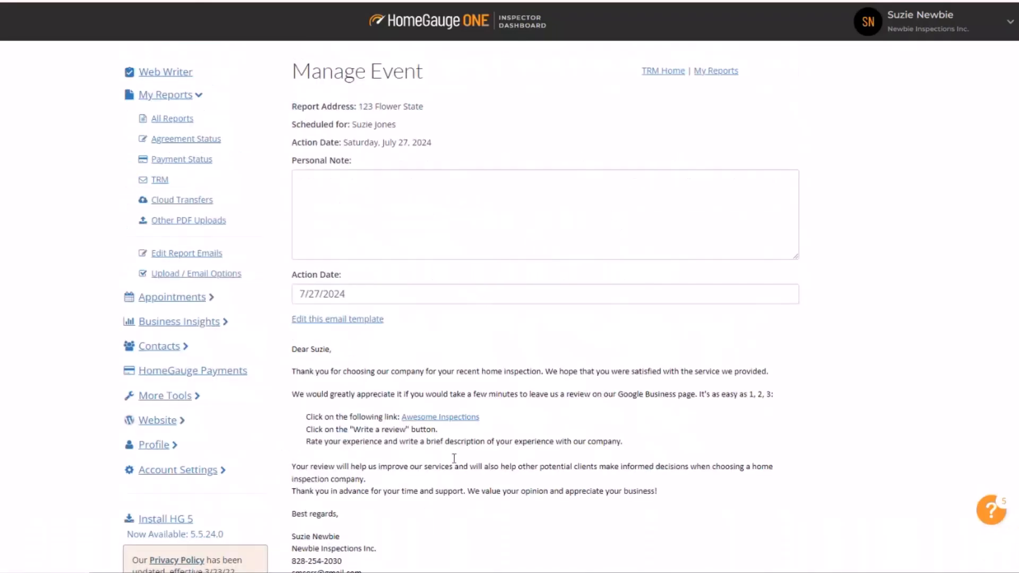
{"action": "scroll", "coordinate": [454, 458], "scroll_direction": "down", "scroll_amount": 4}
{"action": "left_click", "coordinate": [354, 425]}
{"action": "scroll", "coordinate": [549, 483], "scroll_direction": "down", "scroll_amount": 1}
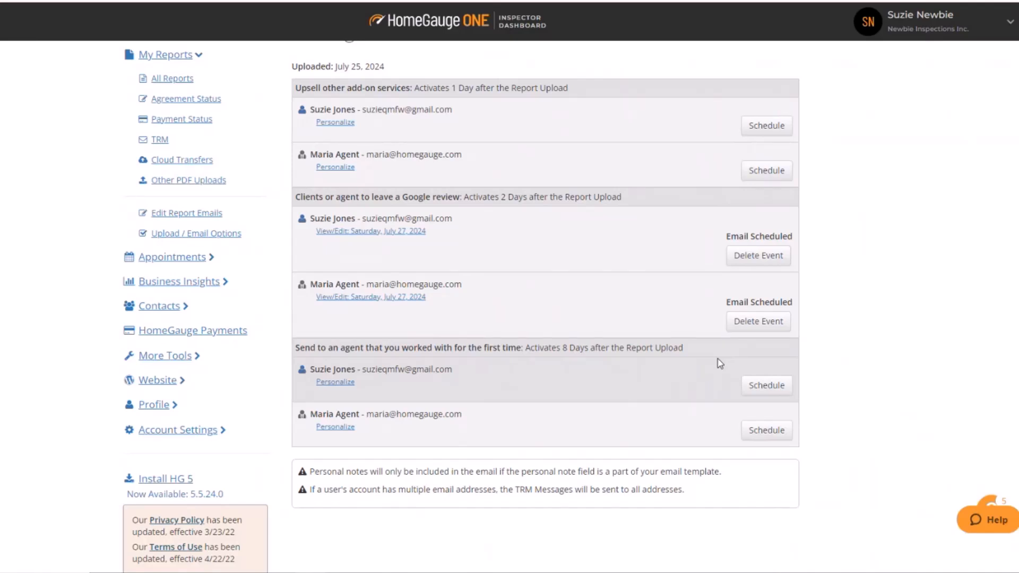
Schedule the first-time agent email for the buyer's agent.
{"action": "left_click_drag", "start_coordinate": [337, 348], "coordinate": [409, 348]}
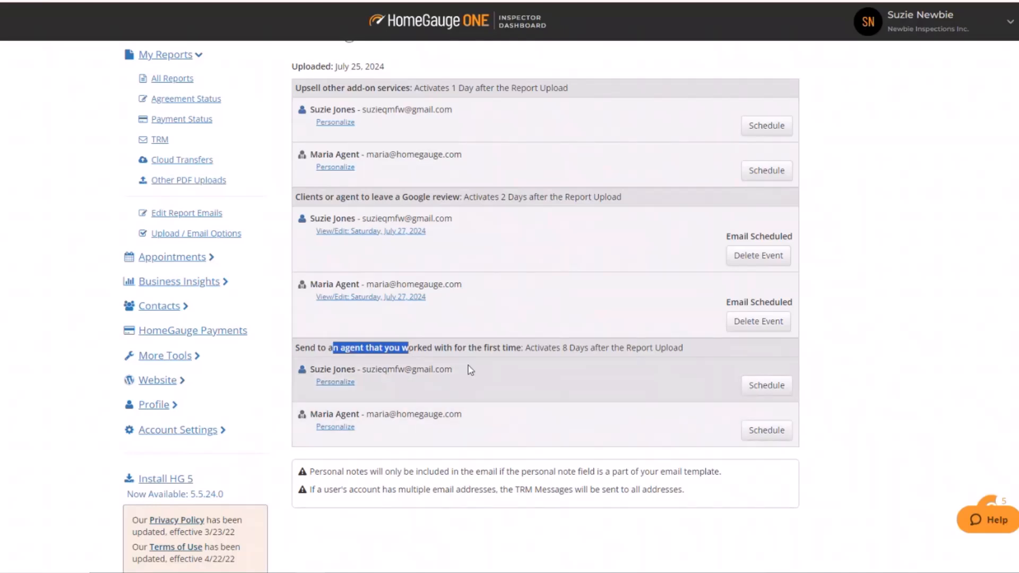
{"action": "left_click", "coordinate": [476, 349]}
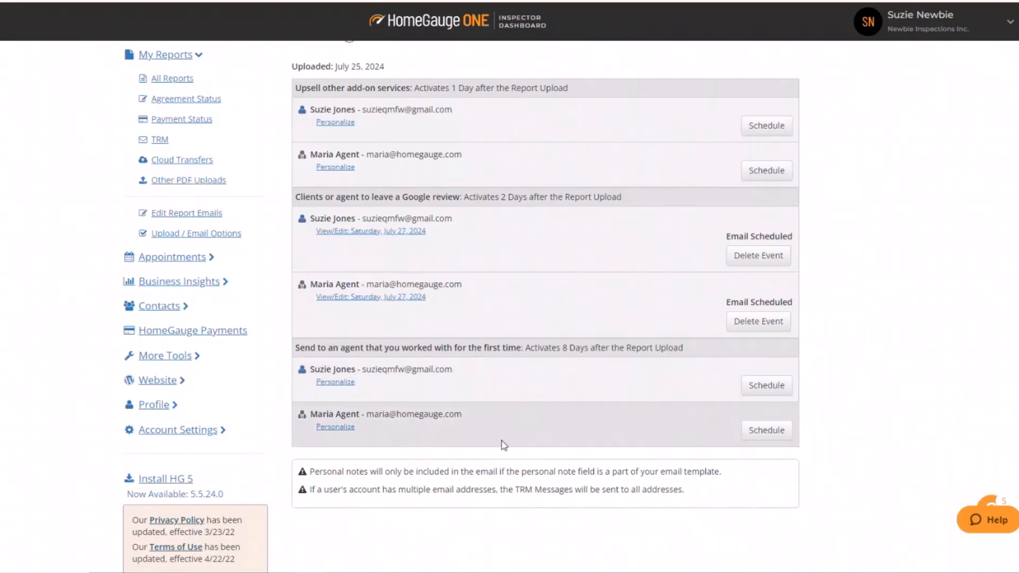
{"action": "left_click", "coordinate": [760, 435]}
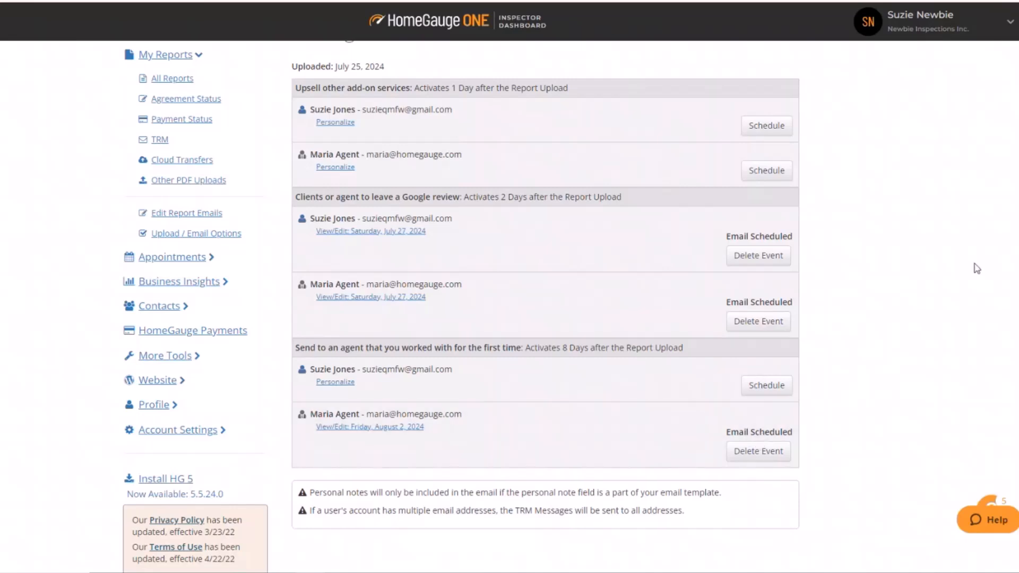
Move between the report list and the 123 Flower State Manage TRM page to check the scheduled messages.
{"action": "scroll", "coordinate": [927, 245], "scroll_direction": "up", "scroll_amount": 2}
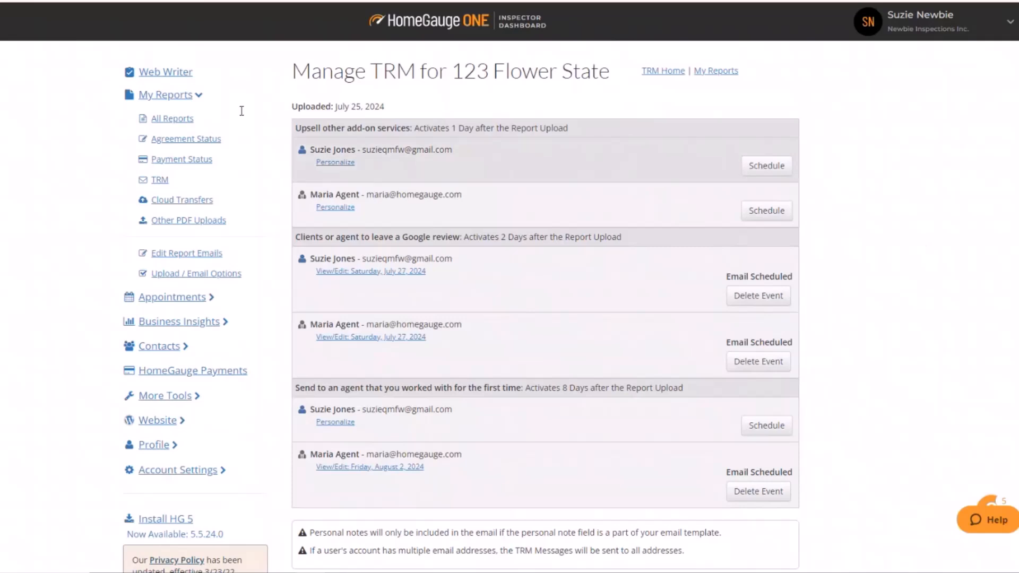
{"action": "left_click", "coordinate": [164, 119]}
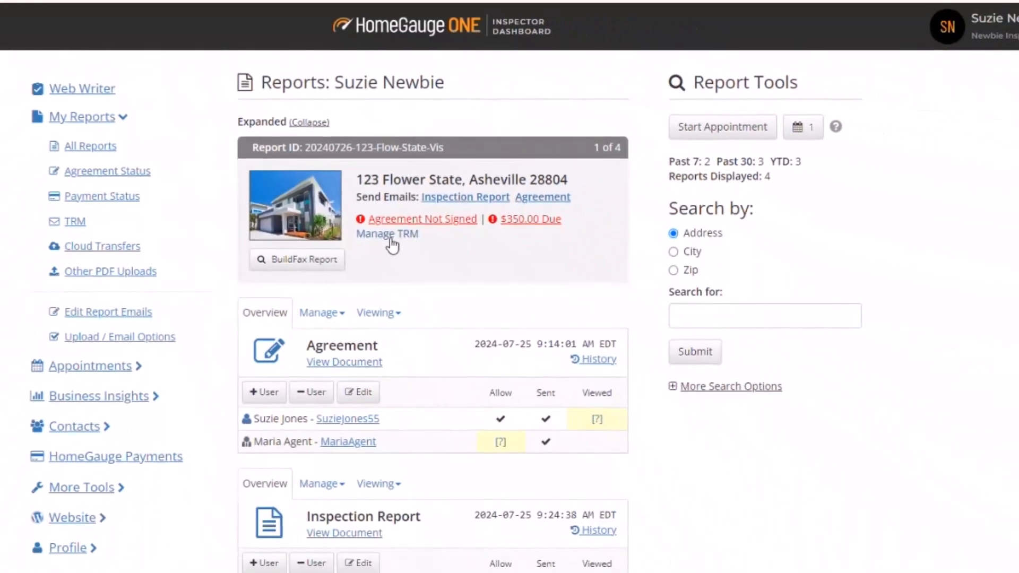
{"action": "left_click", "coordinate": [389, 235]}
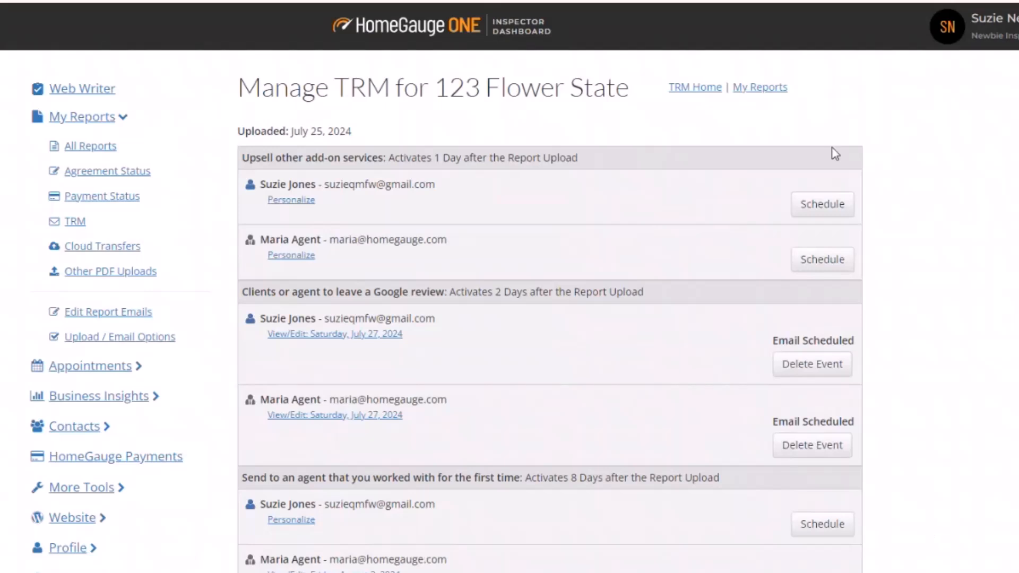
{"action": "scroll", "coordinate": [979, 483], "scroll_direction": "down", "scroll_amount": 3}
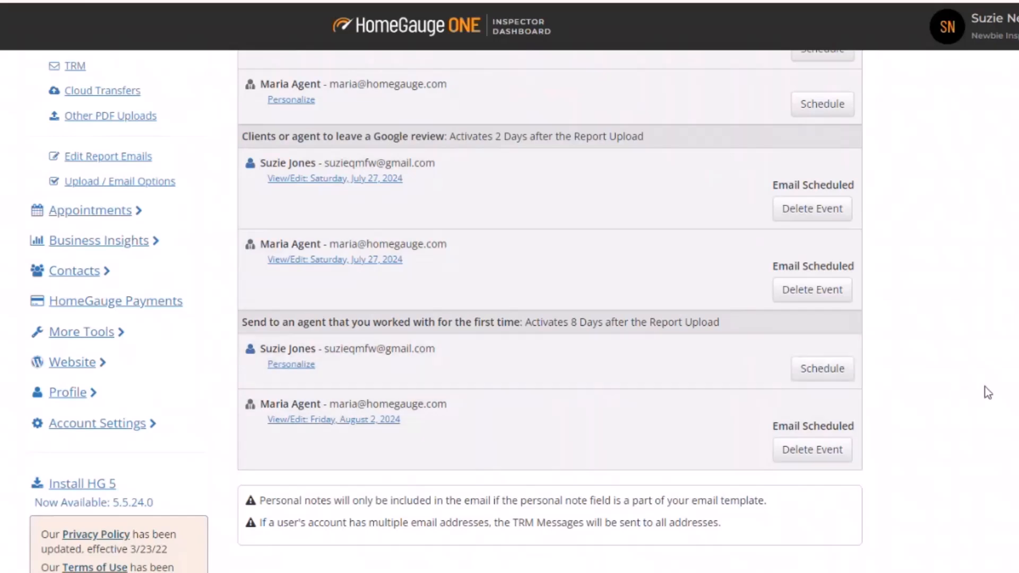
{"action": "scroll", "coordinate": [988, 393], "scroll_direction": "up", "scroll_amount": 3}
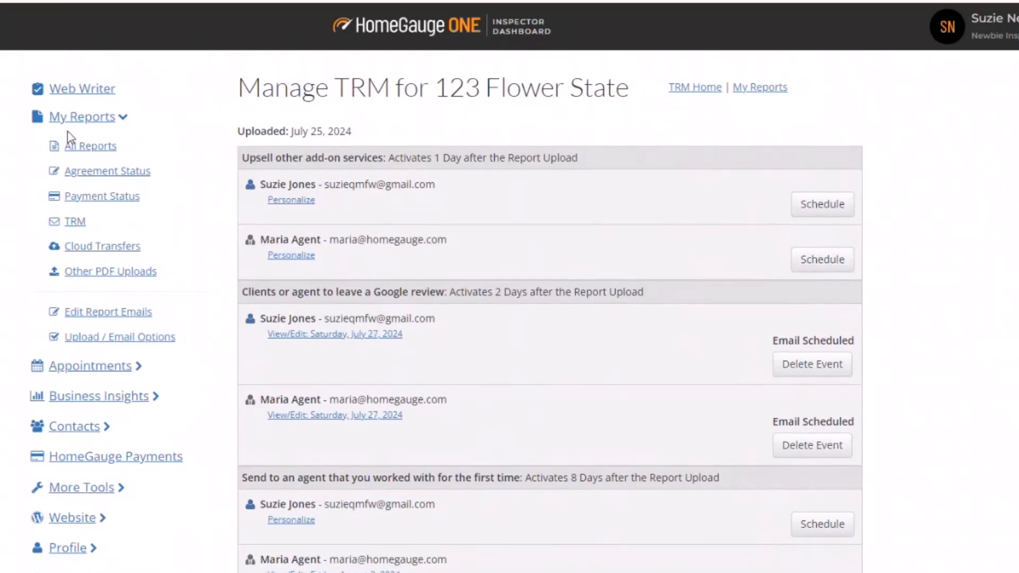
{"action": "left_click", "coordinate": [109, 147]}
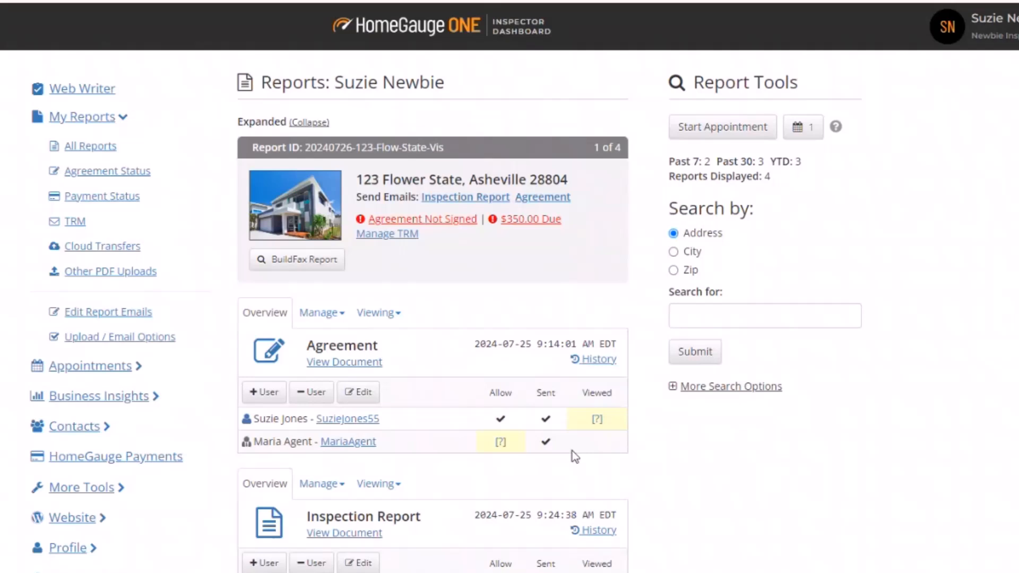
{"action": "left_click", "coordinate": [387, 234]}
{"action": "left_click_drag", "start_coordinate": [579, 157], "coordinate": [508, 158]}
{"action": "left_click_drag", "start_coordinate": [644, 292], "coordinate": [574, 292]}
{"action": "left_click_drag", "start_coordinate": [744, 479], "coordinate": [648, 481]}
{"action": "left_click", "coordinate": [787, 518]}
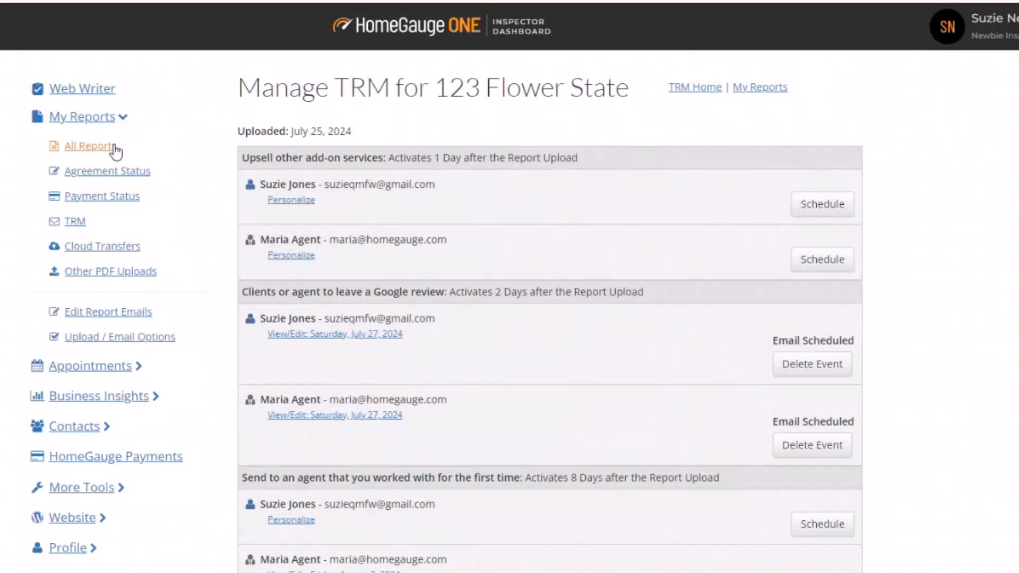
{"action": "left_click", "coordinate": [84, 148]}
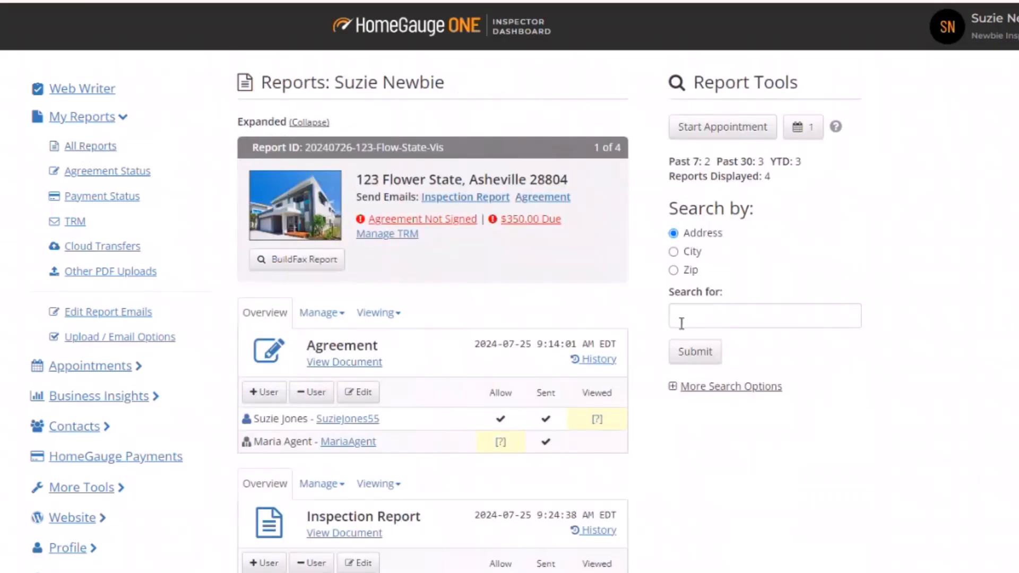
Open the TRM management page for the 55 S Market St report.
{"action": "scroll", "coordinate": [505, 388], "scroll_direction": "down", "scroll_amount": 20}
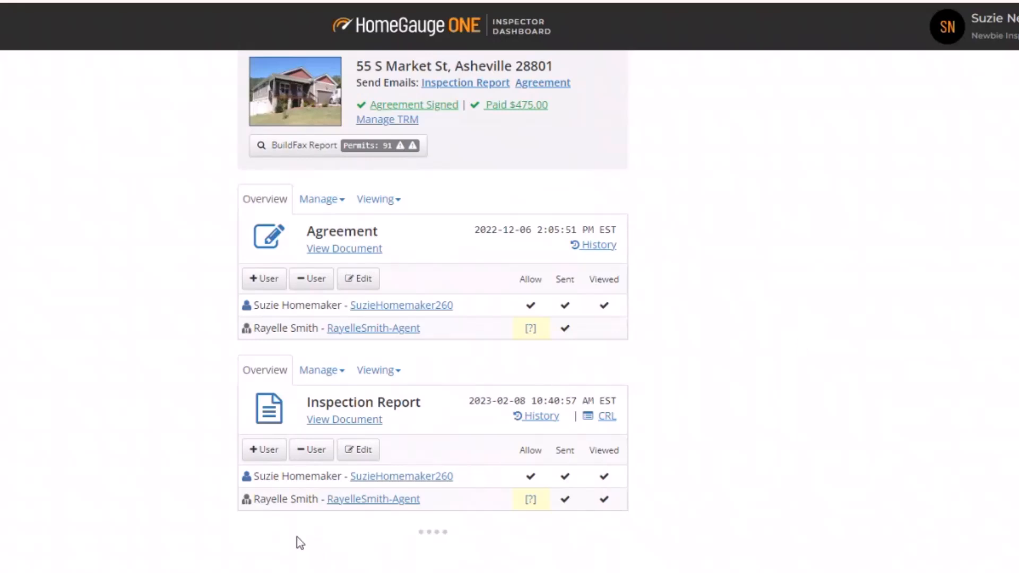
{"action": "scroll", "coordinate": [744, 443], "scroll_direction": "up", "scroll_amount": 9}
{"action": "scroll", "coordinate": [378, 276], "scroll_direction": "down", "scroll_amount": 6}
{"action": "left_click", "coordinate": [378, 270]}
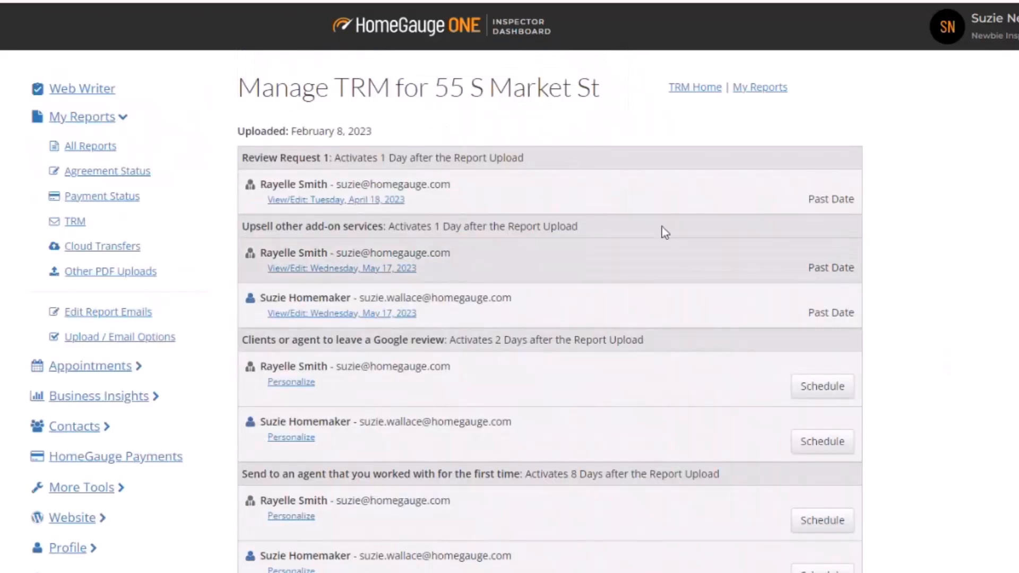
Schedule the Google review emails for both the agent and the client on the 55 S Market St report.
{"action": "left_click_drag", "start_coordinate": [372, 132], "coordinate": [290, 131]}
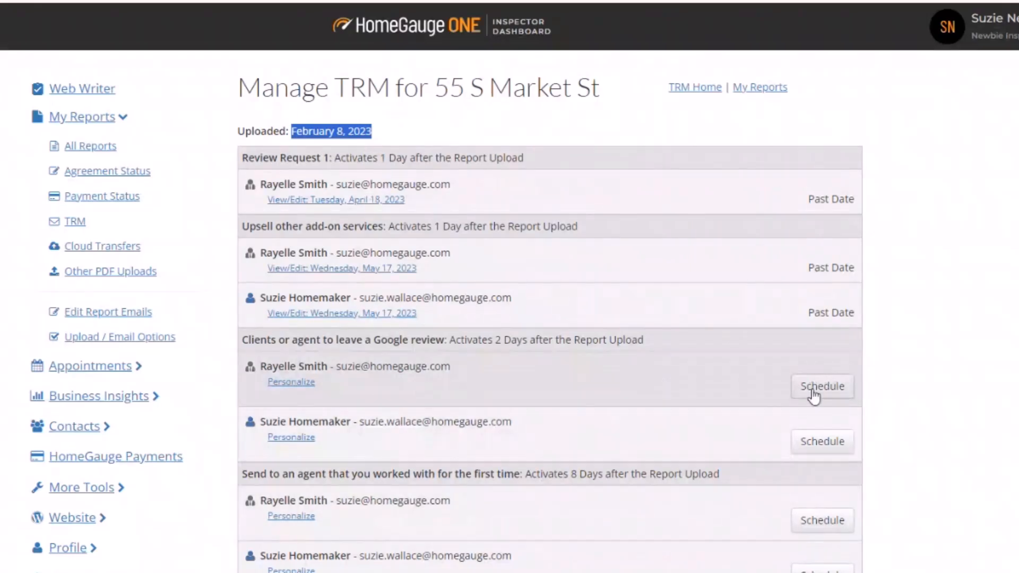
{"action": "left_click", "coordinate": [813, 396]}
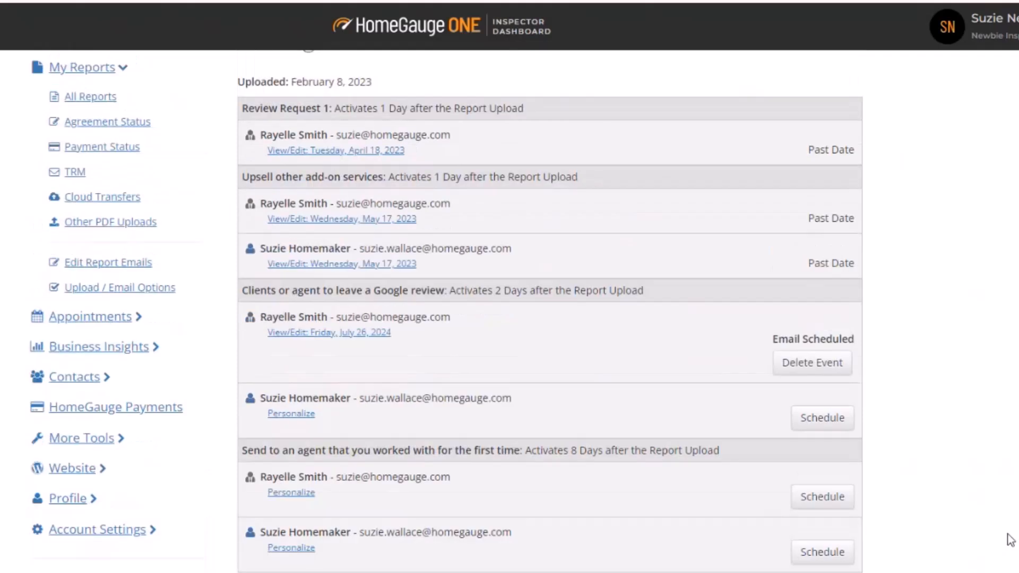
{"action": "left_click_drag", "start_coordinate": [488, 292], "coordinate": [538, 291]}
{"action": "left_click_drag", "start_coordinate": [647, 291], "coordinate": [496, 291]}
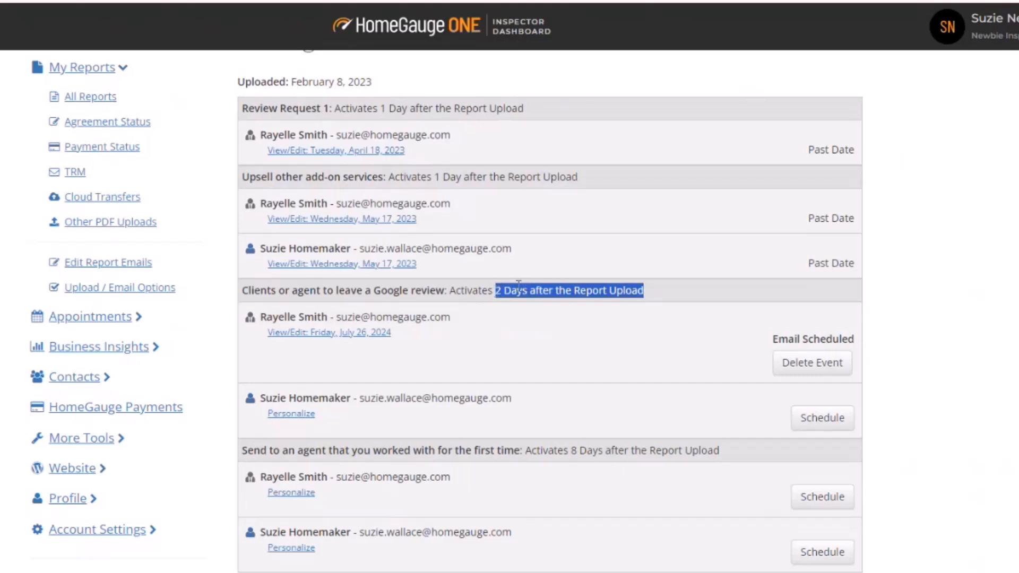
{"action": "left_click", "coordinate": [547, 304]}
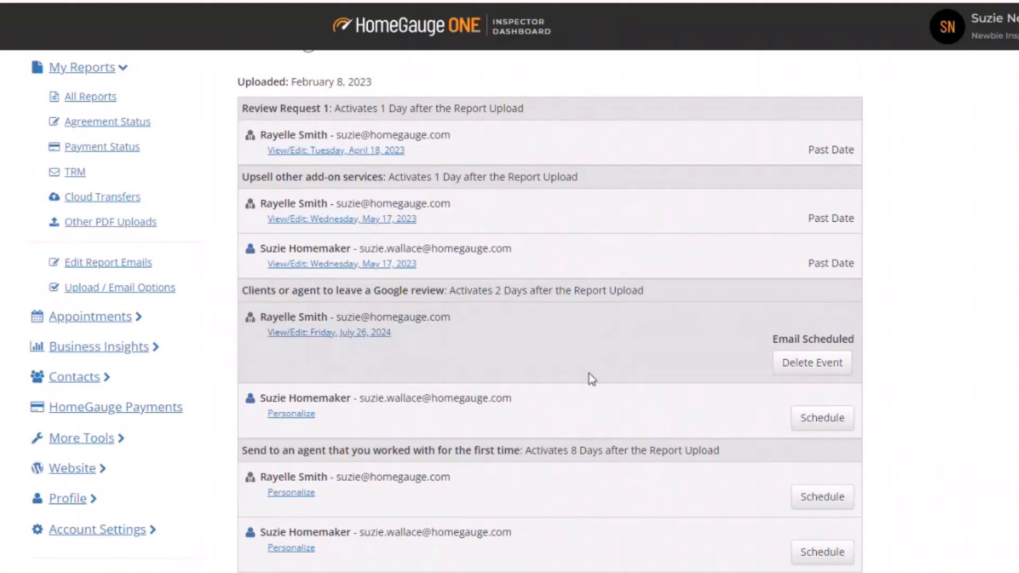
{"action": "left_click", "coordinate": [839, 422]}
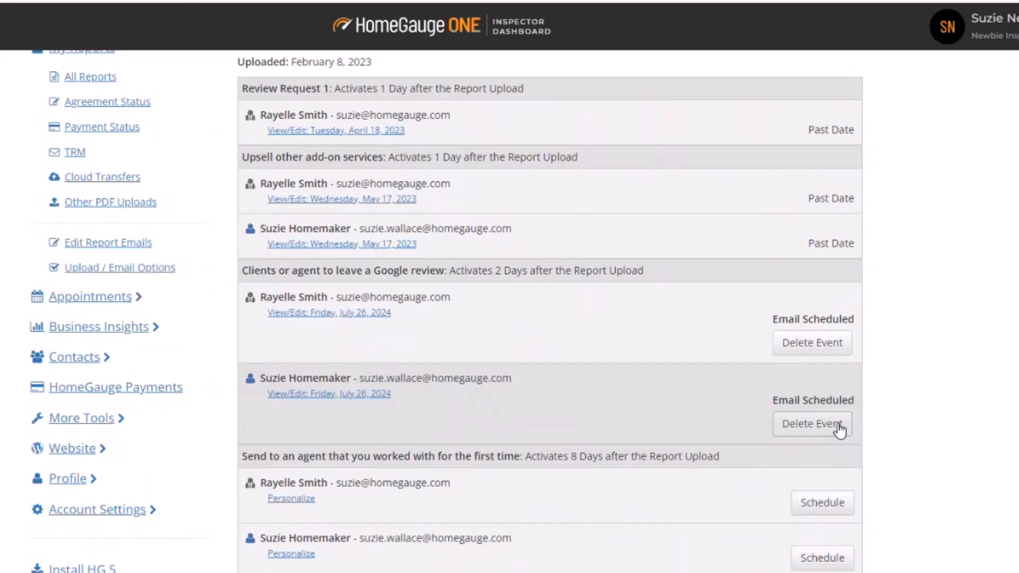
Open the add-new-template page in the second inspector account, which has no TRM templates.
{"action": "scroll", "coordinate": [546, 234], "scroll_direction": "up", "scroll_amount": 1}
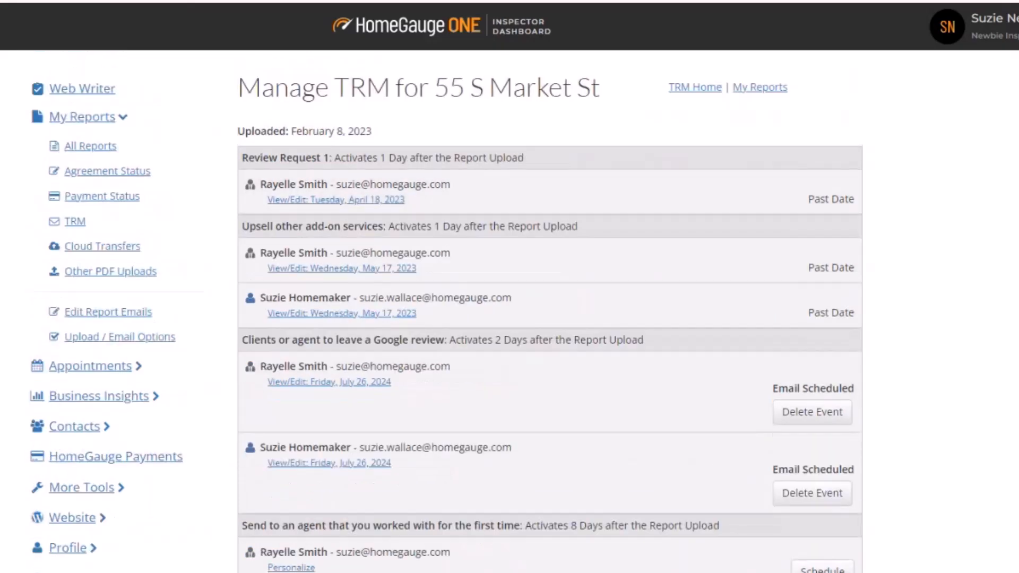
{"action": "scroll", "coordinate": [205, 187], "scroll_direction": "down", "scroll_amount": 1}
{"action": "left_click", "coordinate": [66, 97]}
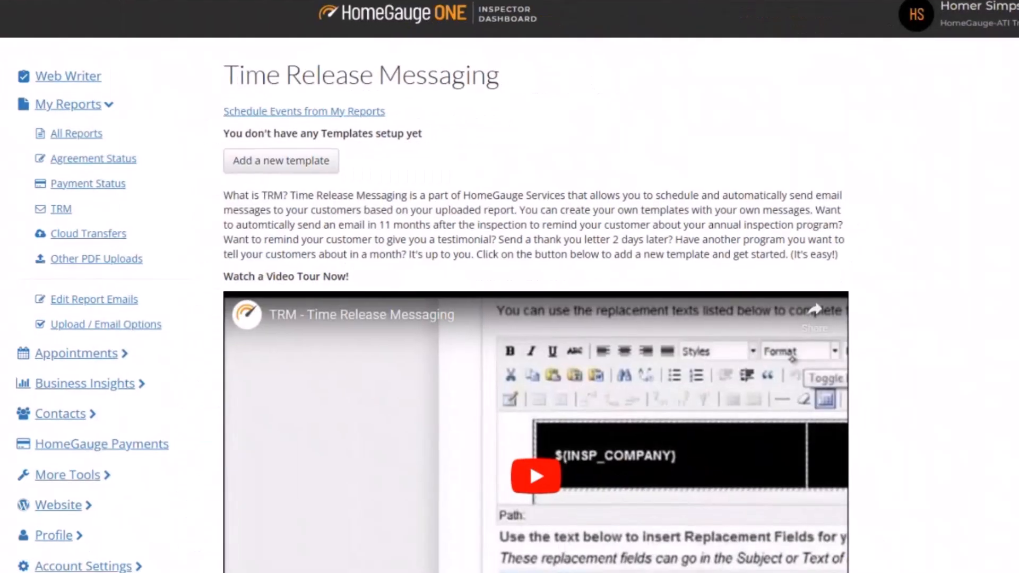
{"action": "left_click", "coordinate": [280, 169]}
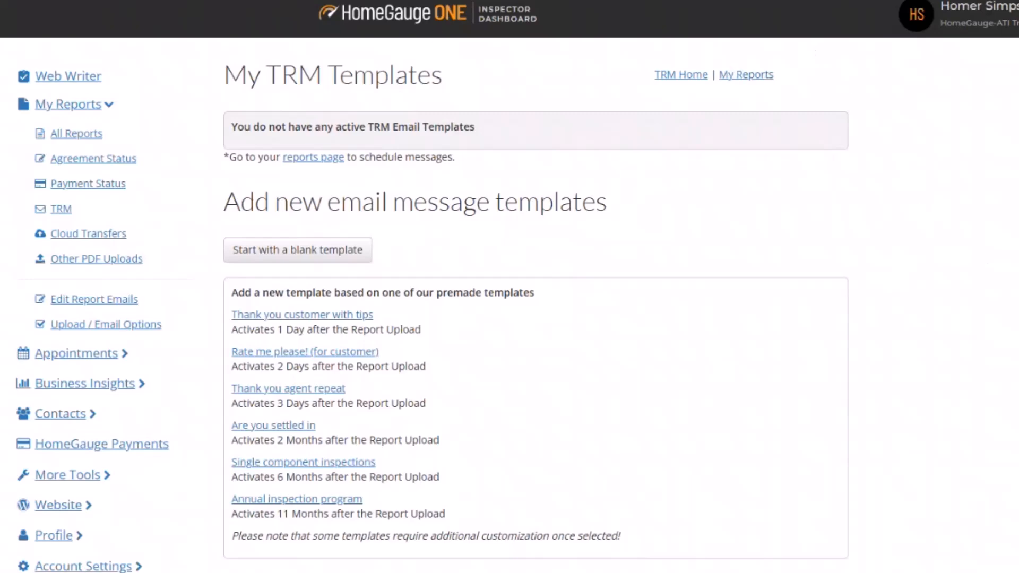
Arrange the two dashboard browser windows side by side.
{"action": "left_click_drag", "start_coordinate": [478, 0], "coordinate": [697, 1]}
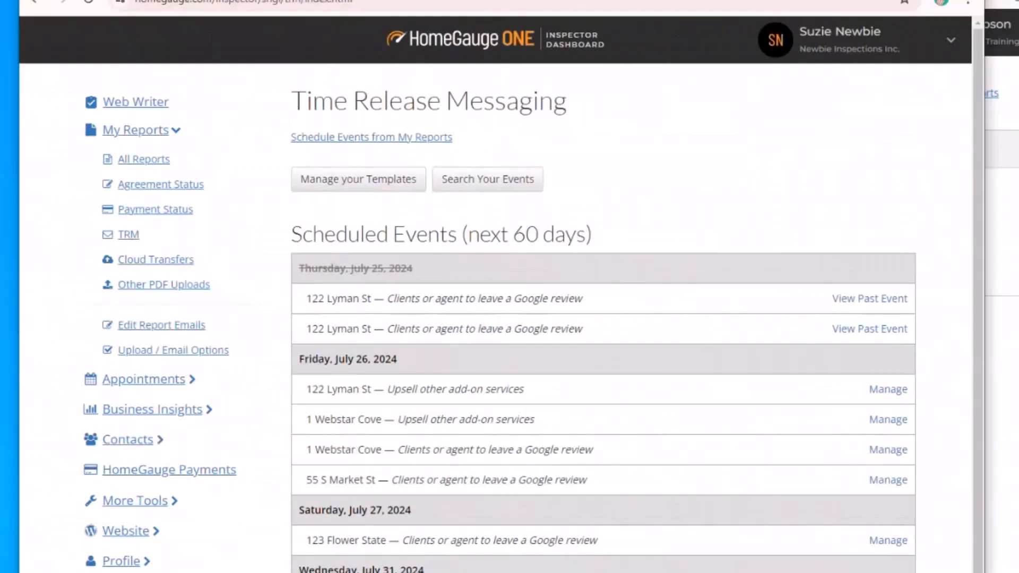
{"action": "left_click_drag", "start_coordinate": [796, 0], "coordinate": [516, 0]}
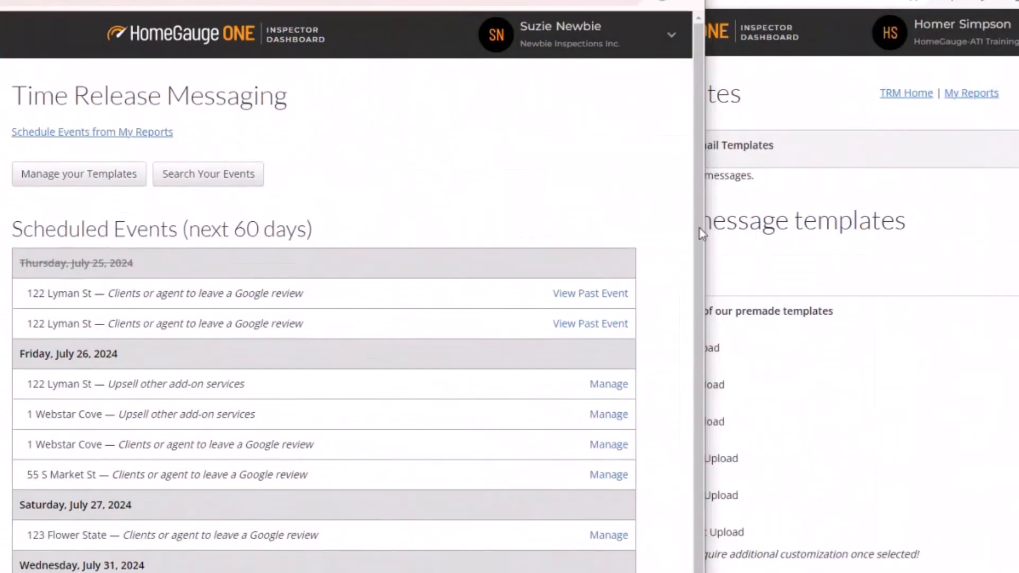
{"action": "left_click_drag", "start_coordinate": [707, 237], "coordinate": [386, 225]}
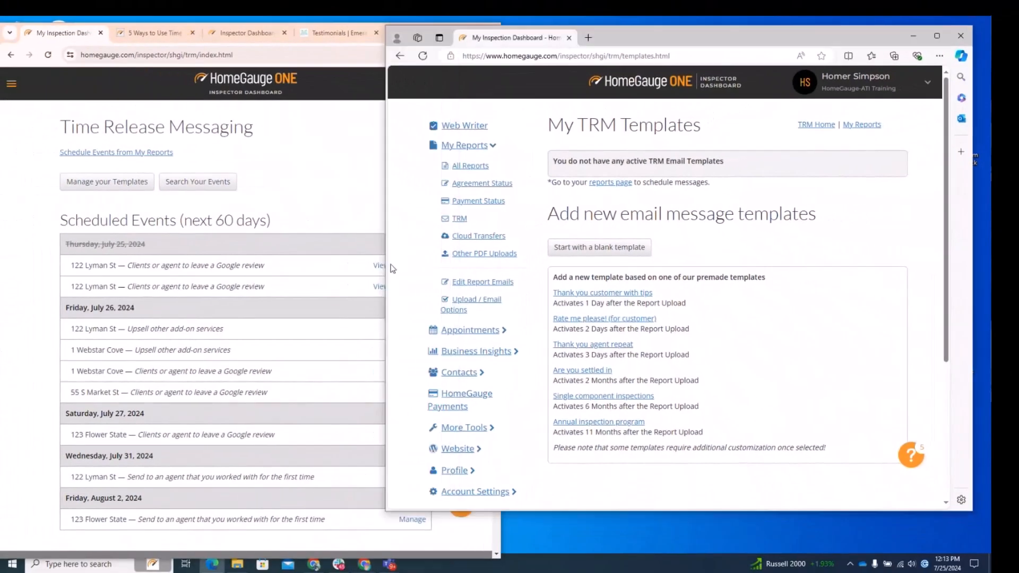
{"action": "left_click_drag", "start_coordinate": [385, 271], "coordinate": [510, 271]}
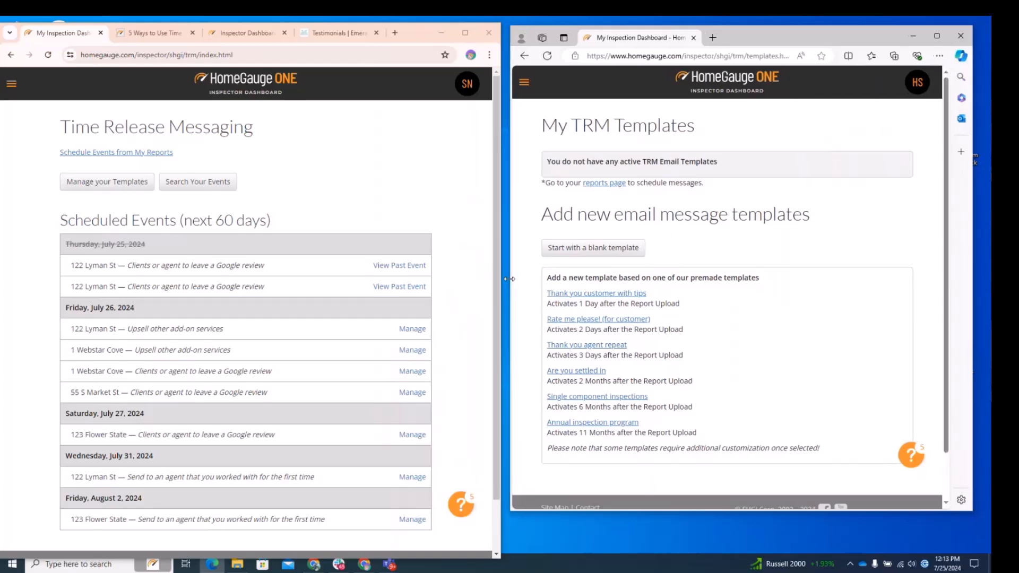
{"action": "left_click_drag", "start_coordinate": [646, 515], "coordinate": [644, 558]}
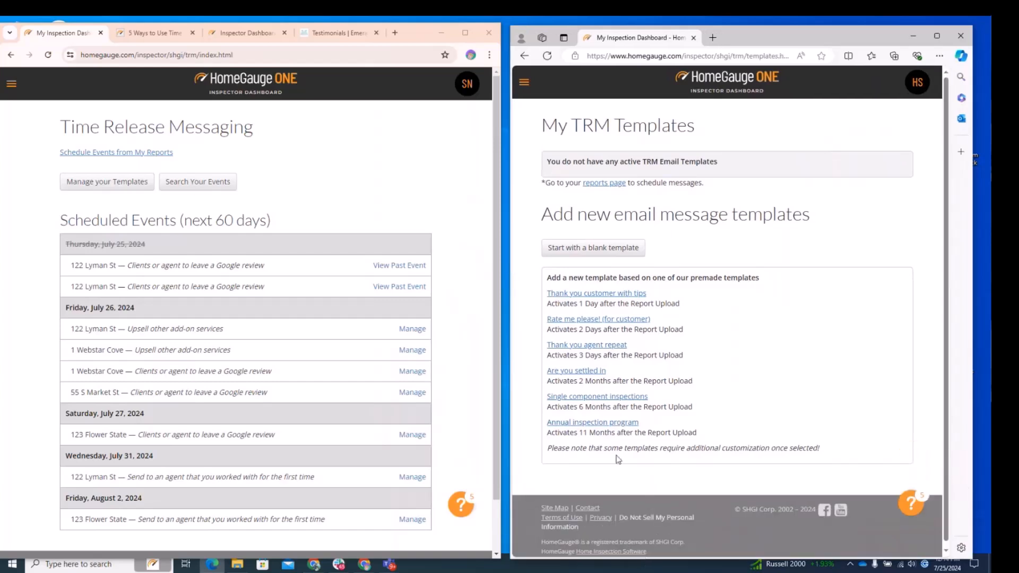
Open the template manager in the first account and compare its templates with the empty list in the second account.
{"action": "left_click", "coordinate": [130, 183]}
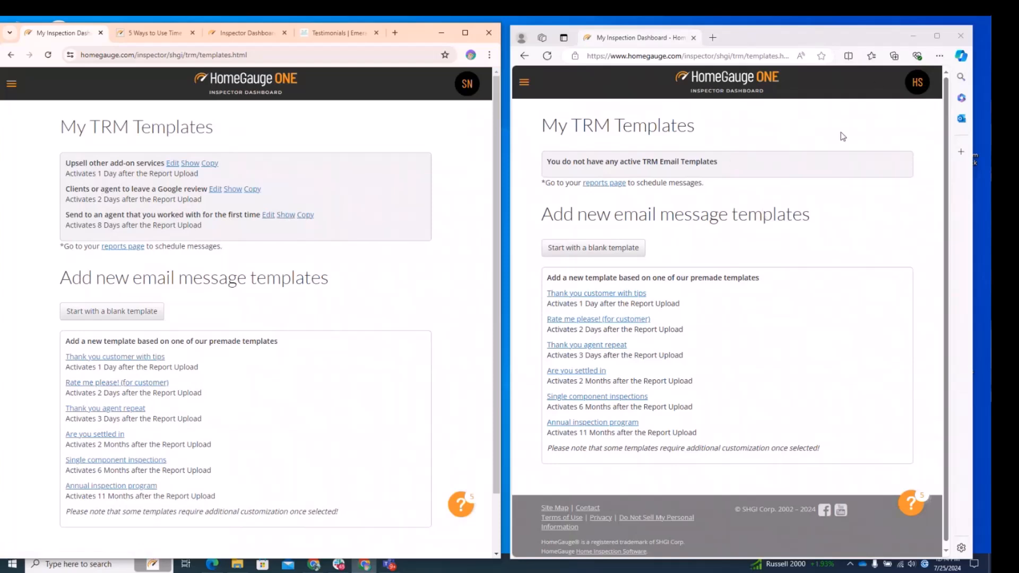
{"action": "left_click_drag", "start_coordinate": [58, 127], "coordinate": [219, 129]}
{"action": "left_click", "coordinate": [219, 134]}
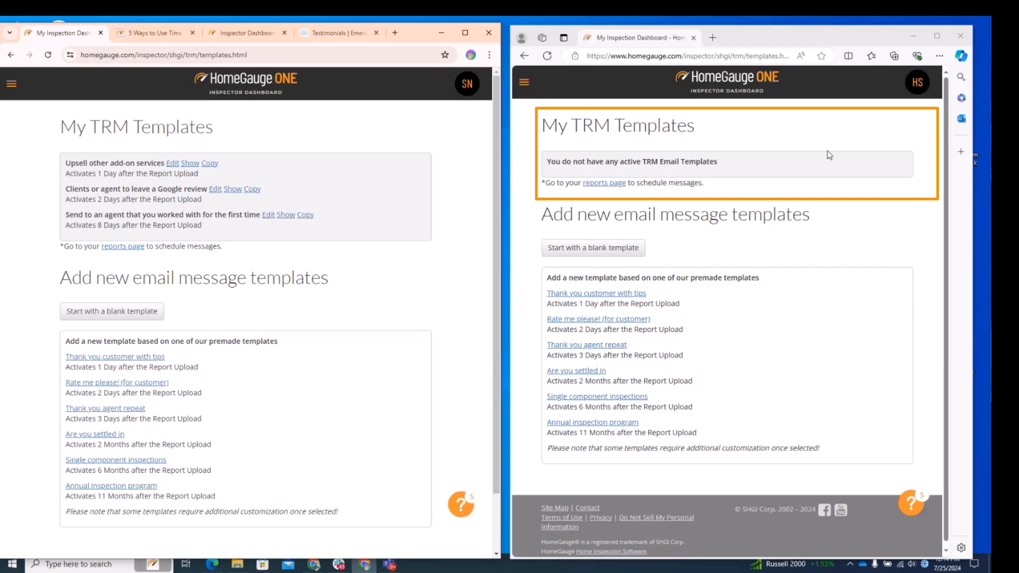
{"action": "left_click_drag", "start_coordinate": [733, 165], "coordinate": [547, 167]}
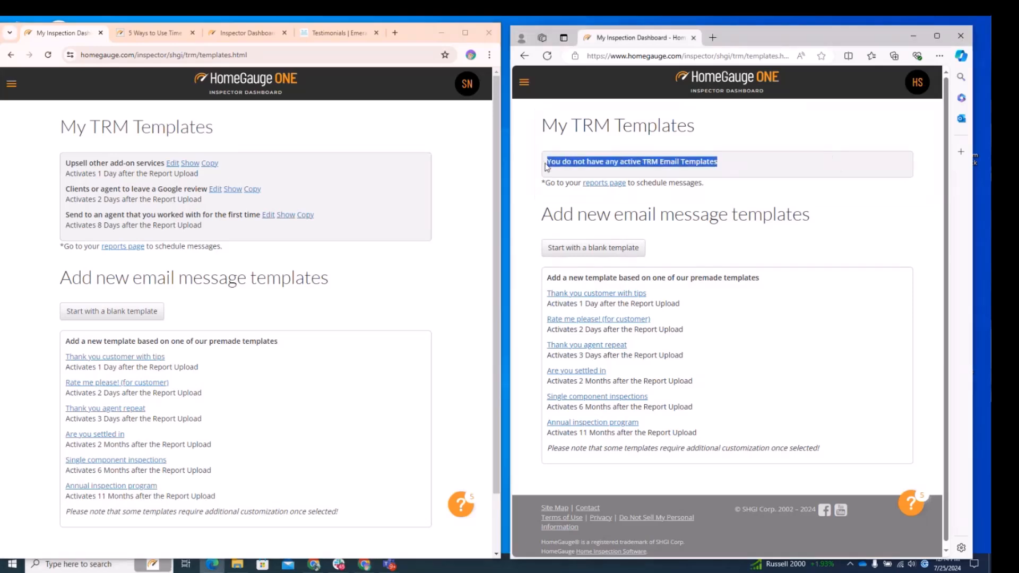
{"action": "left_click", "coordinate": [560, 175]}
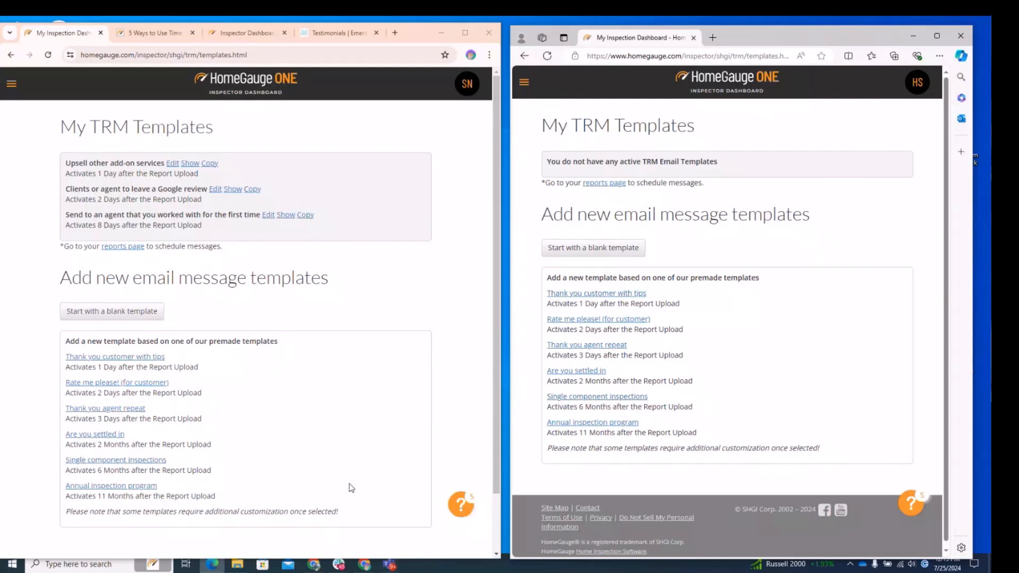
Switch to the '5 Ways to Use Time Release Messaging' article tab and scroll to the agent follow-up example.
{"action": "left_click", "coordinate": [155, 34]}
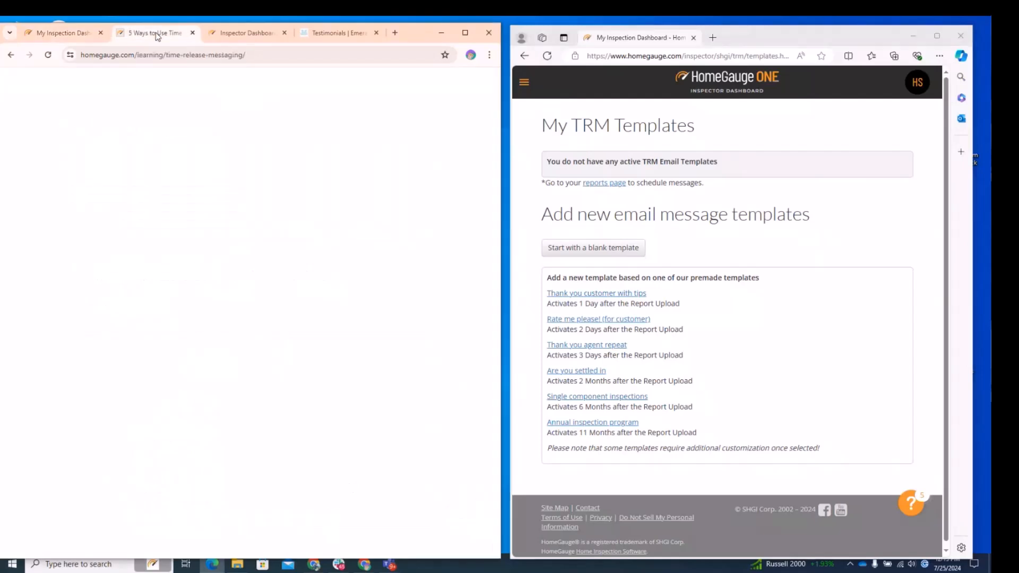
{"action": "left_click", "coordinate": [276, 55]}
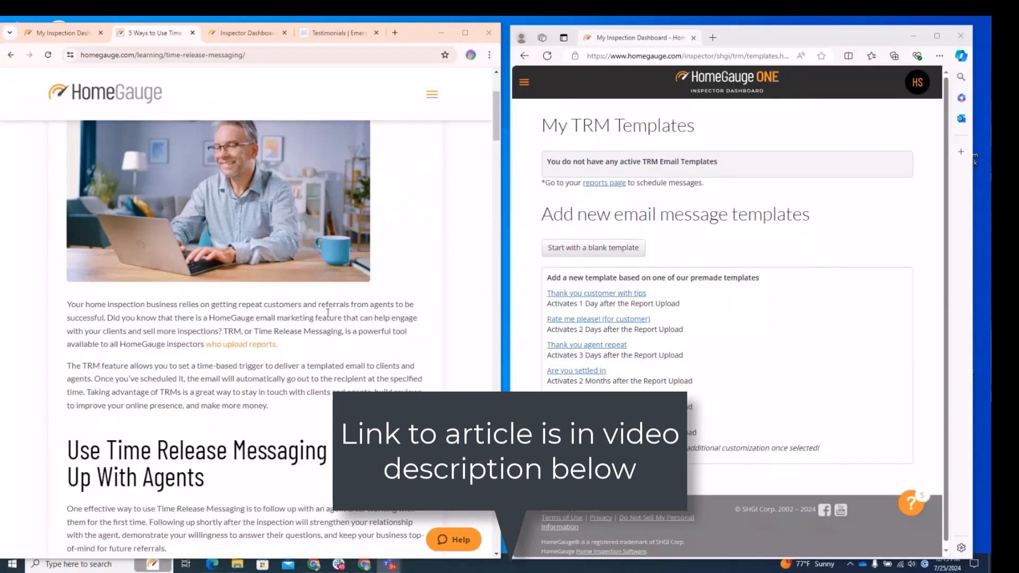
{"action": "scroll", "coordinate": [318, 308], "scroll_direction": "down", "scroll_amount": 3}
{"action": "scroll", "coordinate": [260, 324], "scroll_direction": "down", "scroll_amount": 2}
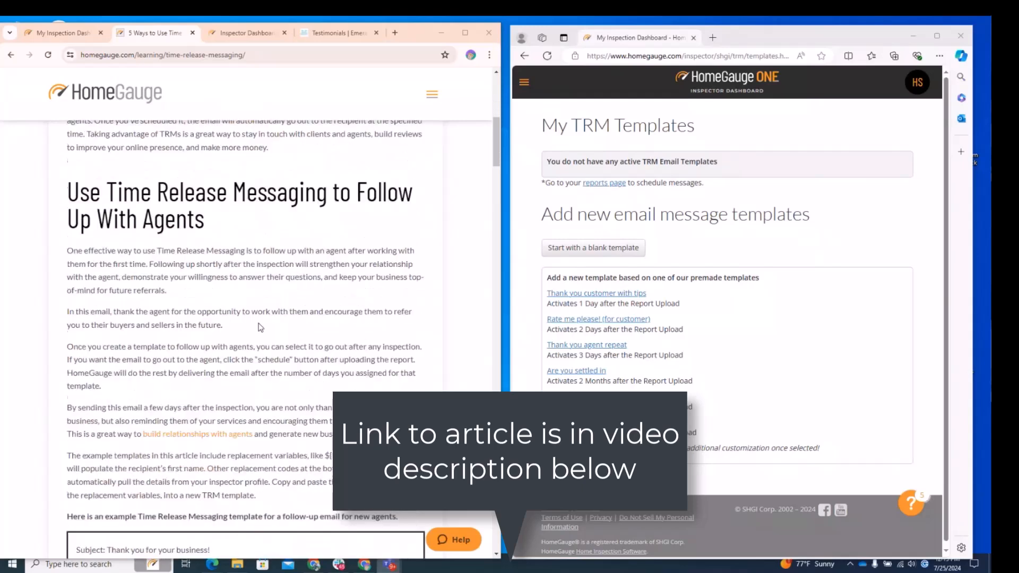
{"action": "scroll", "coordinate": [260, 324], "scroll_direction": "down", "scroll_amount": 3}
{"action": "scroll", "coordinate": [260, 324], "scroll_direction": "down", "scroll_amount": 4}
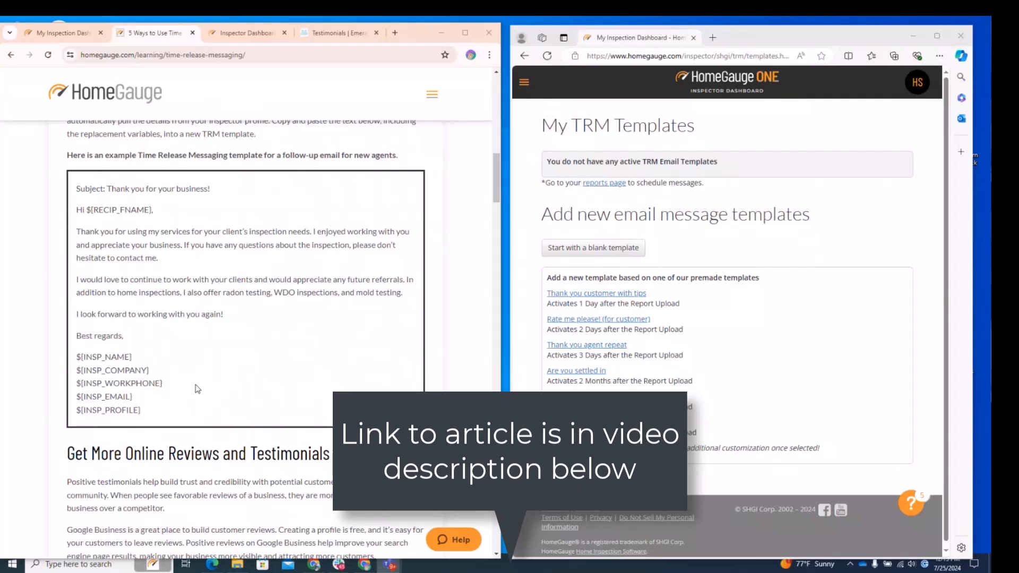
Review the example agent follow-up template's subject, body text and replacement fields.
{"action": "left_click_drag", "start_coordinate": [155, 210], "coordinate": [87, 210]}
{"action": "left_click_drag", "start_coordinate": [143, 359], "coordinate": [68, 359]}
{"action": "left_click", "coordinate": [165, 375]}
{"action": "left_click_drag", "start_coordinate": [163, 372], "coordinate": [76, 371]}
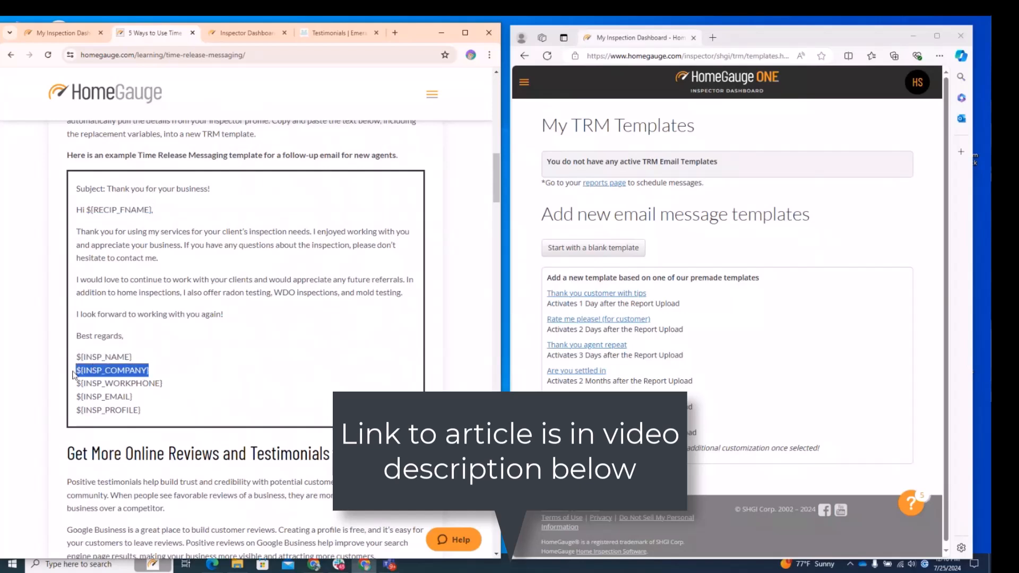
{"action": "left_click_drag", "start_coordinate": [184, 386], "coordinate": [76, 383]}
{"action": "left_click", "coordinate": [141, 408]}
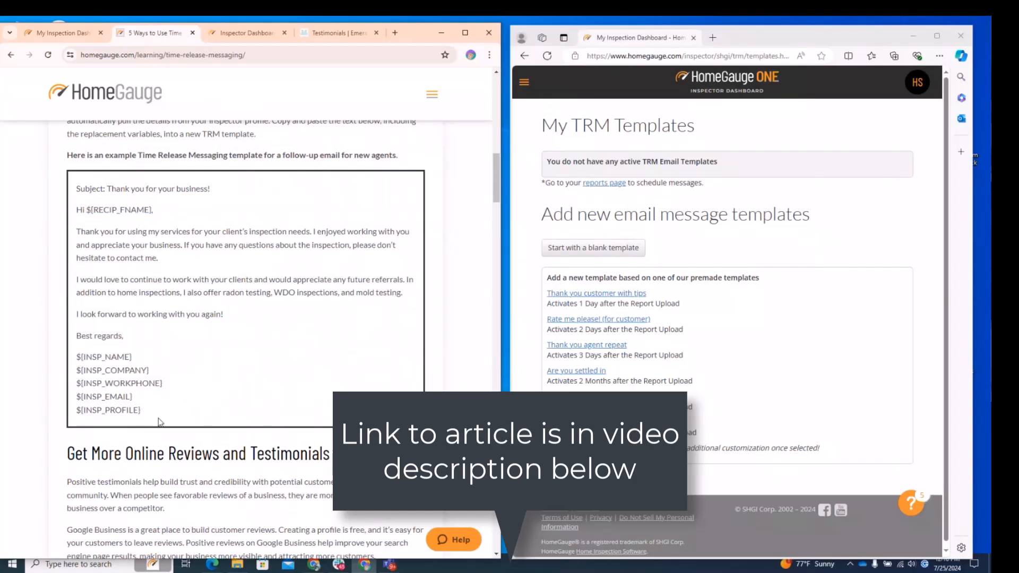
{"action": "left_click_drag", "start_coordinate": [169, 419], "coordinate": [79, 197]}
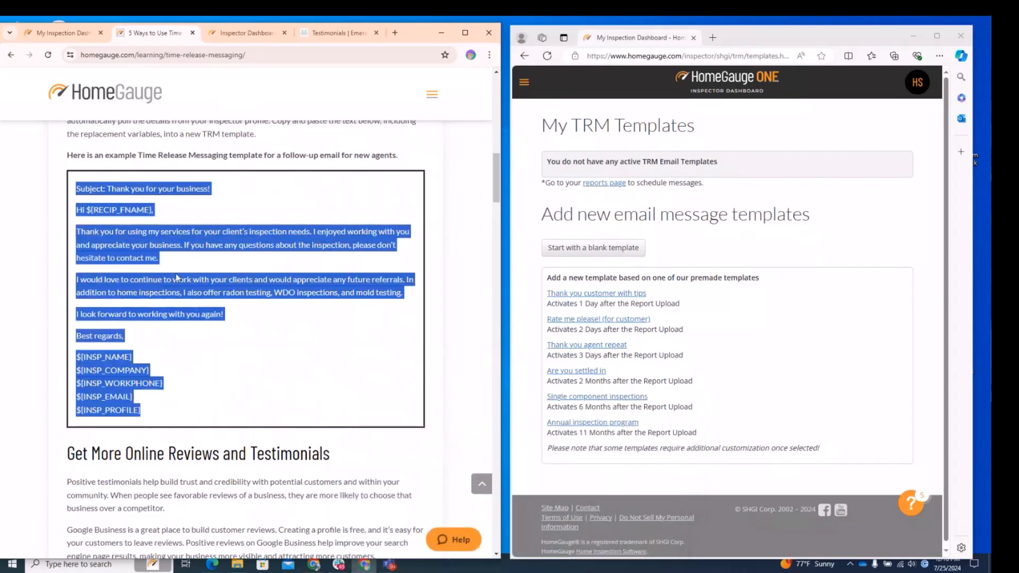
{"action": "left_click", "coordinate": [108, 197]}
{"action": "left_click_drag", "start_coordinate": [221, 192], "coordinate": [111, 192]}
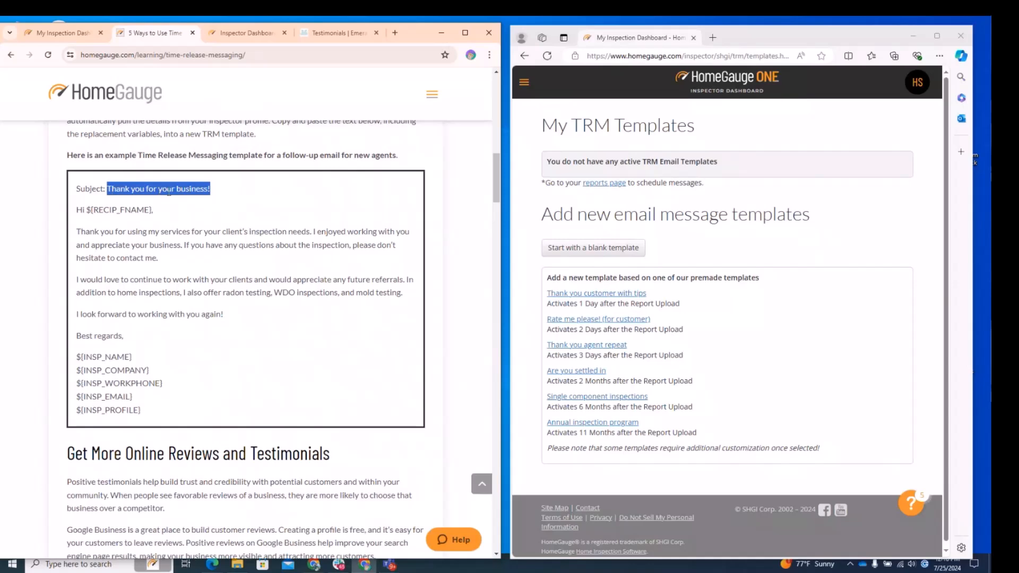
{"action": "left_click", "coordinate": [223, 341]}
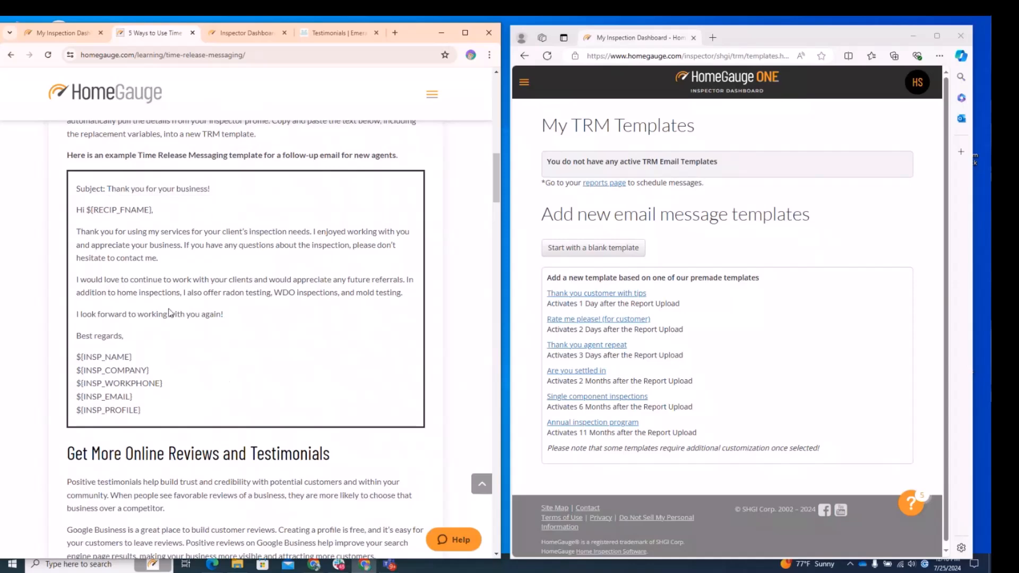
{"action": "scroll", "coordinate": [171, 313], "scroll_direction": "up", "scroll_amount": 5}
{"action": "scroll", "coordinate": [170, 314], "scroll_direction": "down", "scroll_amount": 5}
Start a blank TRM template in the dashboard tab and focus its template label field.
{"action": "left_click", "coordinate": [67, 34]}
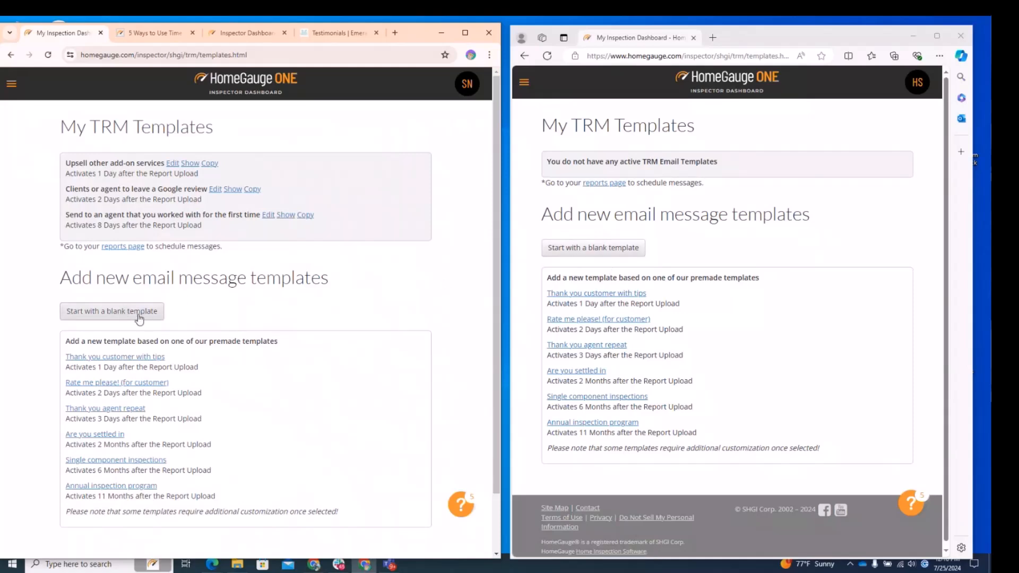
{"action": "left_click", "coordinate": [466, 32]}
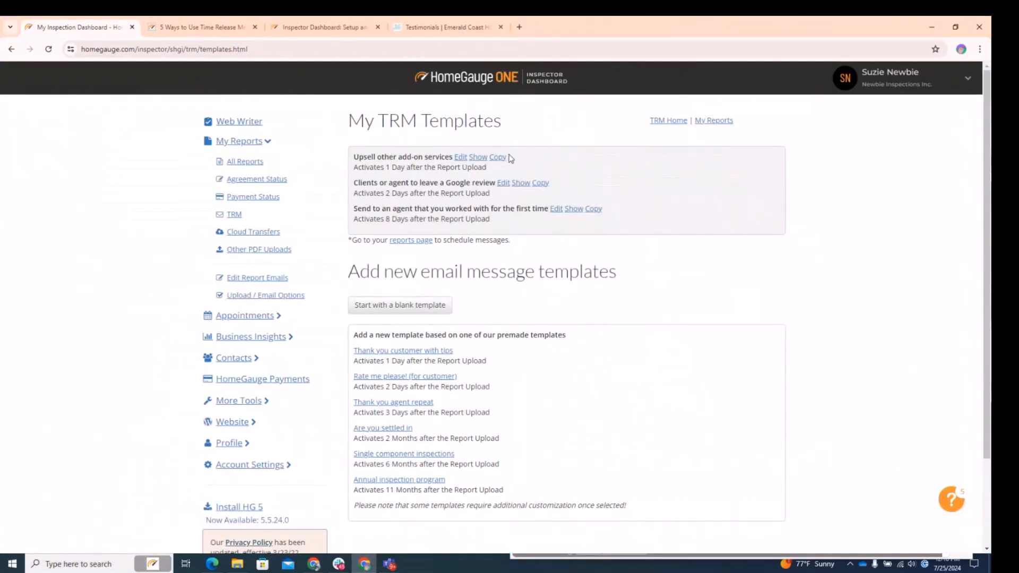
{"action": "left_click", "coordinate": [391, 314]}
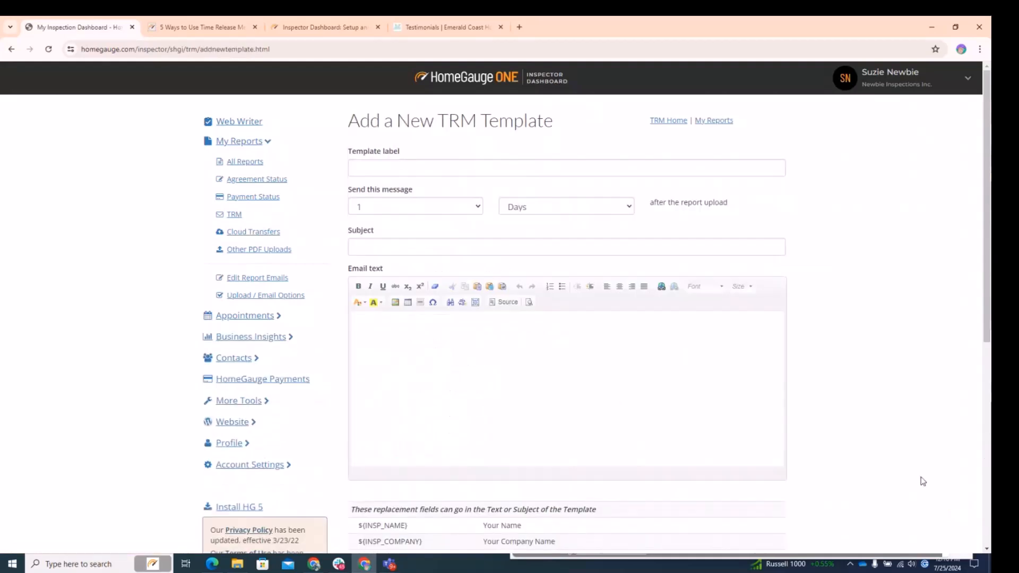
{"action": "left_click", "coordinate": [376, 169]}
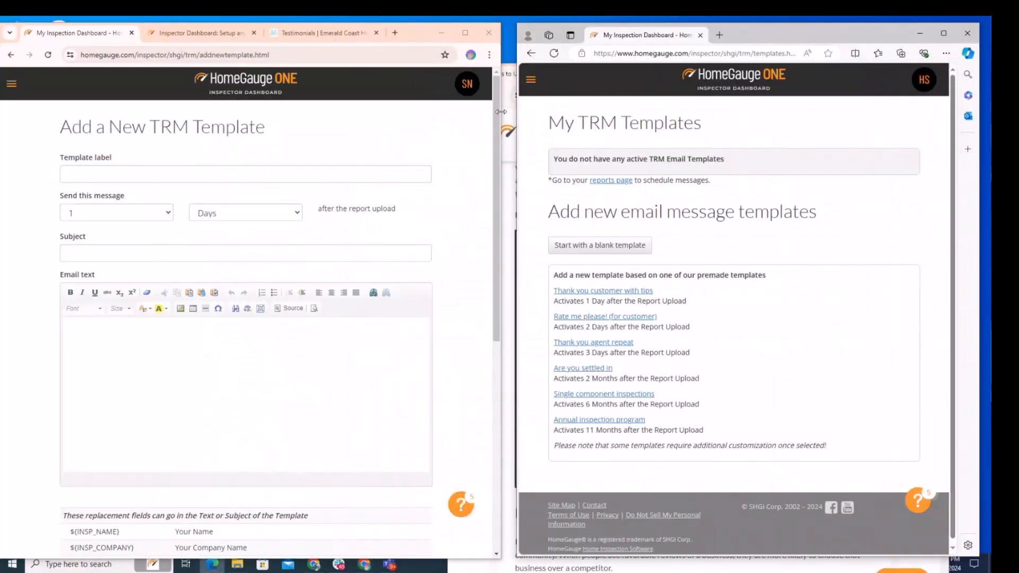
{"action": "left_click_drag", "start_coordinate": [501, 112], "coordinate": [511, 113]}
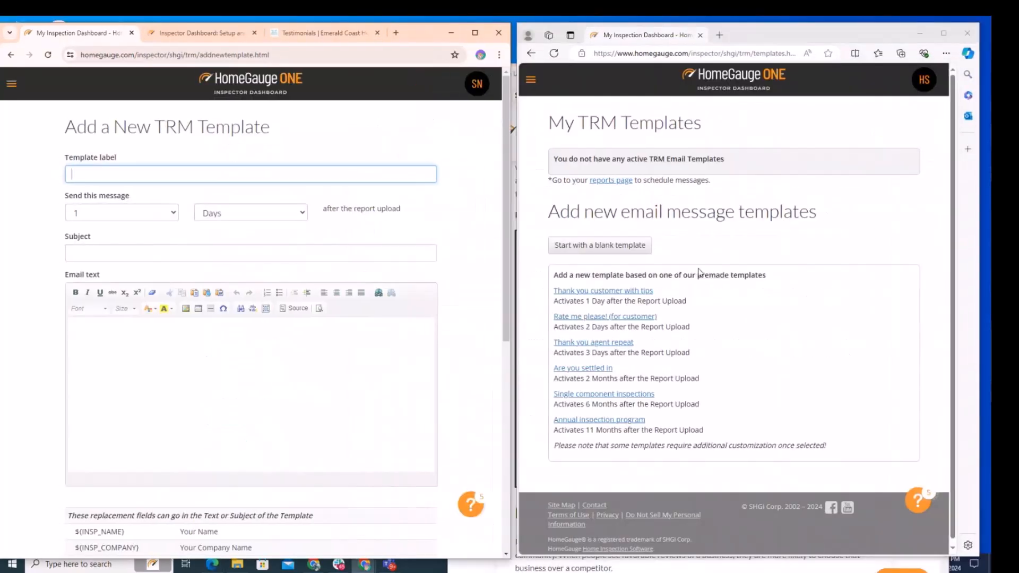
{"action": "left_click", "coordinate": [196, 32]}
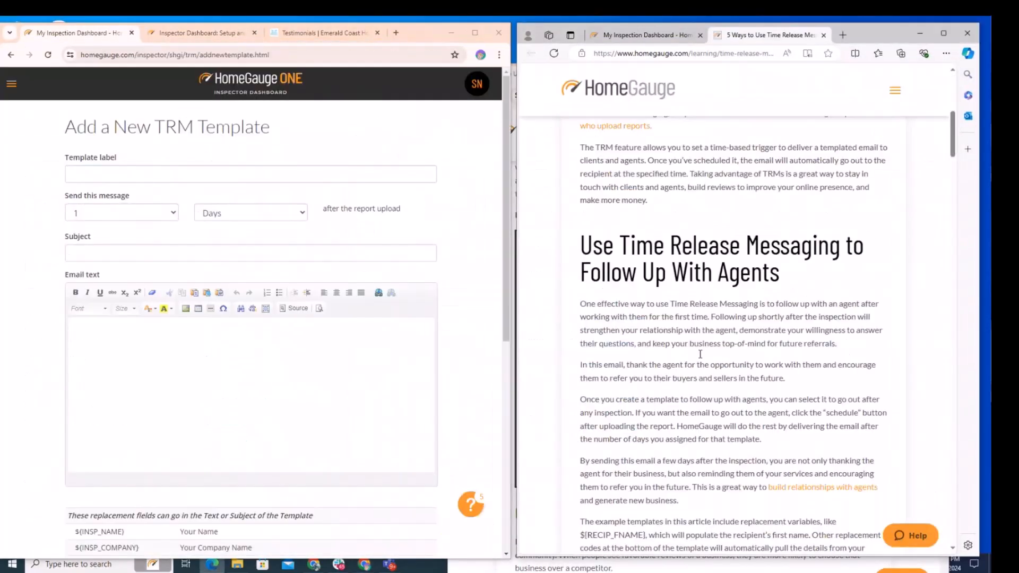
{"action": "scroll", "coordinate": [700, 358], "scroll_direction": "down", "scroll_amount": 5}
{"action": "scroll", "coordinate": [701, 359], "scroll_direction": "down", "scroll_amount": 3}
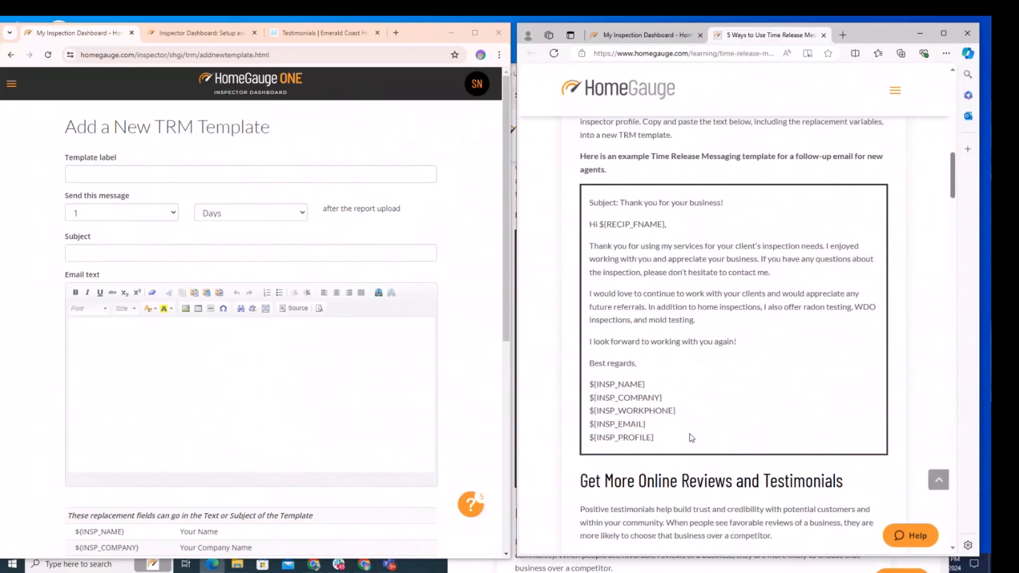
Highlight the example agent follow-up subject line 'Thank you for your business!' in the article.
{"action": "left_click_drag", "start_coordinate": [737, 211], "coordinate": [621, 204]}
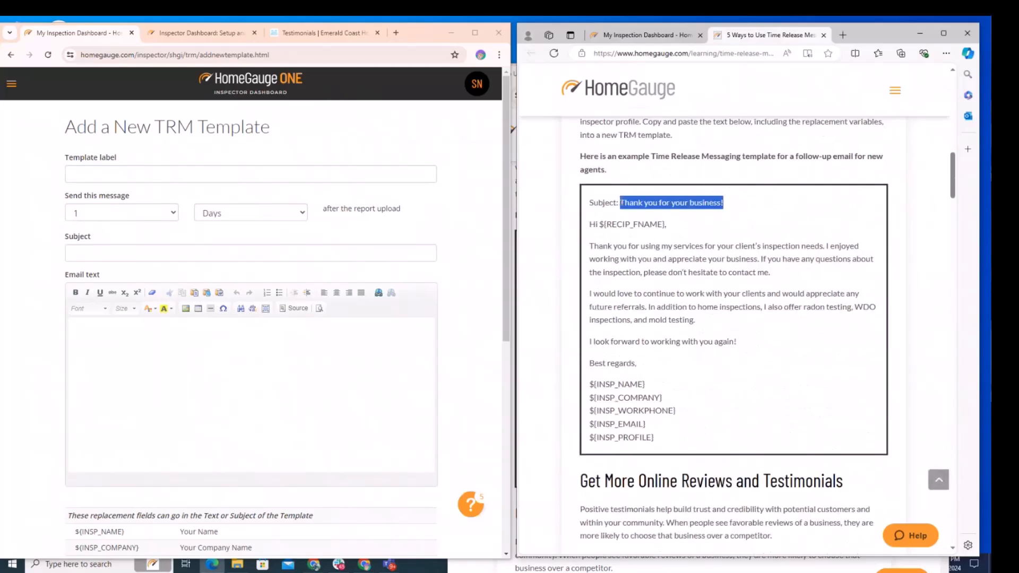
{"action": "left_click", "coordinate": [713, 225]}
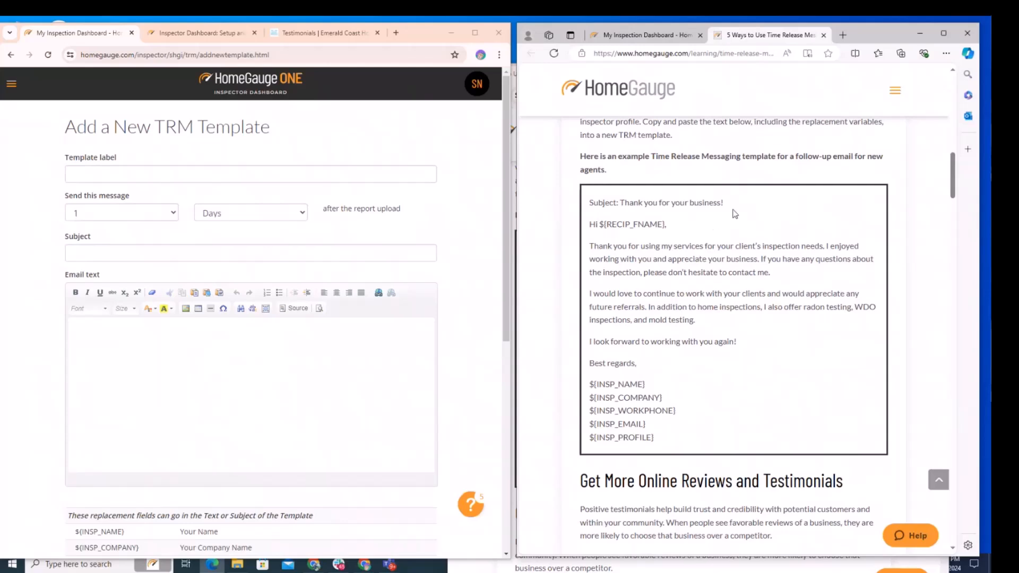
{"action": "left_click_drag", "start_coordinate": [729, 207], "coordinate": [621, 204]}
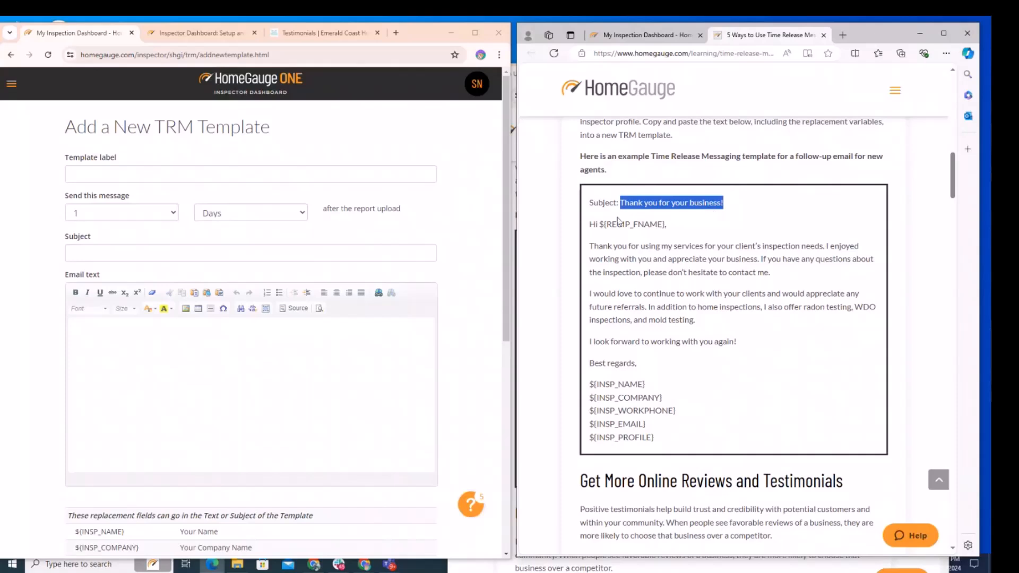
Return to the template list and open the 'Clients or agent to leave a Google review' template to examine its label and subject.
{"action": "left_click", "coordinate": [11, 55]}
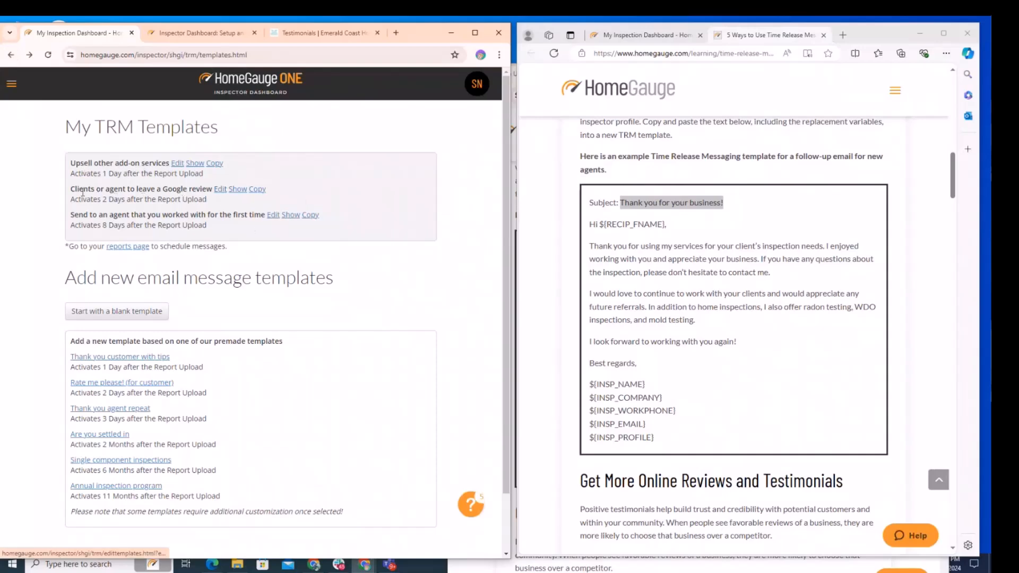
{"action": "left_click", "coordinate": [219, 191]}
{"action": "left_click", "coordinate": [272, 201]}
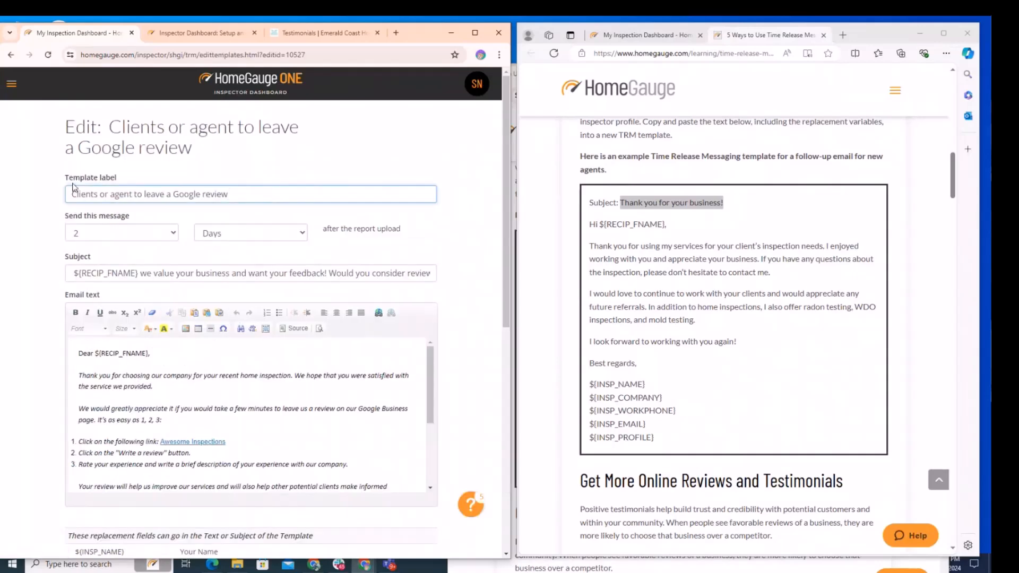
{"action": "left_click", "coordinate": [70, 200]}
{"action": "left_click_drag", "start_coordinate": [71, 273], "coordinate": [140, 273]}
{"action": "left_click", "coordinate": [200, 273]}
{"action": "left_click_drag", "start_coordinate": [71, 273], "coordinate": [139, 275]}
{"action": "left_click", "coordinate": [144, 273]}
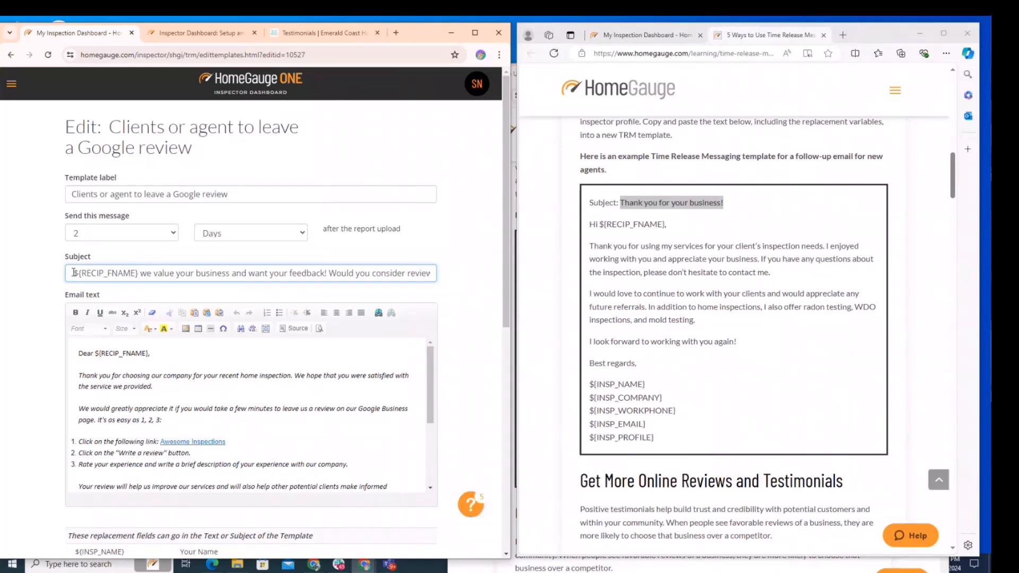
{"action": "left_click", "coordinate": [260, 273]}
{"action": "left_click_drag", "start_coordinate": [432, 274], "coordinate": [44, 274]}
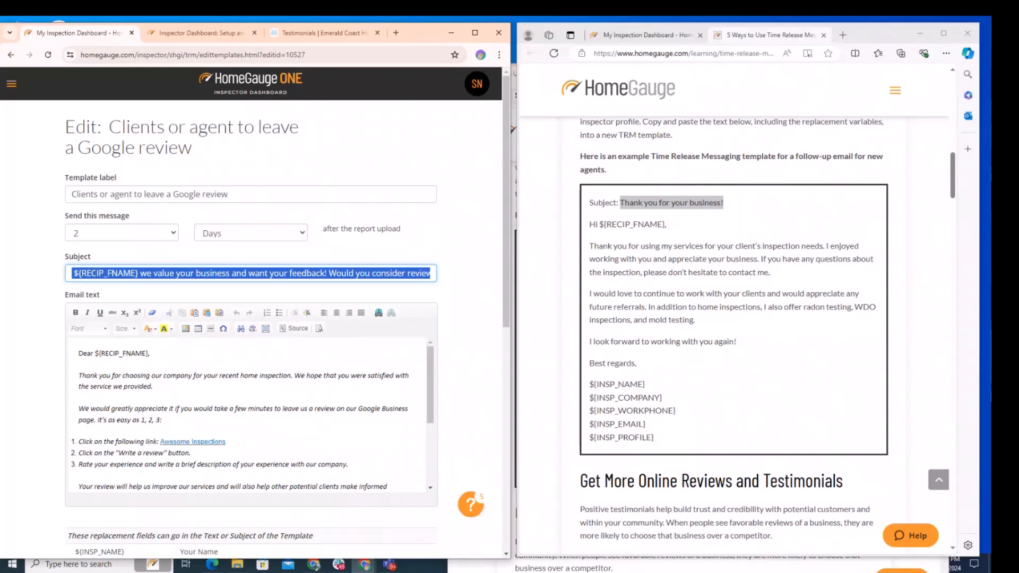
{"action": "left_click", "coordinate": [347, 272]}
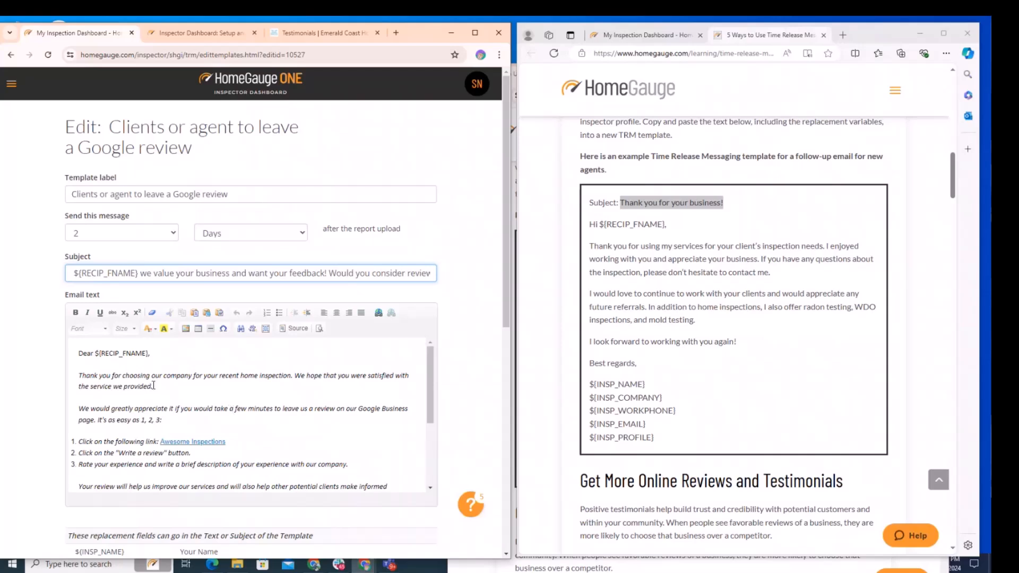
Copy the example agent follow-up body, then examine the Google review template's email text and its Awesome Inspections link.
{"action": "left_click_drag", "start_coordinate": [589, 219], "coordinate": [681, 433]}
{"action": "key", "text": "ctrl+c"}
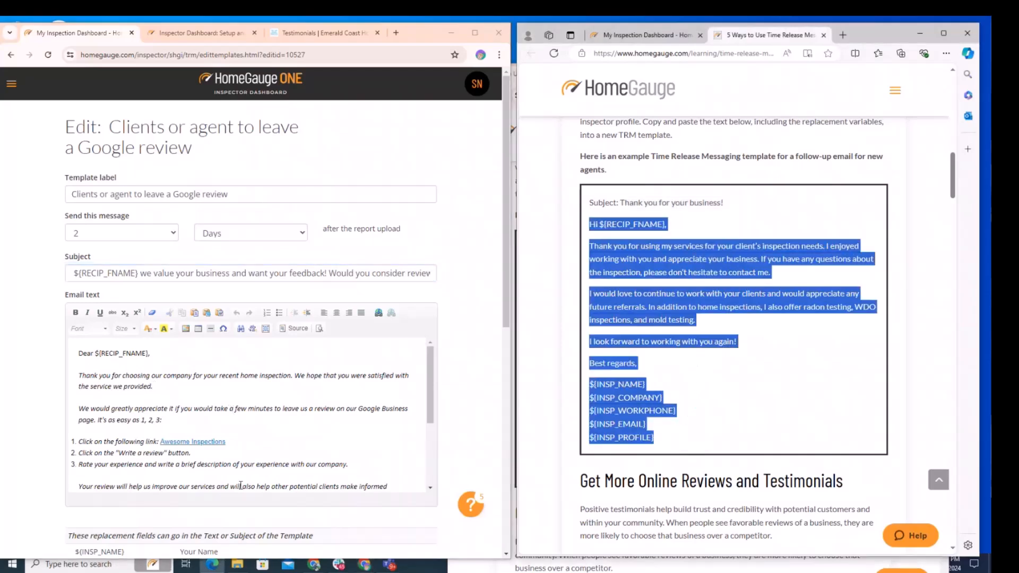
{"action": "left_click", "coordinate": [282, 452]}
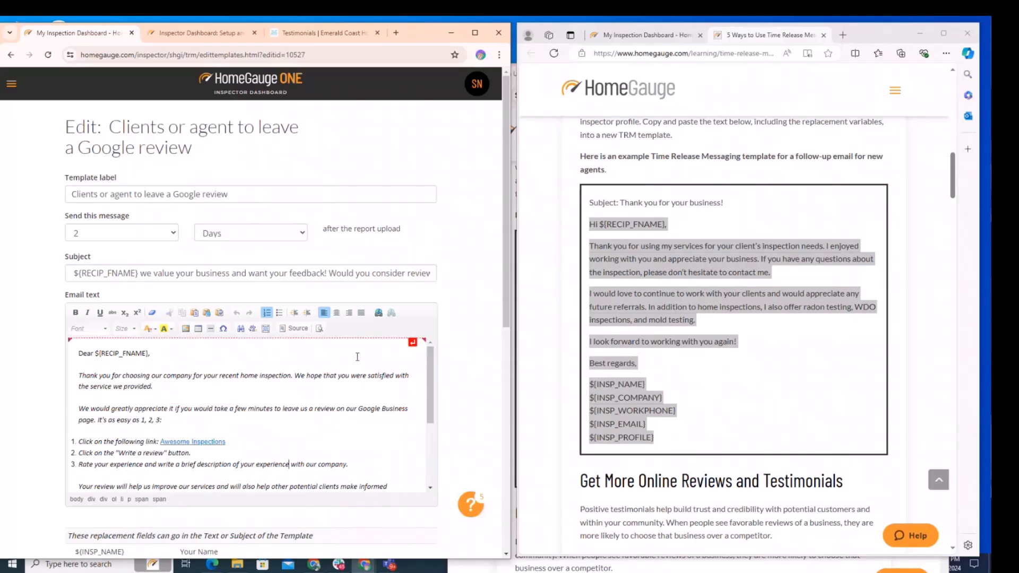
{"action": "scroll", "coordinate": [175, 409], "scroll_direction": "down", "scroll_amount": 1}
{"action": "scroll", "coordinate": [147, 409], "scroll_direction": "up", "scroll_amount": 1}
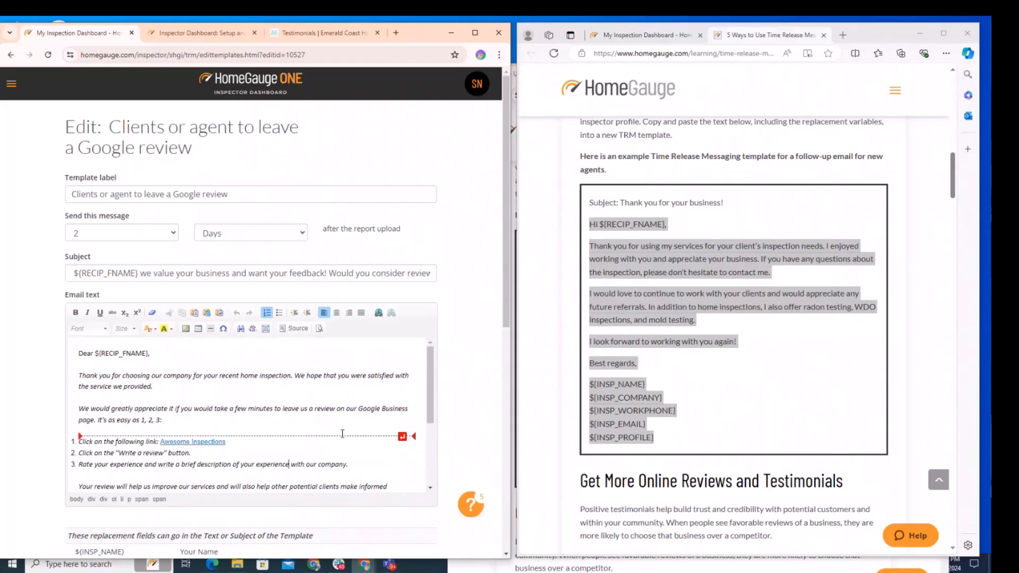
{"action": "scroll", "coordinate": [342, 432], "scroll_direction": "down", "scroll_amount": 1}
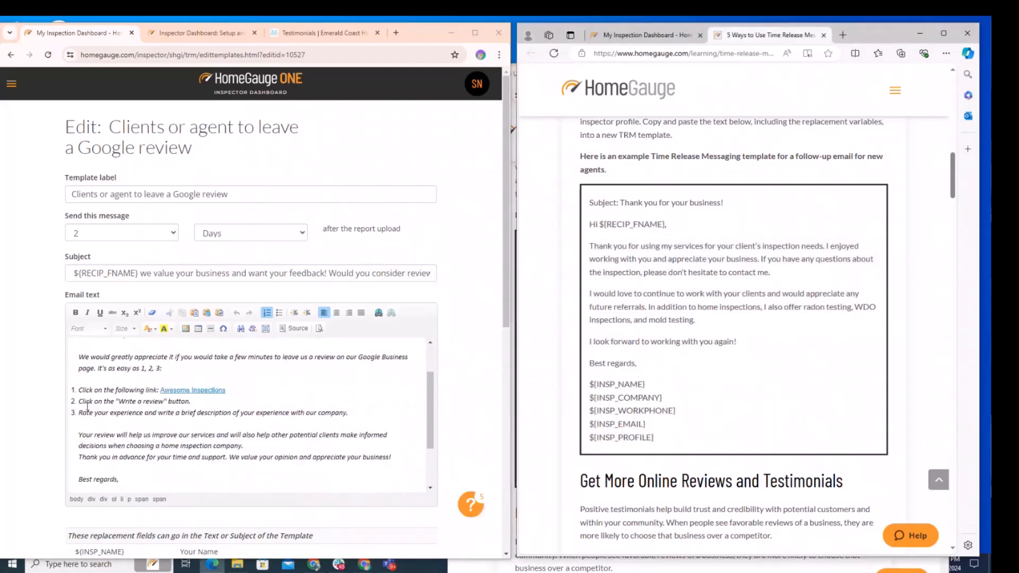
{"action": "left_click_drag", "start_coordinate": [227, 390], "coordinate": [160, 390]}
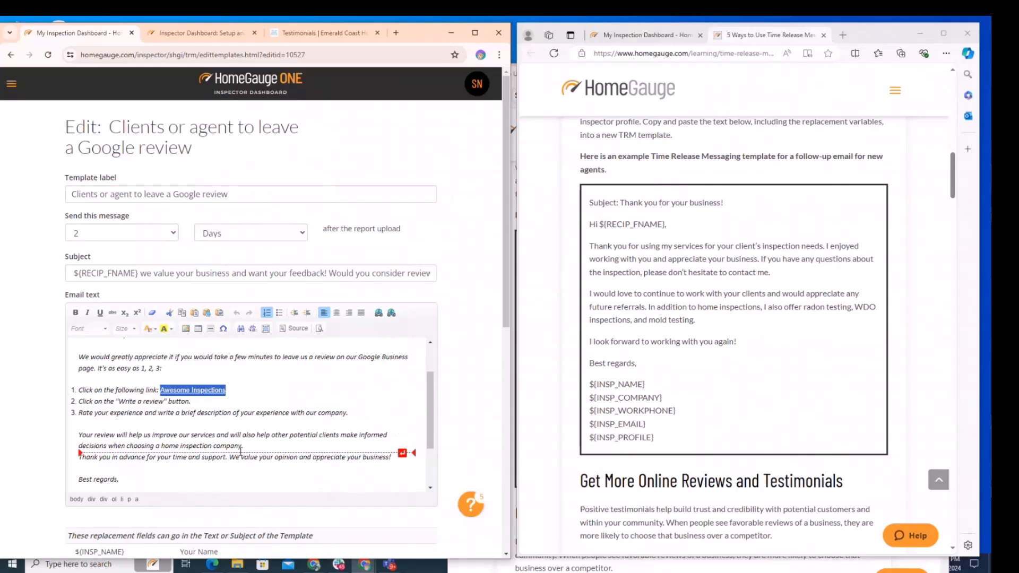
Scroll the article to the Google Business review example and highlight its link placeholder line.
{"action": "left_click", "coordinate": [689, 329]}
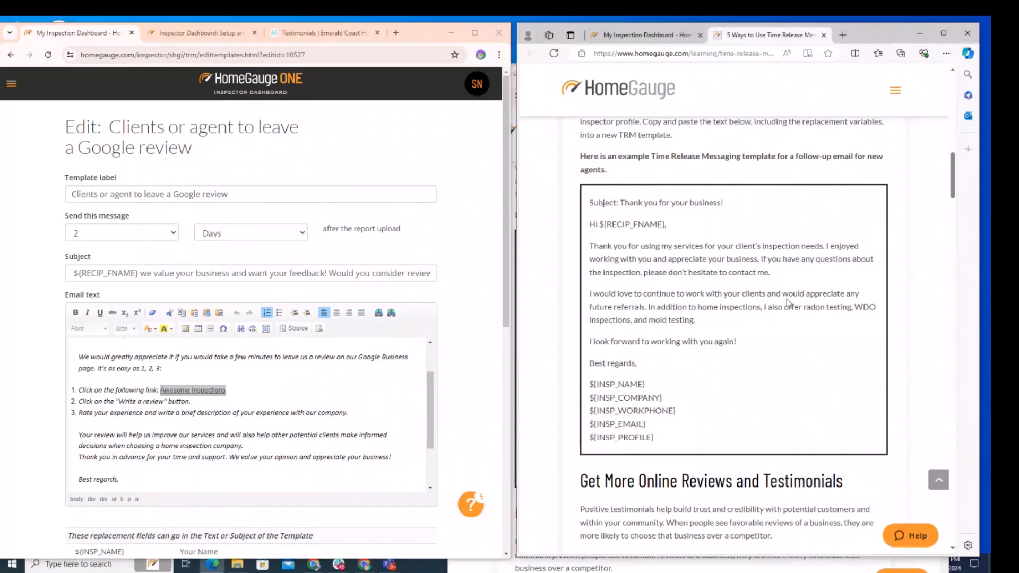
{"action": "scroll", "coordinate": [748, 297], "scroll_direction": "down", "scroll_amount": 8}
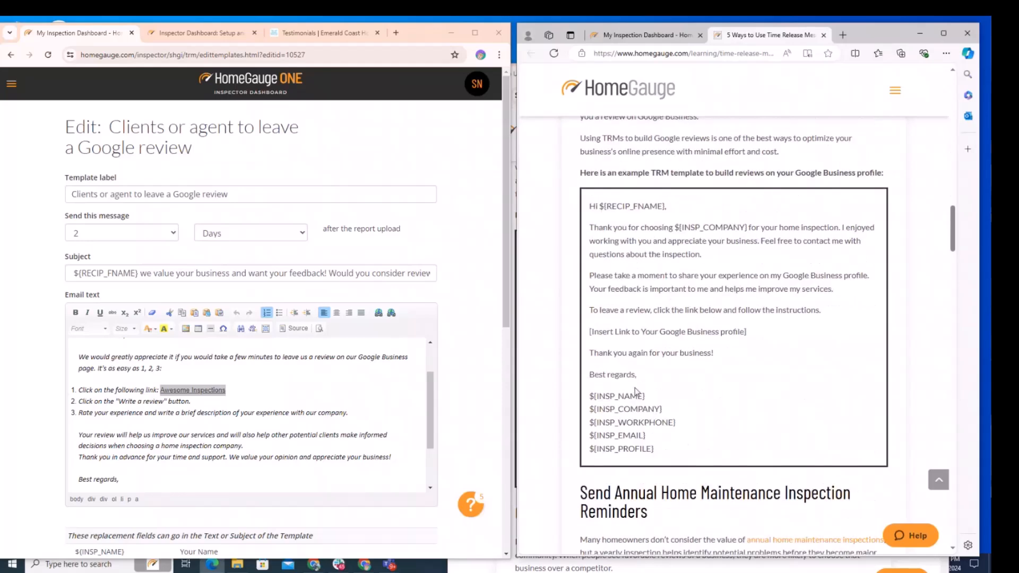
{"action": "left_click_drag", "start_coordinate": [751, 335], "coordinate": [589, 333]}
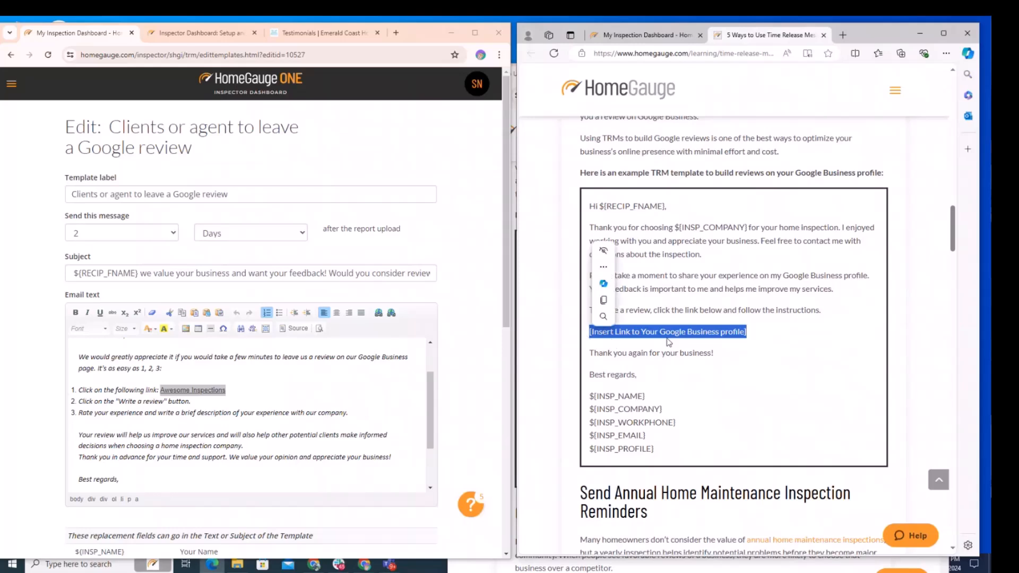
{"action": "left_click", "coordinate": [762, 343]}
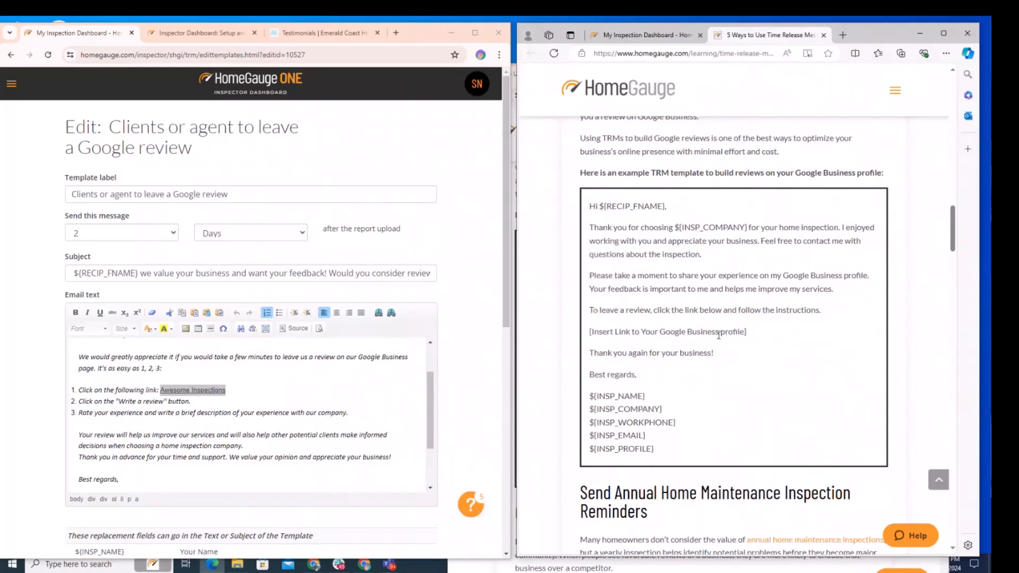
Start a new blank template labelled 'Google Review Email 2', sent 3 days after the report upload.
{"action": "left_click", "coordinate": [10, 55]}
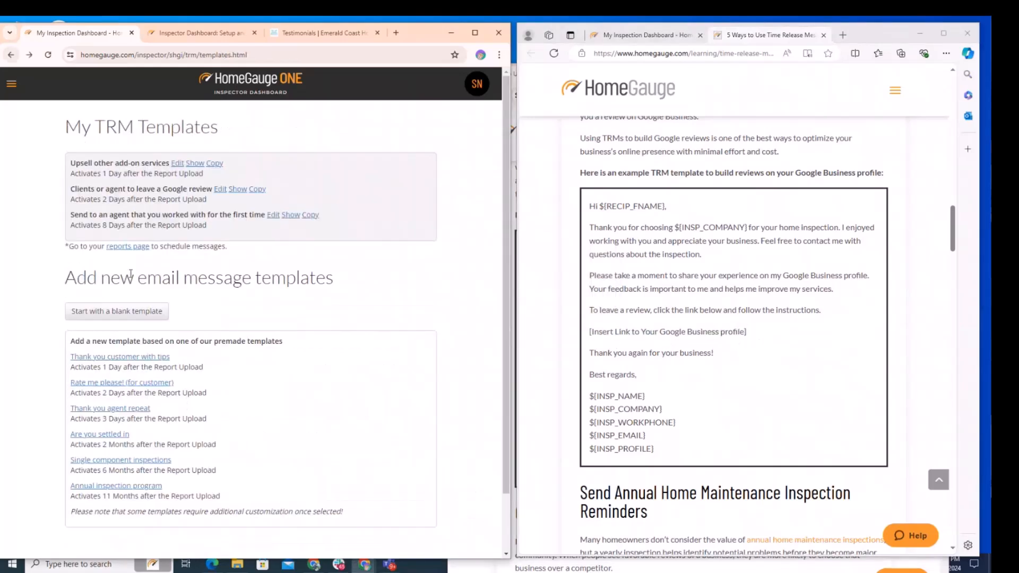
{"action": "left_click", "coordinate": [94, 321]}
{"action": "left_click", "coordinate": [84, 178]}
{"action": "type", "text": "Go"}
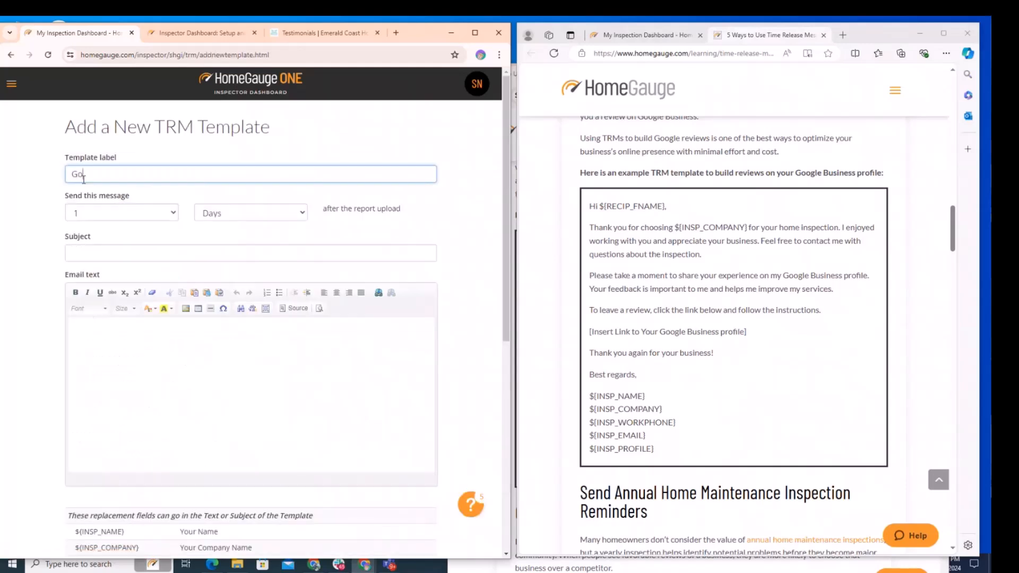
{"action": "type", "text": "ogle Review Email 2"}
{"action": "left_click", "coordinate": [147, 215]}
{"action": "left_click", "coordinate": [93, 252]}
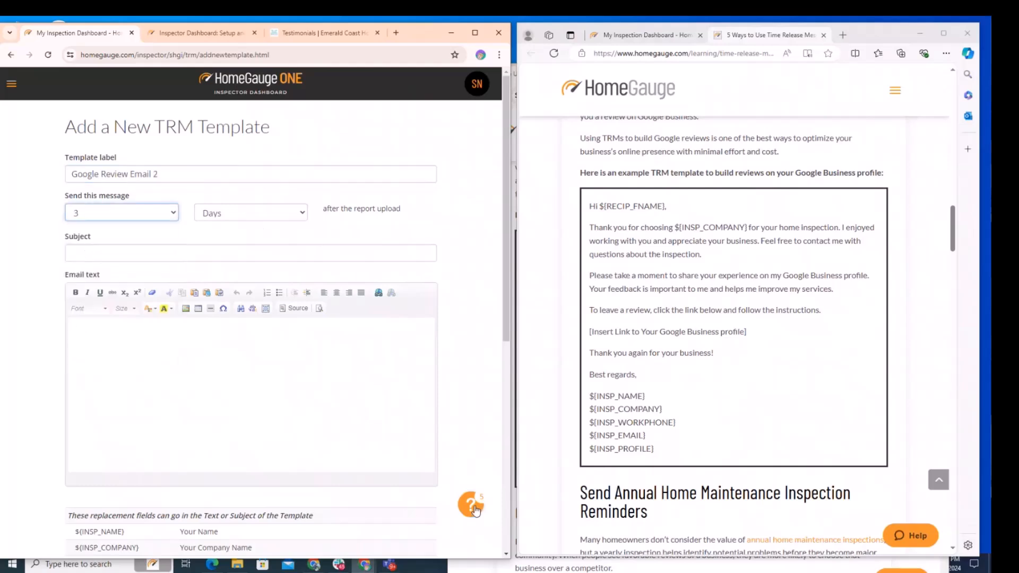
Set the template subject to 'Please review your experience on Google!', fixing the spelling of experience.
{"action": "scroll", "coordinate": [688, 272], "scroll_direction": "up", "scroll_amount": 2}
{"action": "scroll", "coordinate": [687, 274], "scroll_direction": "down", "scroll_amount": 2}
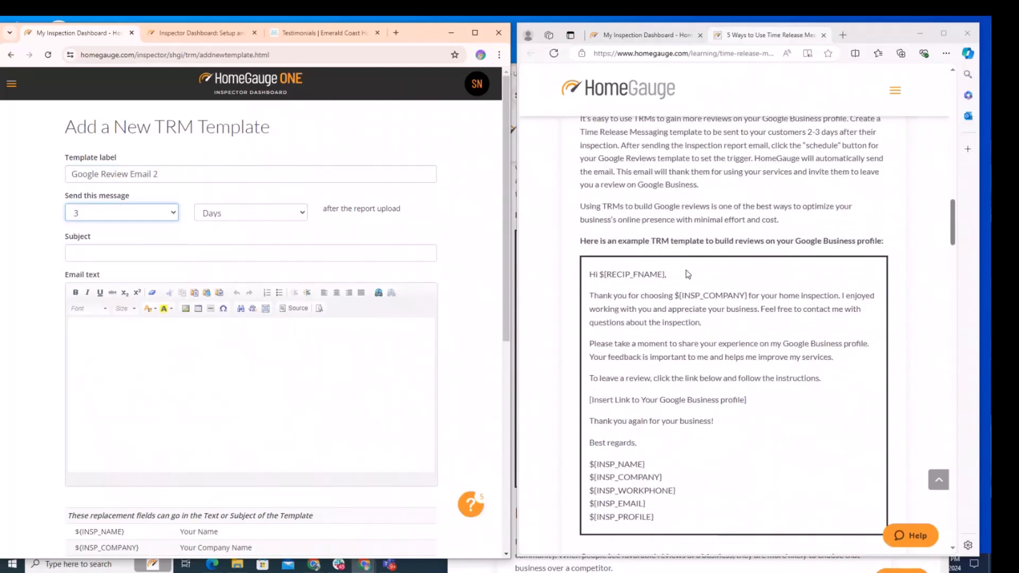
{"action": "left_click", "coordinate": [105, 253]}
{"action": "type", "text": "Please review your expereince on Goog"}
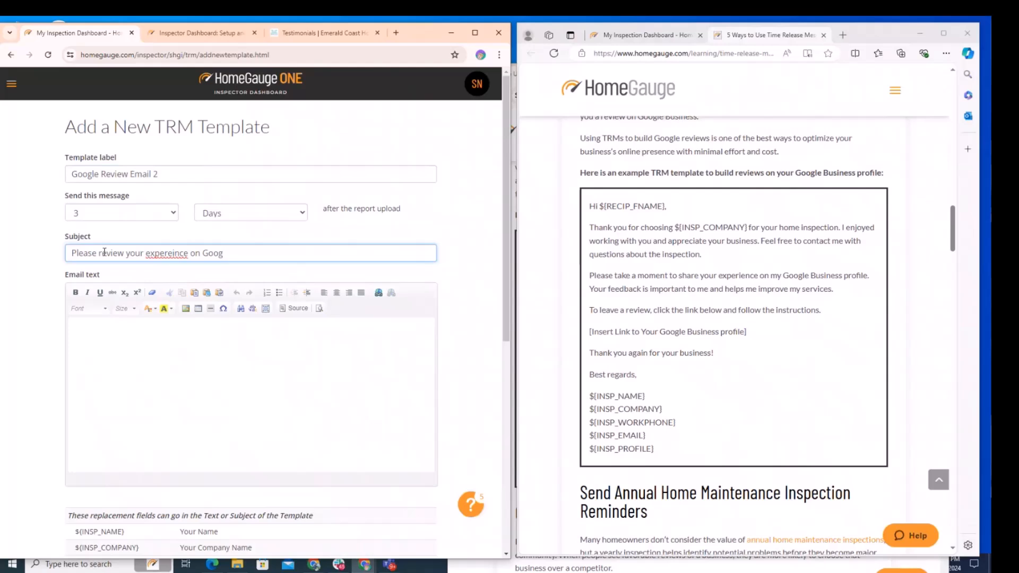
{"action": "type", "text": "le!"}
{"action": "right_click", "coordinate": [169, 253]}
{"action": "left_click", "coordinate": [178, 264]}
Copy the Google review example body from the article and paste it into the template's email text.
{"action": "left_click_drag", "start_coordinate": [717, 461], "coordinate": [591, 209]}
{"action": "key", "text": "ctrl+c"}
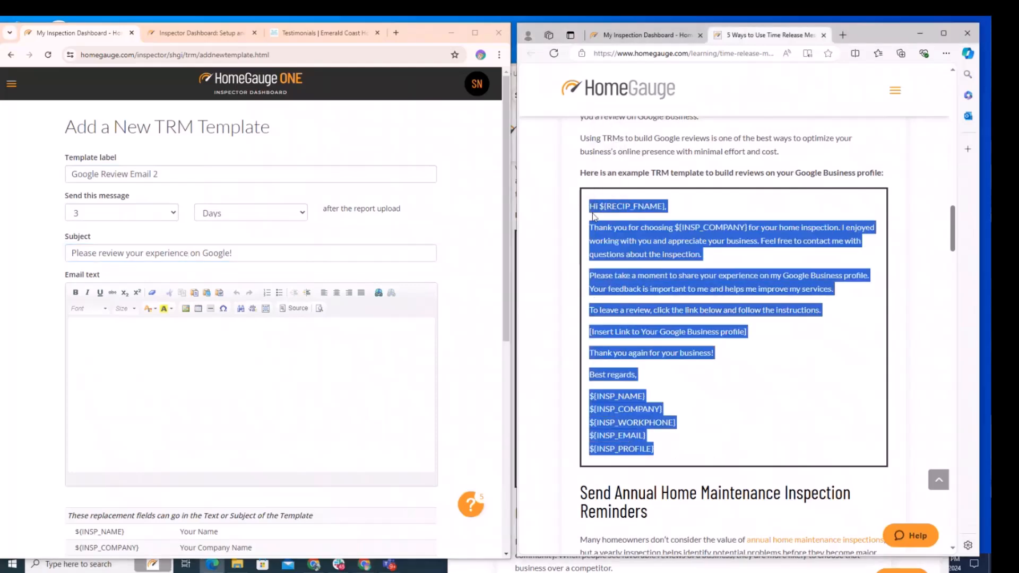
{"action": "left_click", "coordinate": [160, 341]}
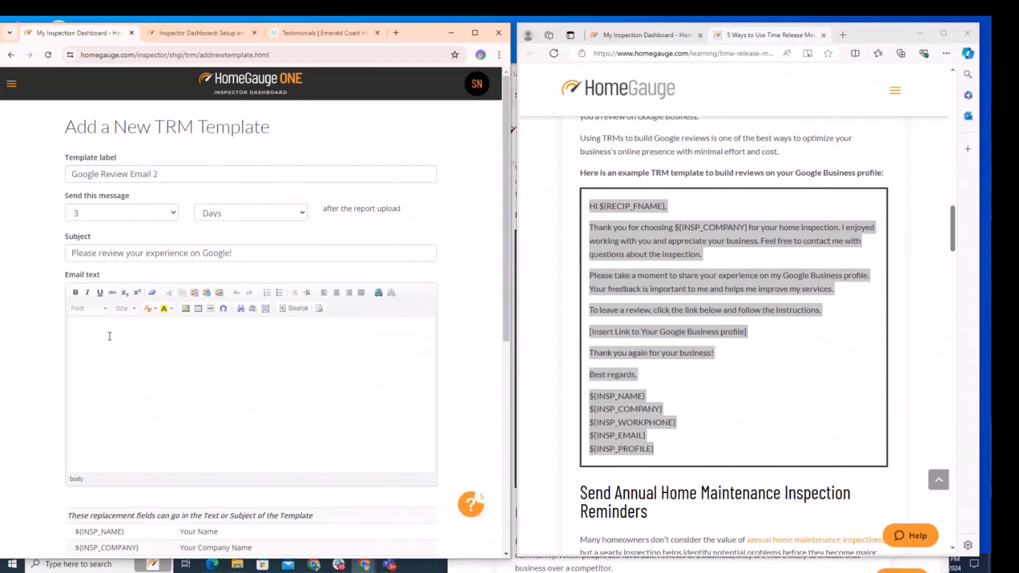
{"action": "key", "text": "ctrl+v"}
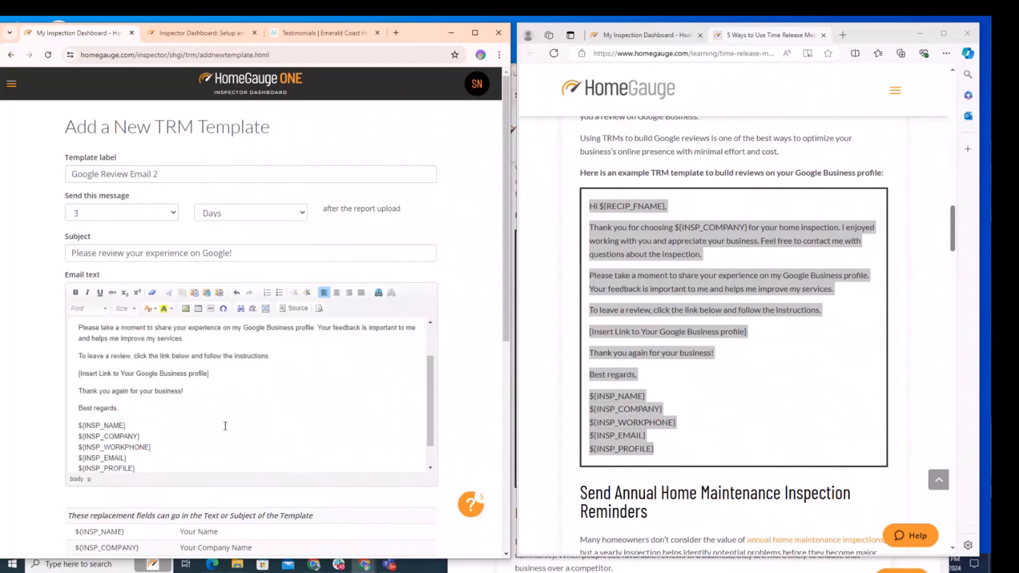
{"action": "scroll", "coordinate": [225, 425], "scroll_direction": "up", "scroll_amount": 3}
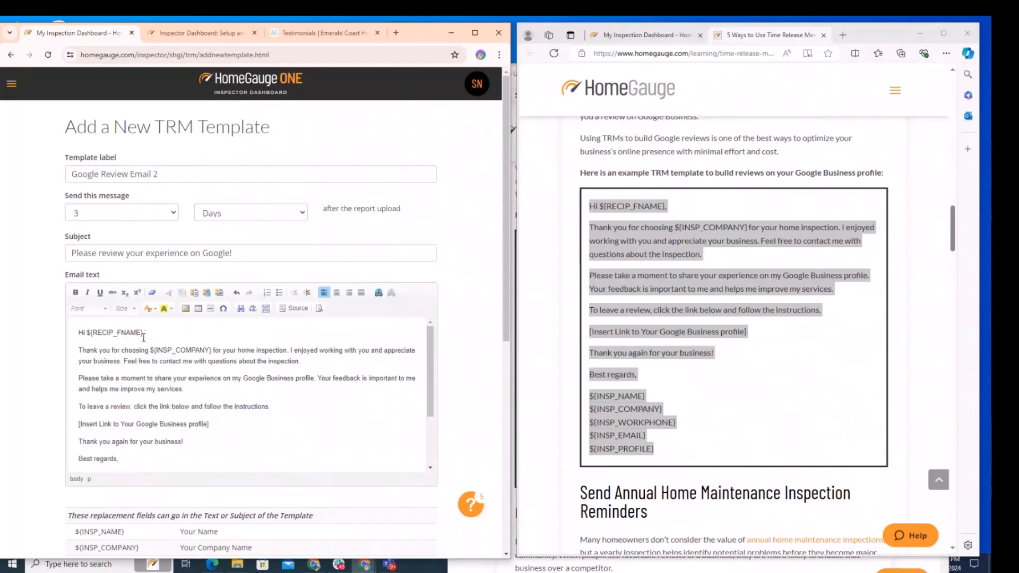
Examine the pasted email text's greeting, paragraphs and signature replacement fields.
{"action": "left_click_drag", "start_coordinate": [143, 333], "coordinate": [86, 333]}
{"action": "left_click", "coordinate": [150, 350]}
{"action": "left_click_drag", "start_coordinate": [150, 350], "coordinate": [207, 351]}
{"action": "left_click", "coordinate": [207, 351]}
{"action": "scroll", "coordinate": [294, 419], "scroll_direction": "down", "scroll_amount": 3}
{"action": "mouse_move", "coordinate": [142, 439]}
{"action": "left_mouse_down"}
{"action": "mouse_move", "coordinate": [76, 420]}
{"action": "mouse_move", "coordinate": [78, 396]}
{"action": "left_mouse_up"}
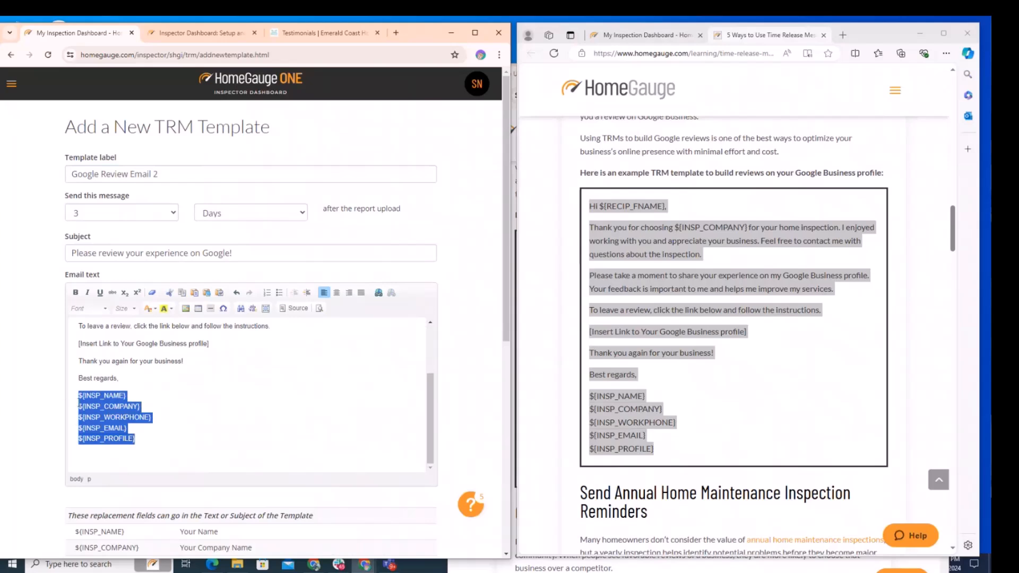
{"action": "left_click", "coordinate": [100, 408]}
{"action": "scroll", "coordinate": [218, 441], "scroll_direction": "up", "scroll_amount": 4}
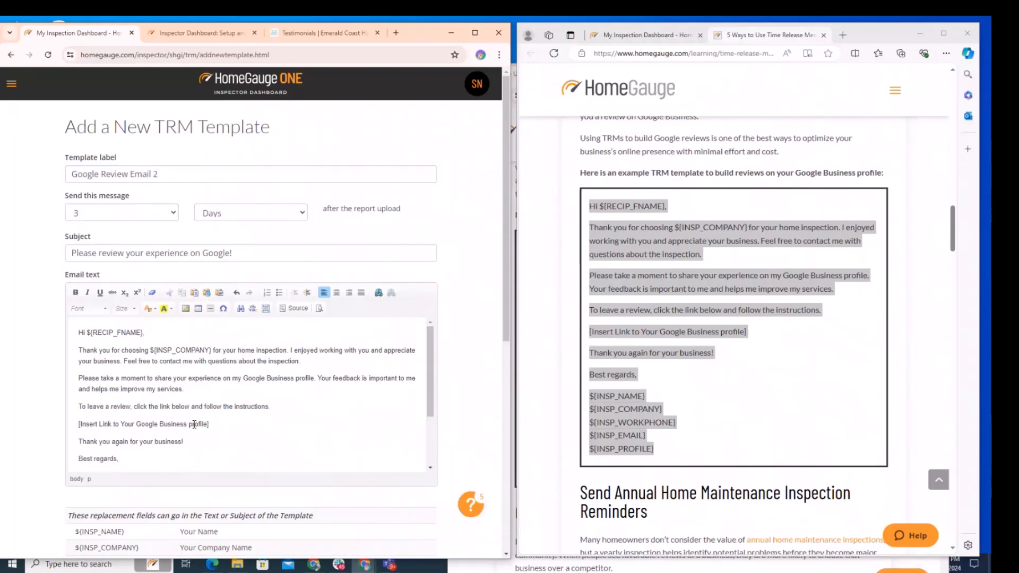
Replace the link placeholder line in the email text with 'Link to Review Awesome Inspections on Google'.
{"action": "left_click", "coordinate": [213, 425]}
{"action": "left_click_drag", "start_coordinate": [213, 426], "coordinate": [98, 425]}
{"action": "key", "text": "BackSpace"}
{"action": "key", "text": "BackSpace"}
{"action": "key", "text": "BackSpace"}
{"action": "key", "text": "BackSpace"}
{"action": "key", "text": "BackSpace"}
{"action": "key", "text": "BackSpace"}
{"action": "key", "text": "BackSpace"}
{"action": "key", "text": "BackSpace"}
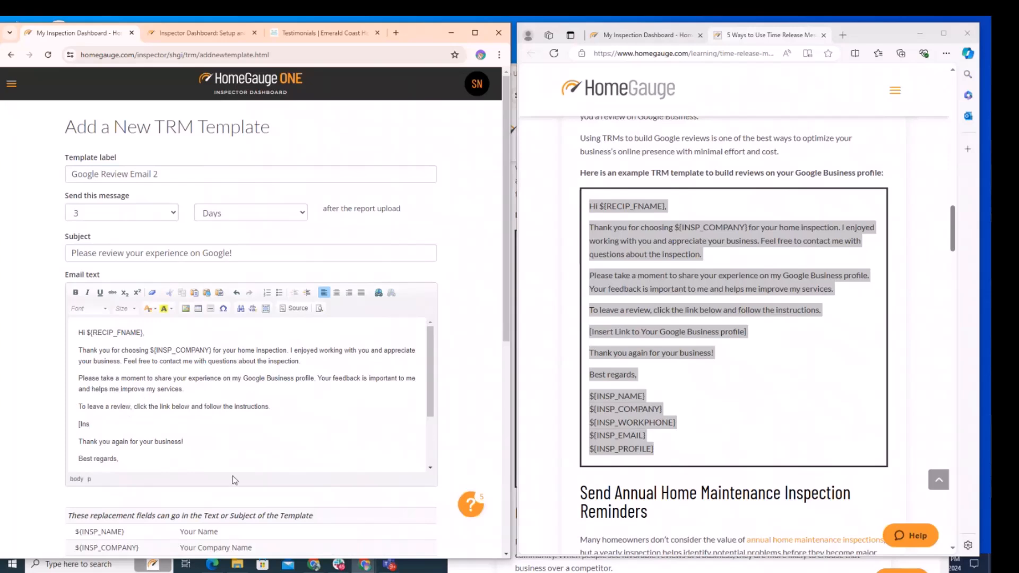
{"action": "type", "text": "Link to Review Awesome Inspectio"}
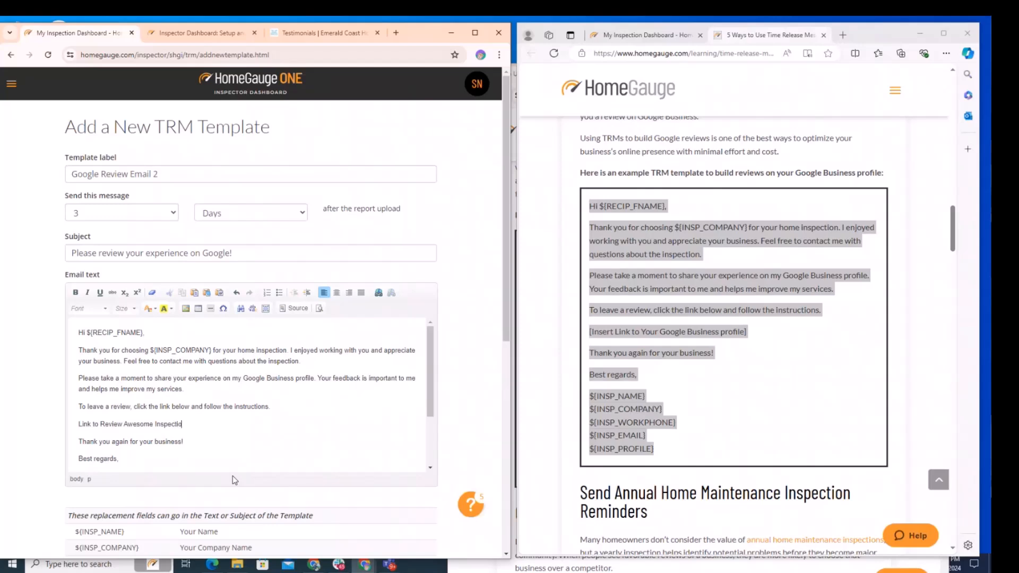
{"action": "type", "text": "ns on Google"}
{"action": "left_click", "coordinate": [140, 425]}
{"action": "mouse_move", "coordinate": [331, 558]}
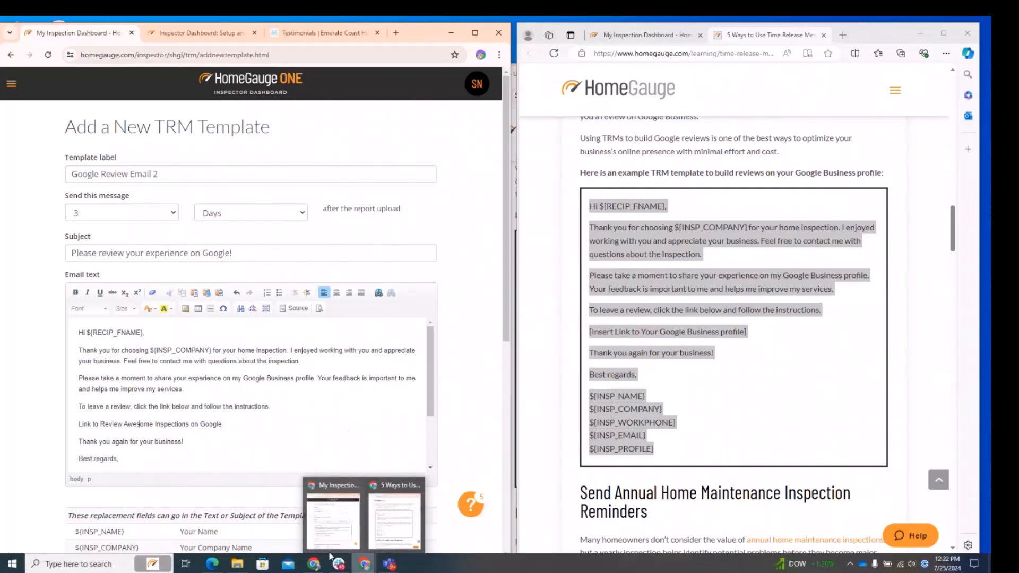
{"action": "right_click", "coordinate": [363, 565]}
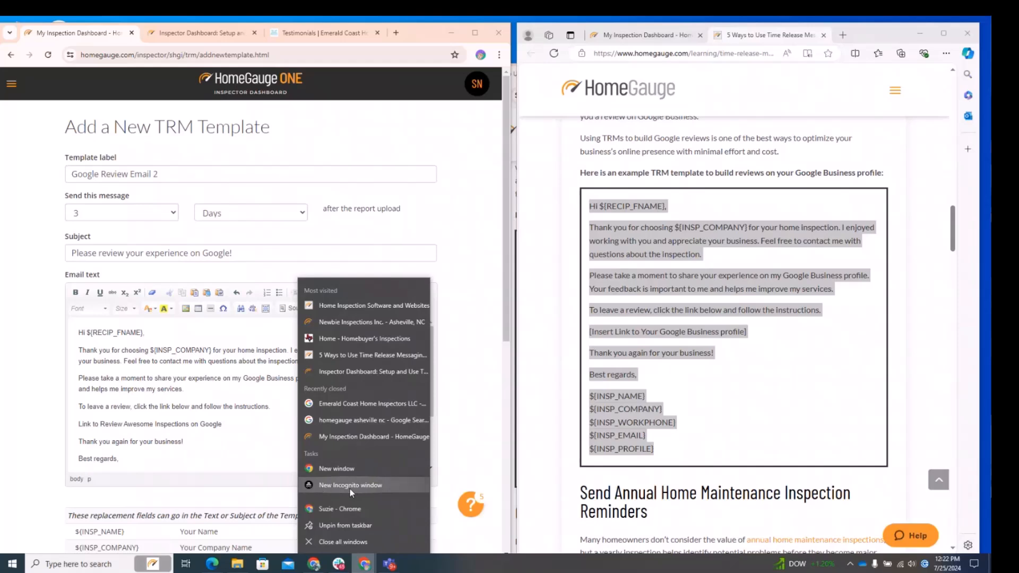
{"action": "right_click", "coordinate": [212, 565]}
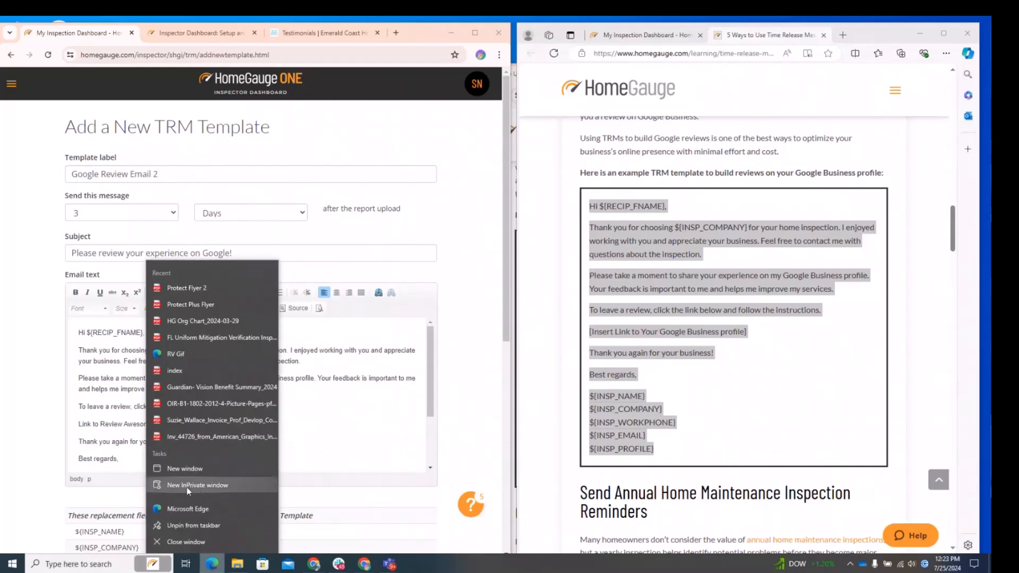
Open a new incognito browser window and search Google for 'homegauge asheville nc'.
{"action": "right_click", "coordinate": [315, 565]}
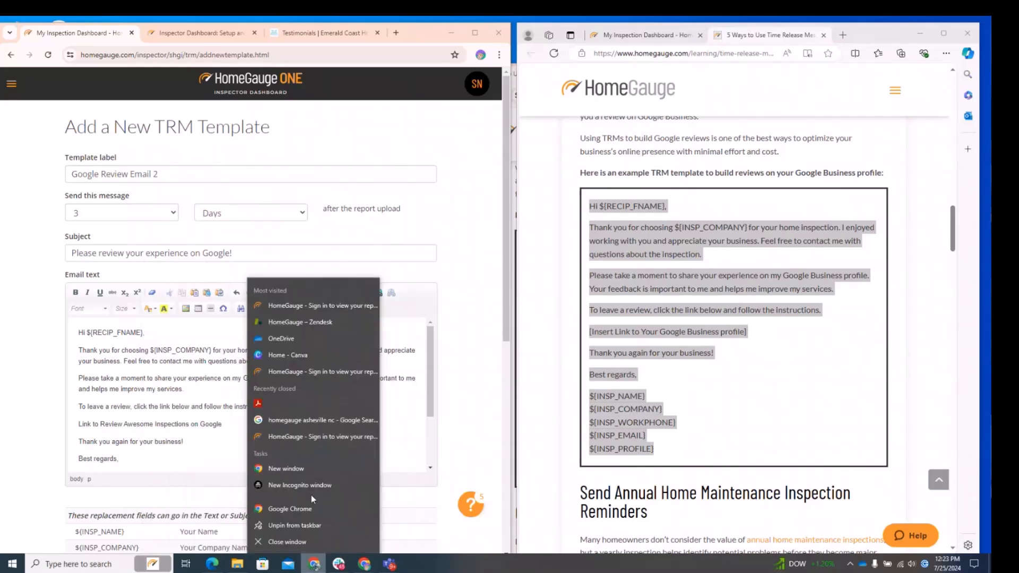
{"action": "left_click", "coordinate": [299, 485]}
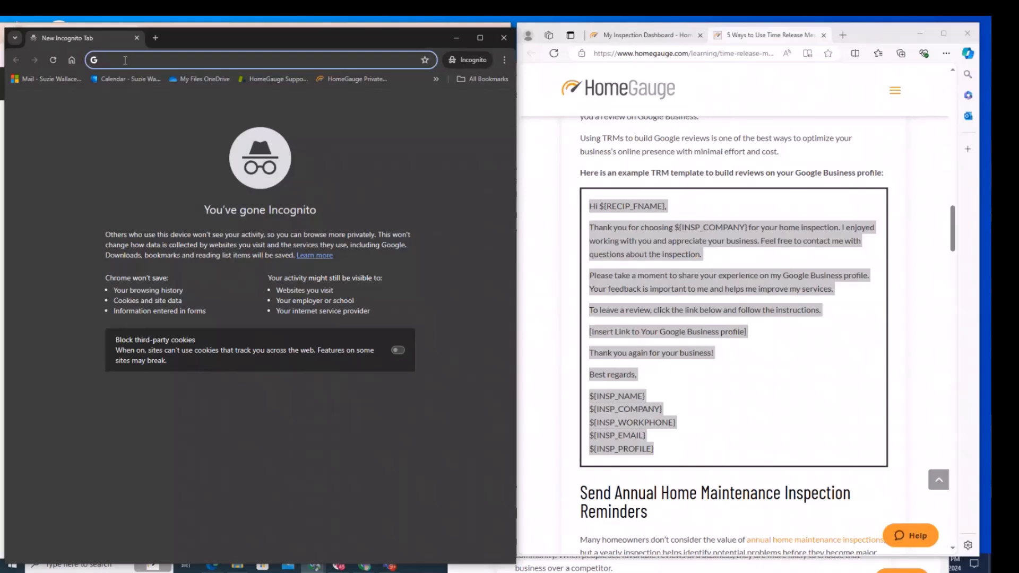
{"action": "type", "text": "homegauge"}
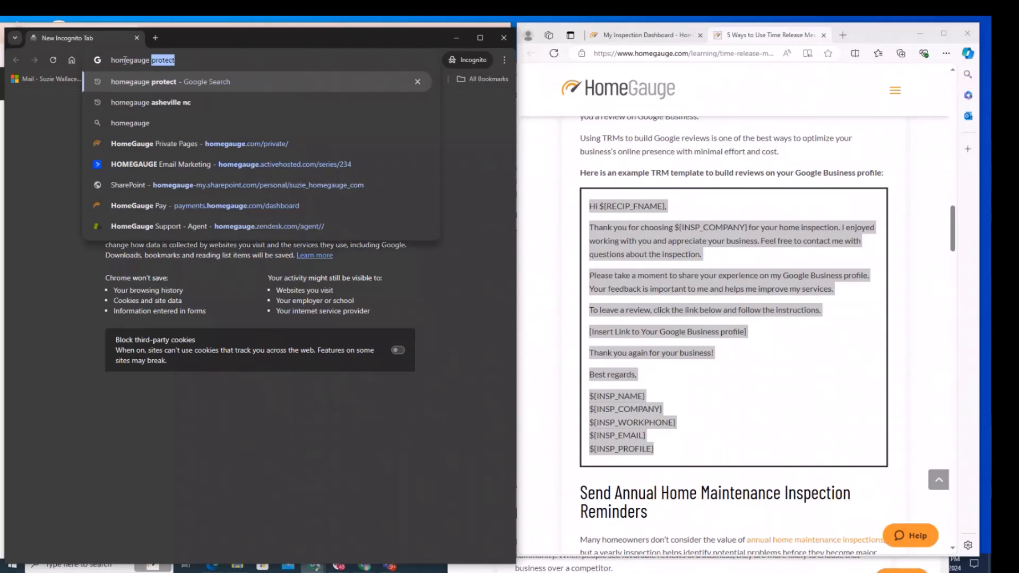
{"action": "type", "text": "asheville "}
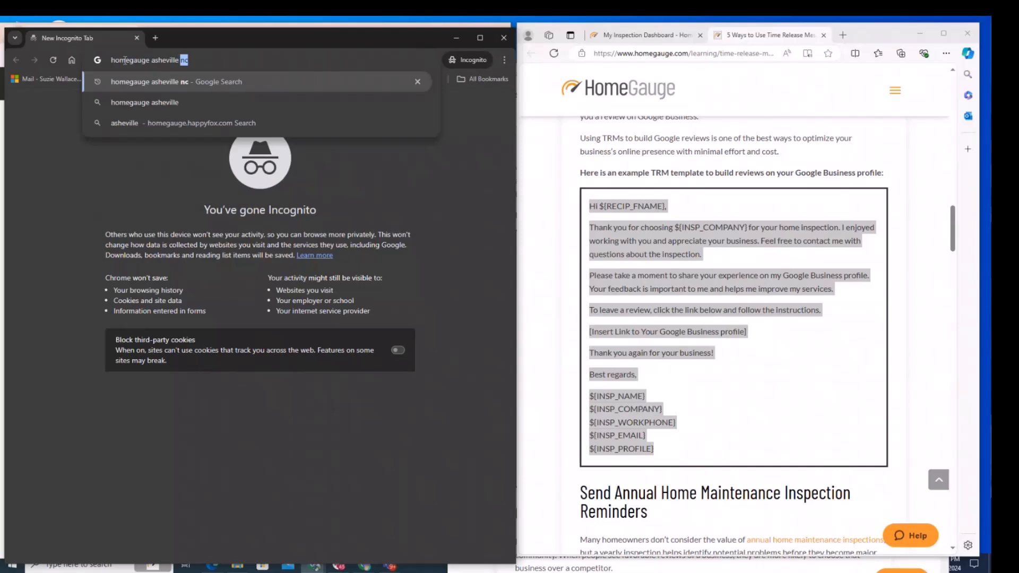
{"action": "type", "text": "nc"}
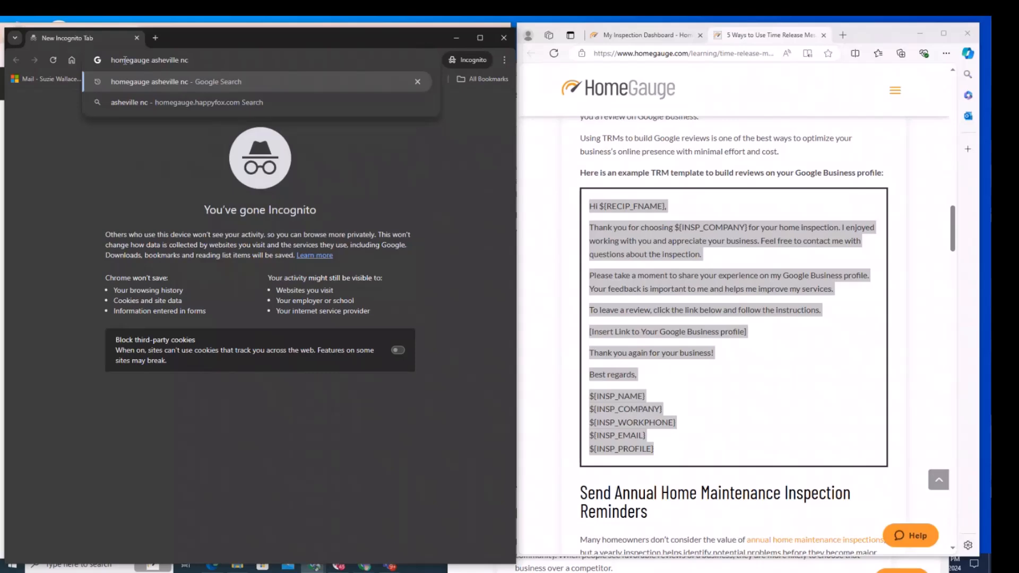
{"action": "key", "text": "Return"}
{"action": "left_click_drag", "start_coordinate": [516, 346], "coordinate": [980, 350]}
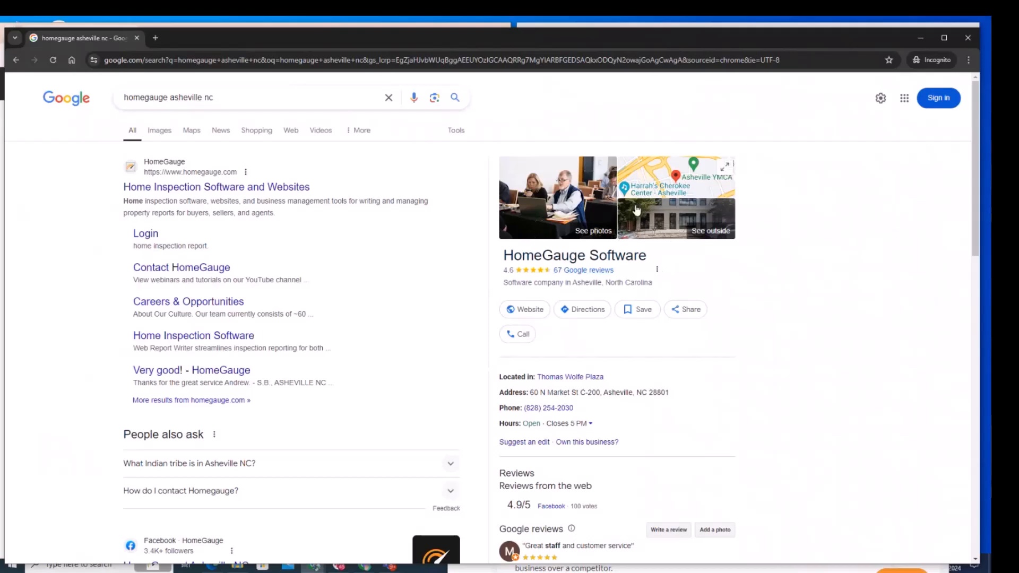
Open the HomeGauge Software listing on Google Maps, copy its share link, and close the incognito window.
{"action": "left_click", "coordinate": [654, 176]}
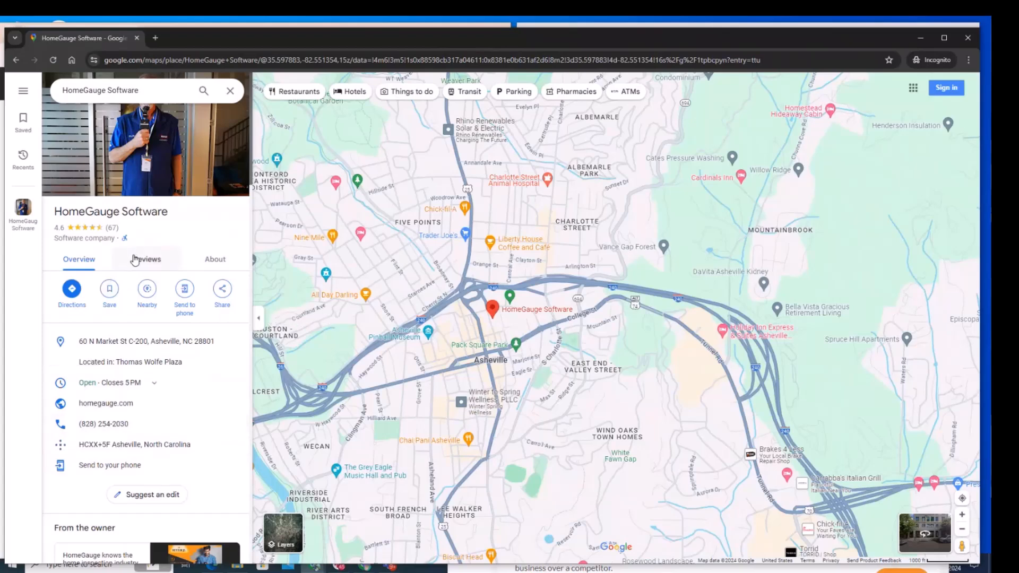
{"action": "left_click", "coordinate": [224, 294]}
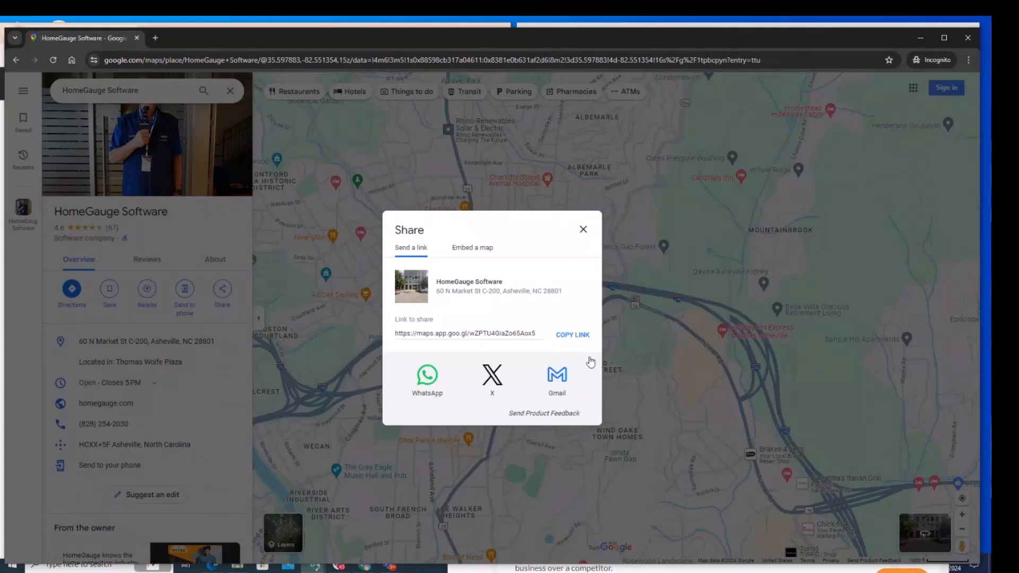
{"action": "left_click", "coordinate": [571, 336]}
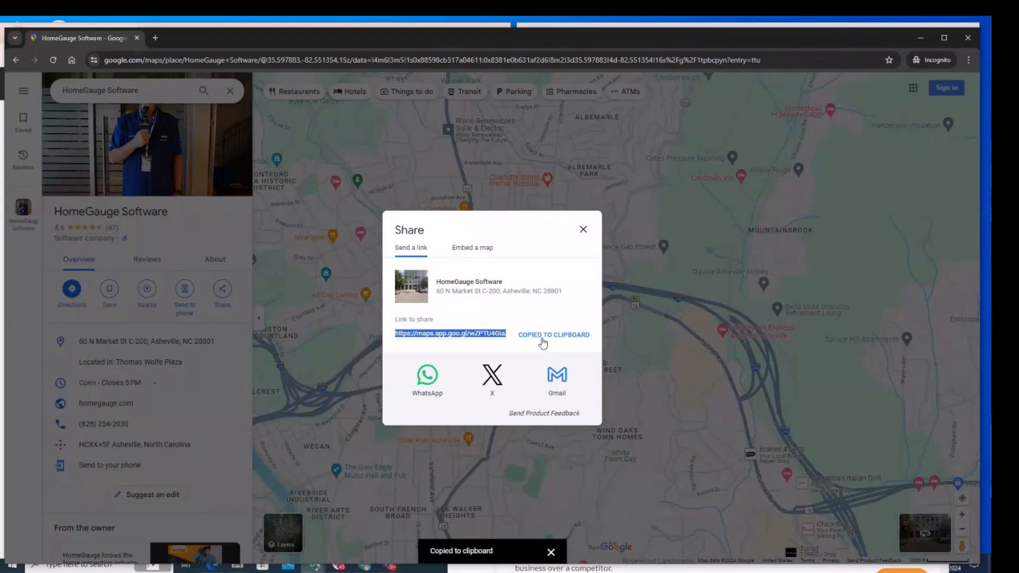
{"action": "left_click", "coordinate": [921, 39]}
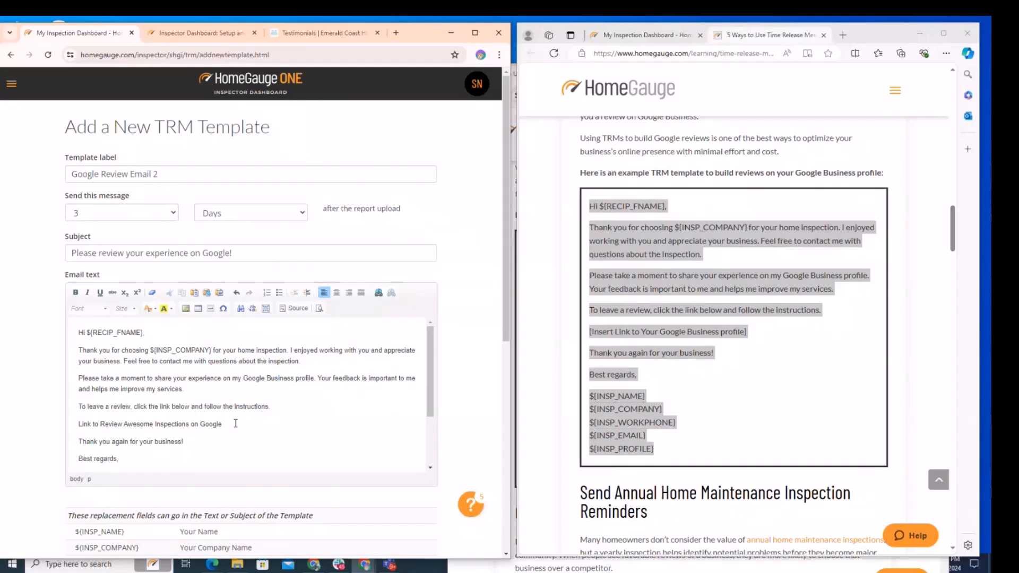
Turn the 'Link to Review Awesome Inspections on Google' line into a hyperlink using the copied Google Maps share URL.
{"action": "left_click_drag", "start_coordinate": [225, 424], "coordinate": [78, 426]}
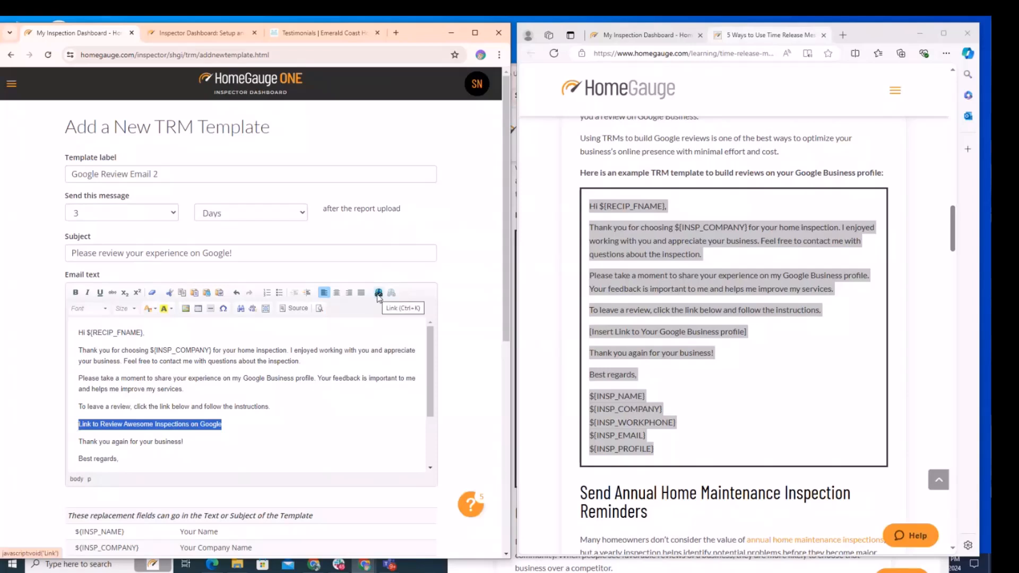
{"action": "left_click", "coordinate": [379, 294]}
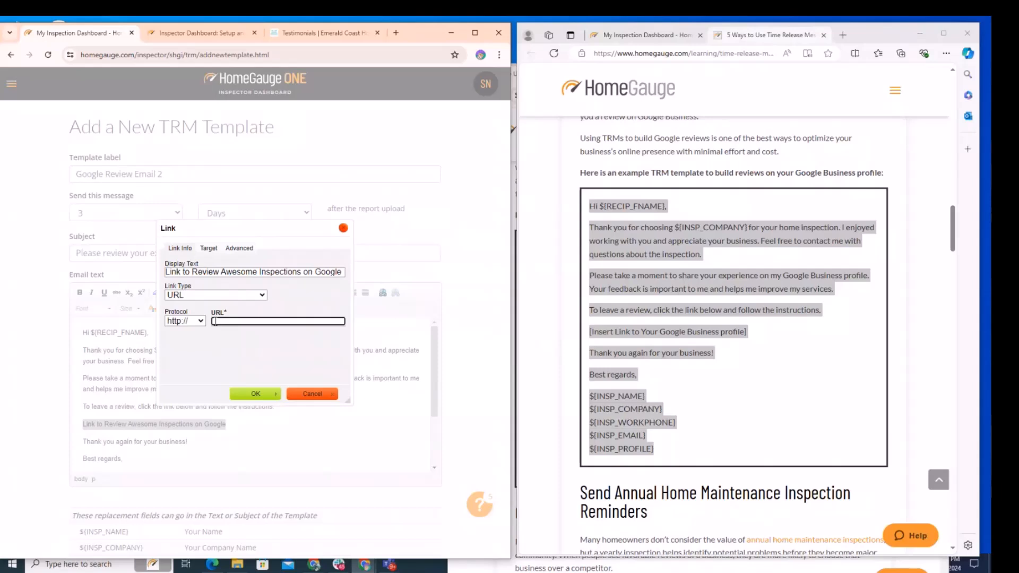
{"action": "key", "text": "ctrl+v"}
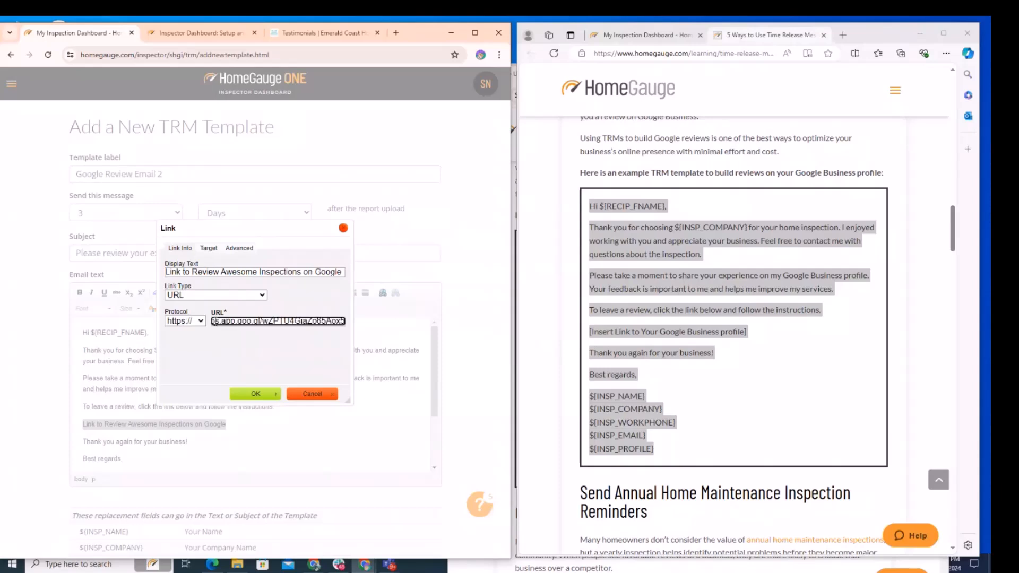
{"action": "left_click", "coordinate": [255, 394]}
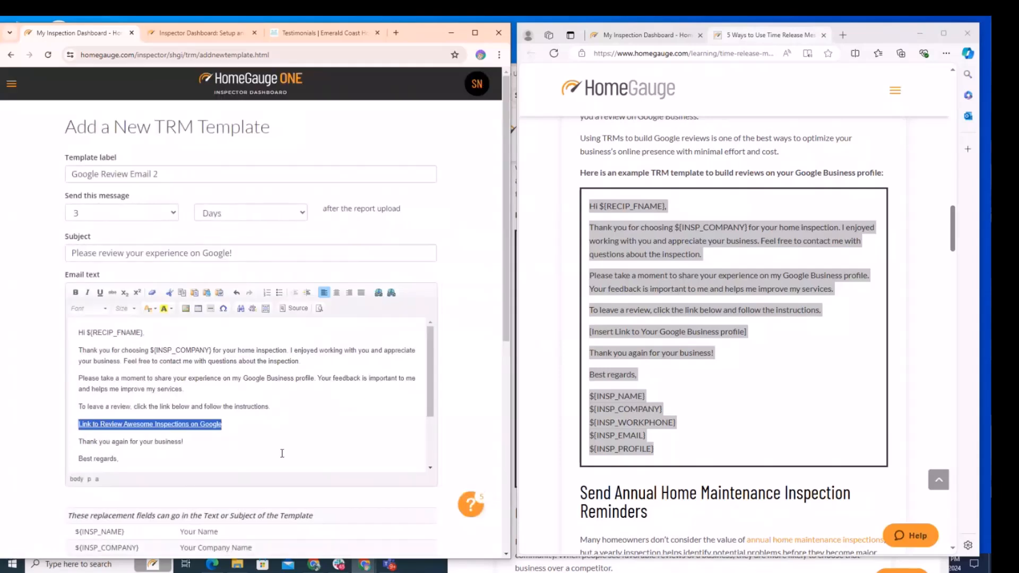
{"action": "left_click", "coordinate": [259, 417]}
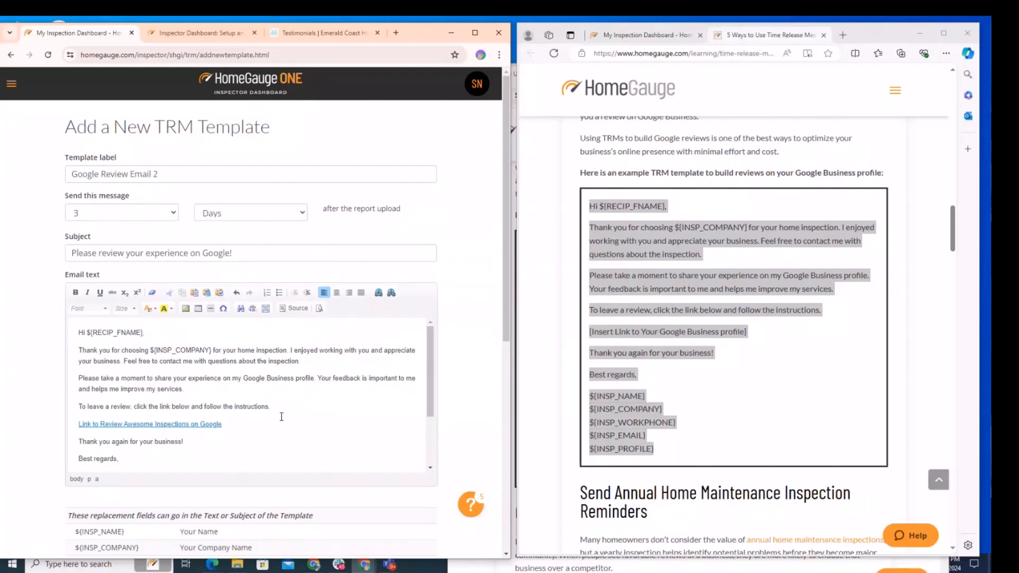
{"action": "key", "text": "Return"}
{"action": "key", "text": "Return"}
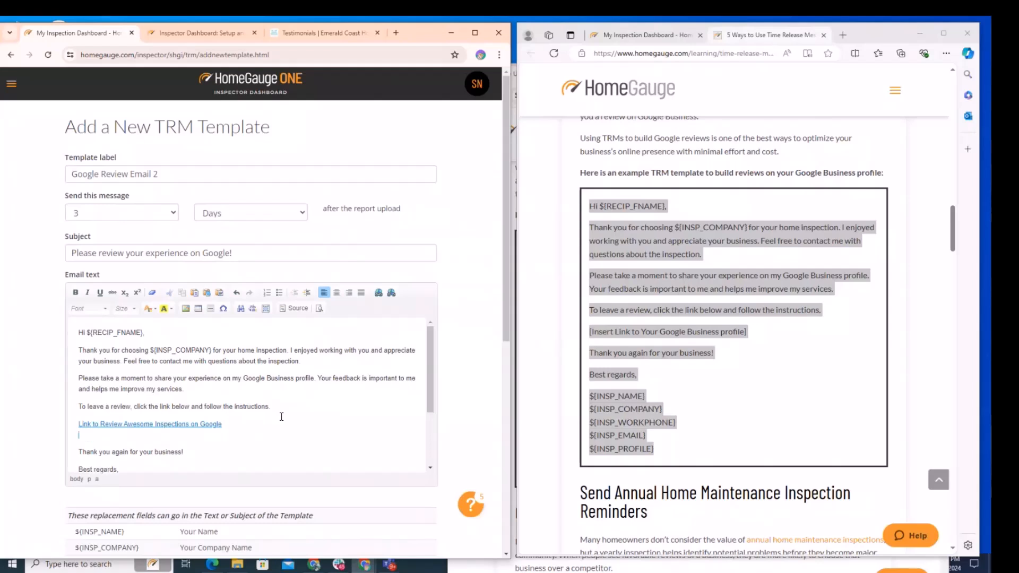
{"action": "key", "text": "BackSpace"}
{"action": "key", "text": "BackSpace"}
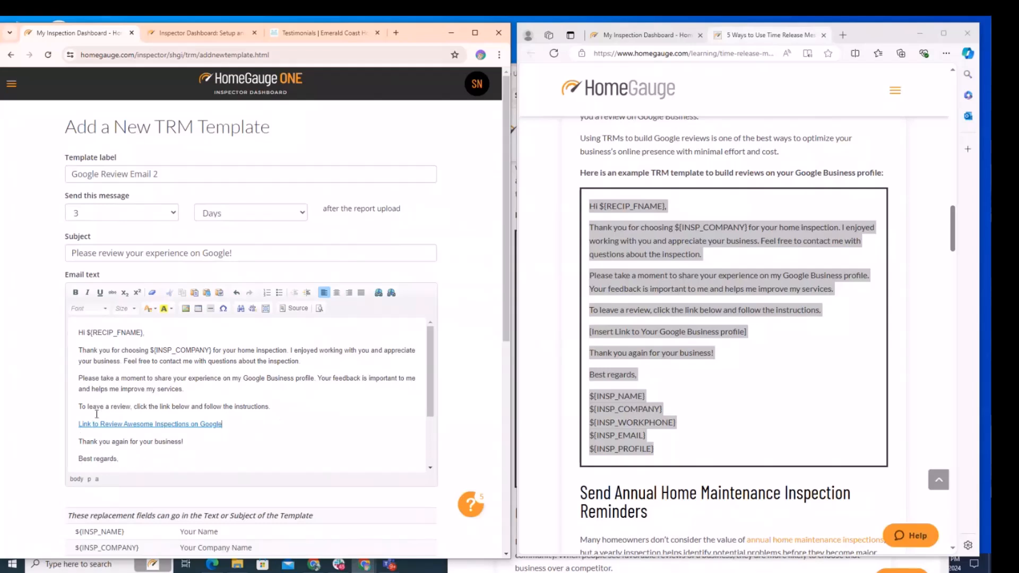
Insert a new line above the link reading 'Link to give Awesome Inspections a Google Rating'.
{"action": "left_click", "coordinate": [288, 408]}
{"action": "key", "text": "Return"}
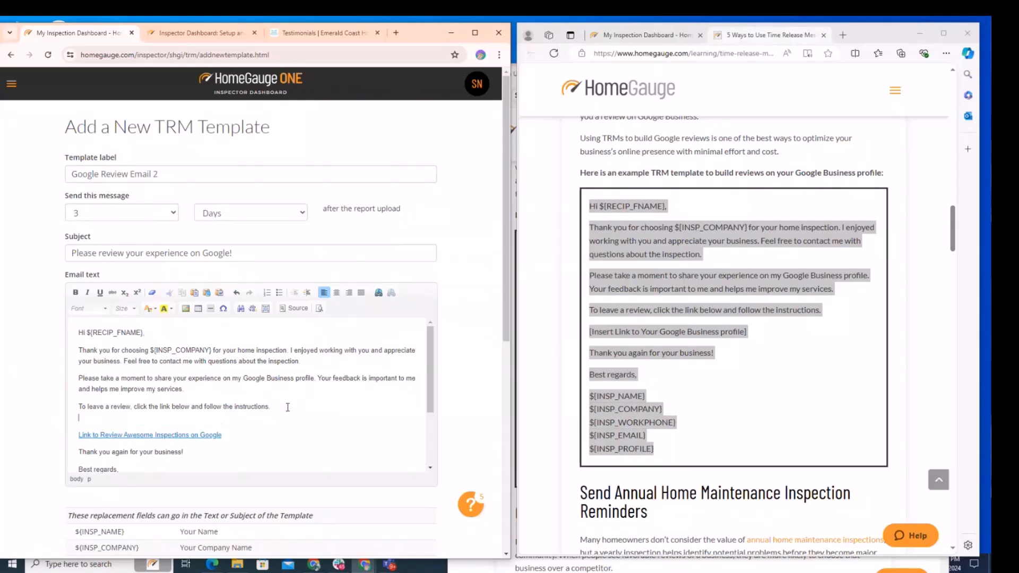
{"action": "type", "text": "Lin"}
{"action": "key", "text": "BackSpace"}
{"action": "key", "text": "BackSpace"}
{"action": "key", "text": "Return"}
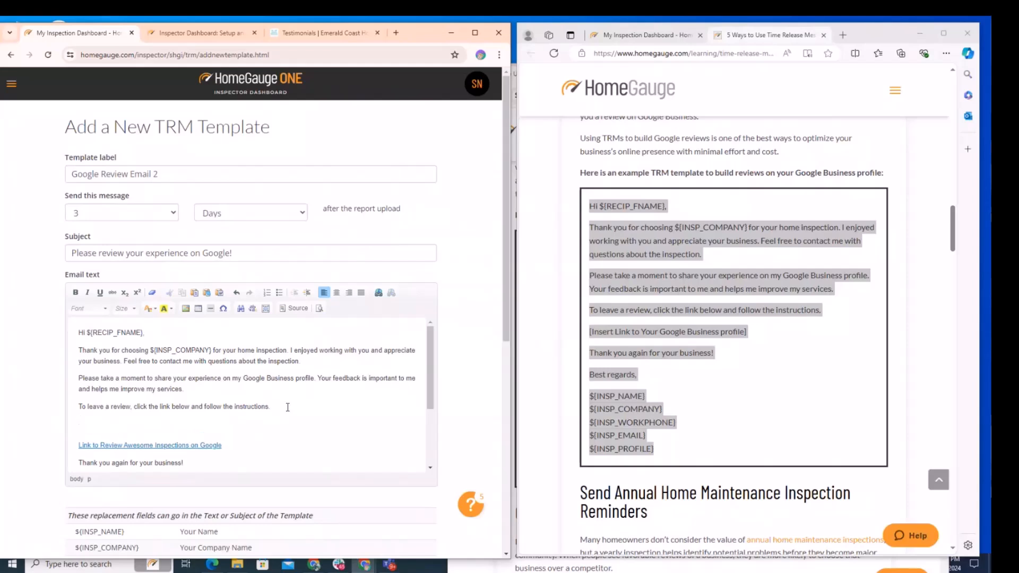
{"action": "type", "text": "Link to m"}
{"action": "key", "text": "BackSpace"}
{"action": "type", "text": "give my"}
{"action": "key", "text": "BackSpace"}
{"action": "key", "text": "BackSpace"}
{"action": "key", "text": "BackSpace"}
{"action": "type", "text": "Awesome Inspections a Google Rating"}
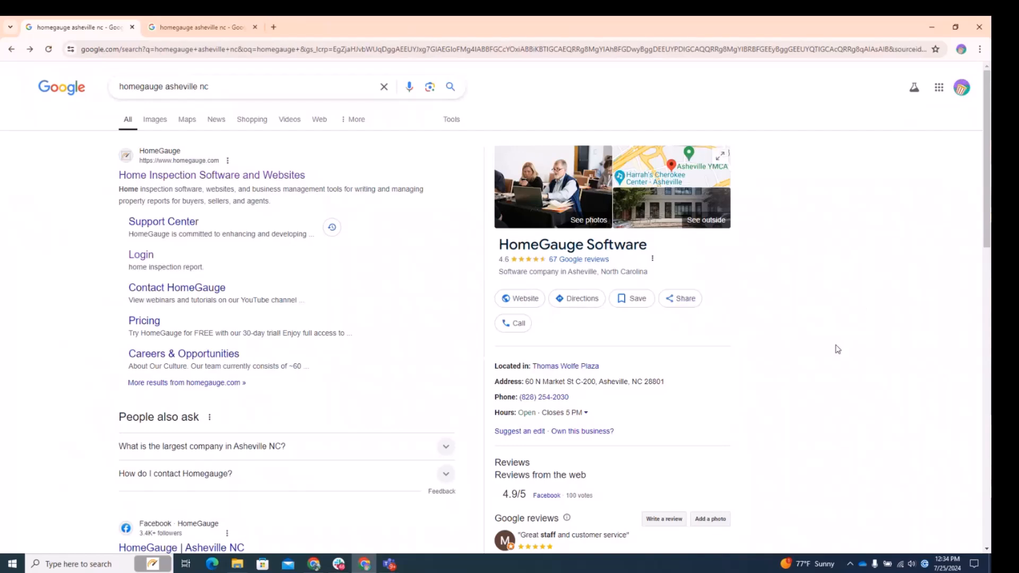
Open the Write a review dialog for HomeGauge Software from the Google search results, then dismiss it.
{"action": "scroll", "coordinate": [838, 349], "scroll_direction": "down", "scroll_amount": 3}
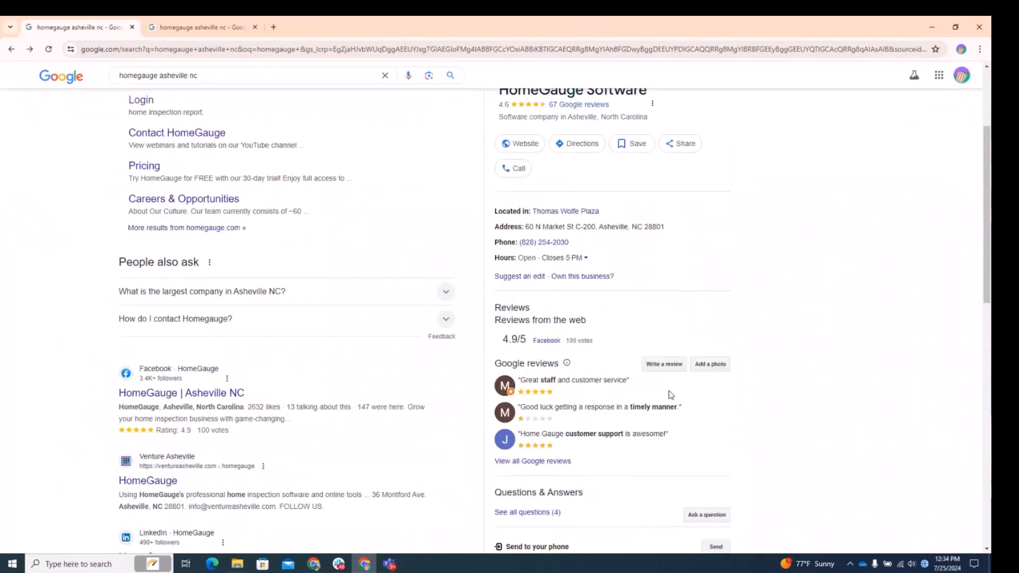
{"action": "left_click", "coordinate": [656, 364]}
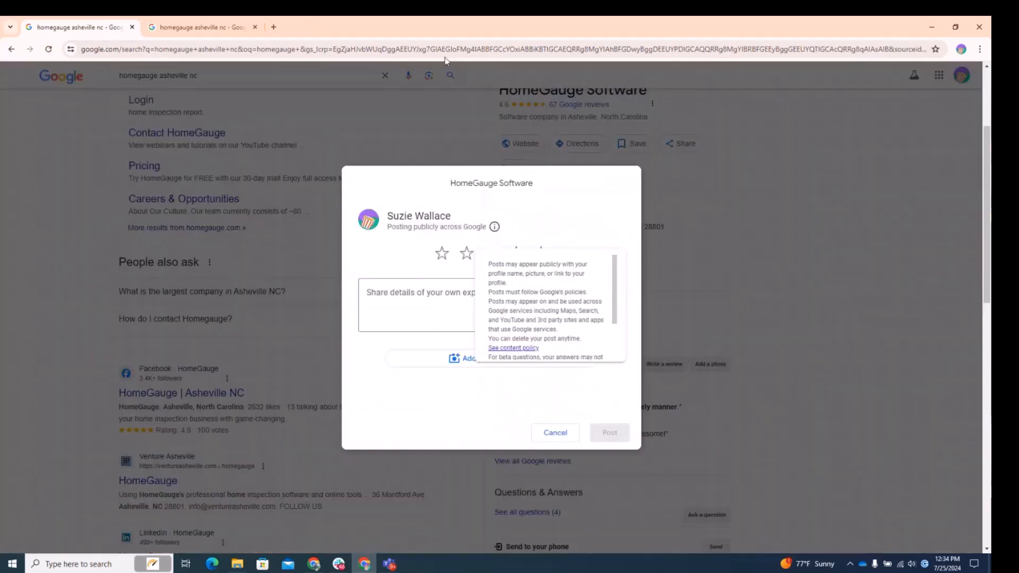
{"action": "left_click", "coordinate": [492, 47]}
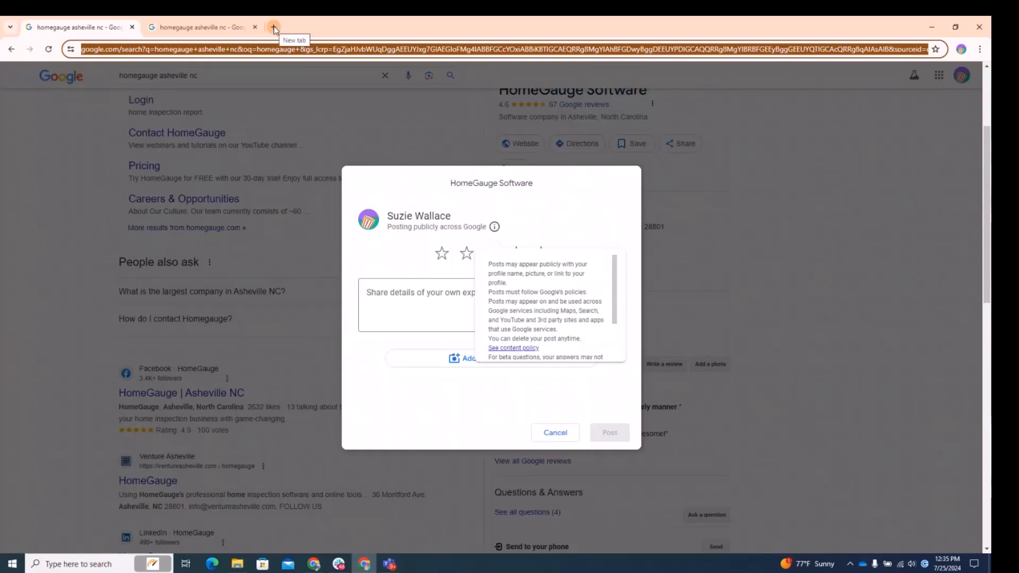
{"action": "left_click", "coordinate": [820, 113]}
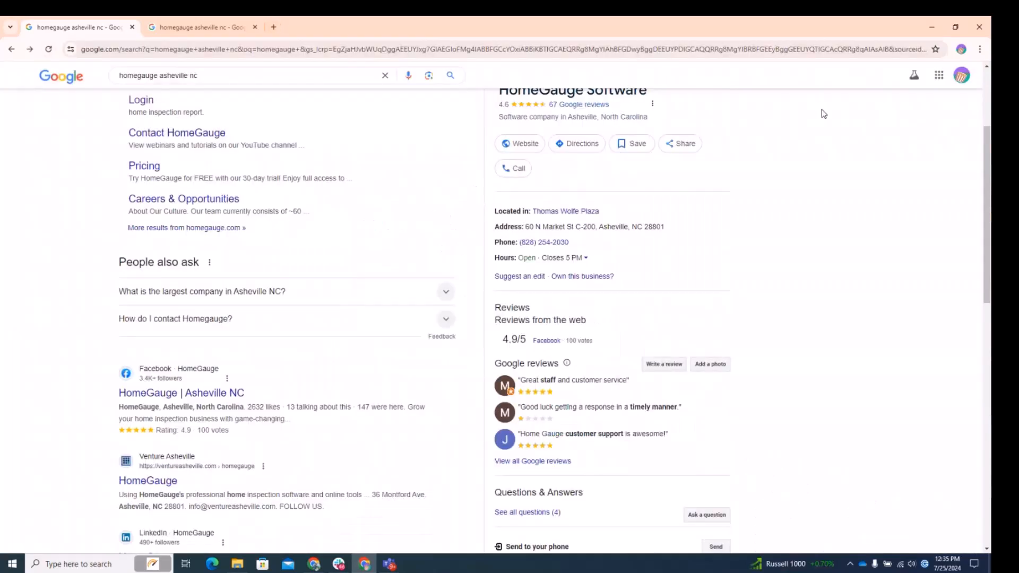
Examine the Google listing's review options and search tabs to find a direct review link.
{"action": "scroll", "coordinate": [828, 213], "scroll_direction": "up", "scroll_amount": 5}
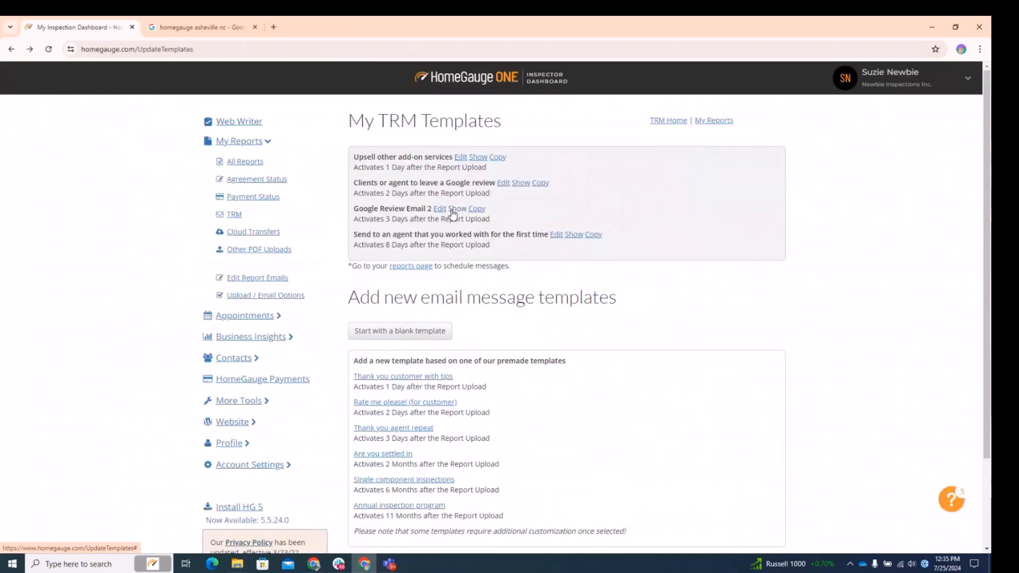
{"action": "left_click", "coordinate": [452, 209]}
{"action": "left_click_drag", "start_coordinate": [537, 377], "coordinate": [361, 372]}
{"action": "left_click", "coordinate": [489, 380]}
{"action": "right_click", "coordinate": [494, 381]}
{"action": "left_click", "coordinate": [531, 389]}
{"action": "left_click", "coordinate": [203, 30]}
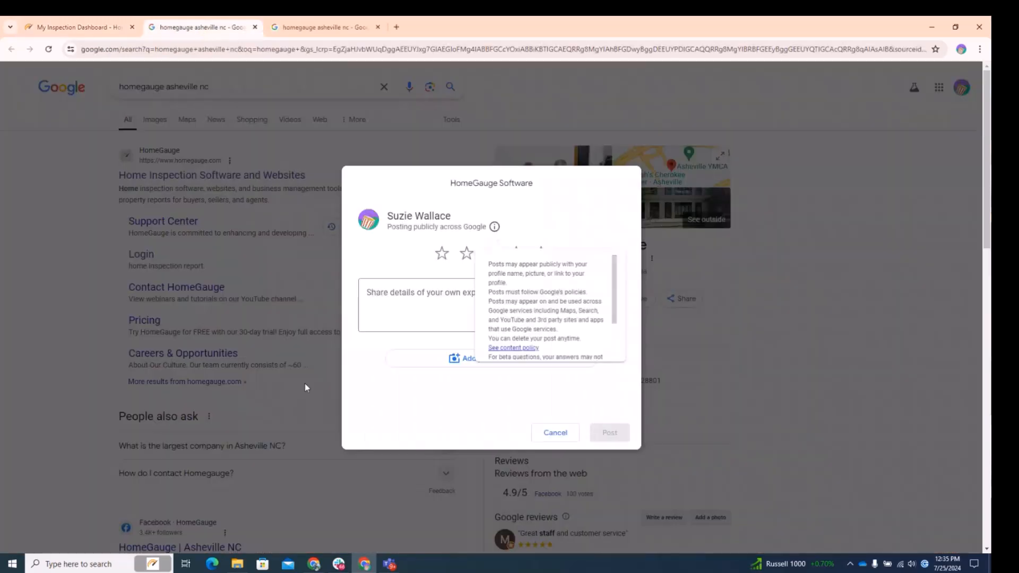
{"action": "left_click", "coordinate": [89, 28]}
{"action": "left_click", "coordinate": [310, 36]}
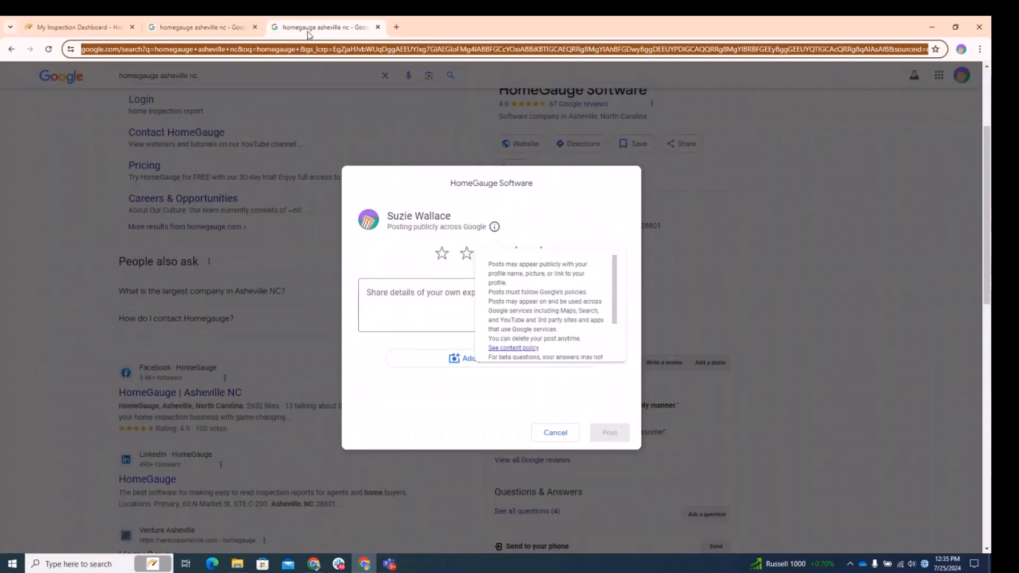
{"action": "left_click", "coordinate": [12, 53]}
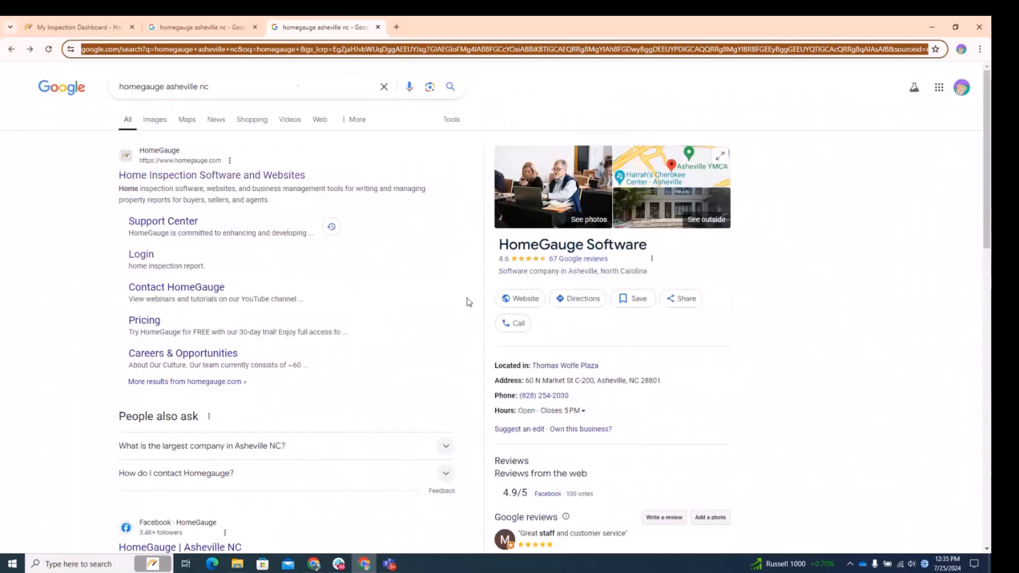
Reopen the Write a review dialog, select the page address, and cancel the dialog.
{"action": "left_click", "coordinate": [282, 85]}
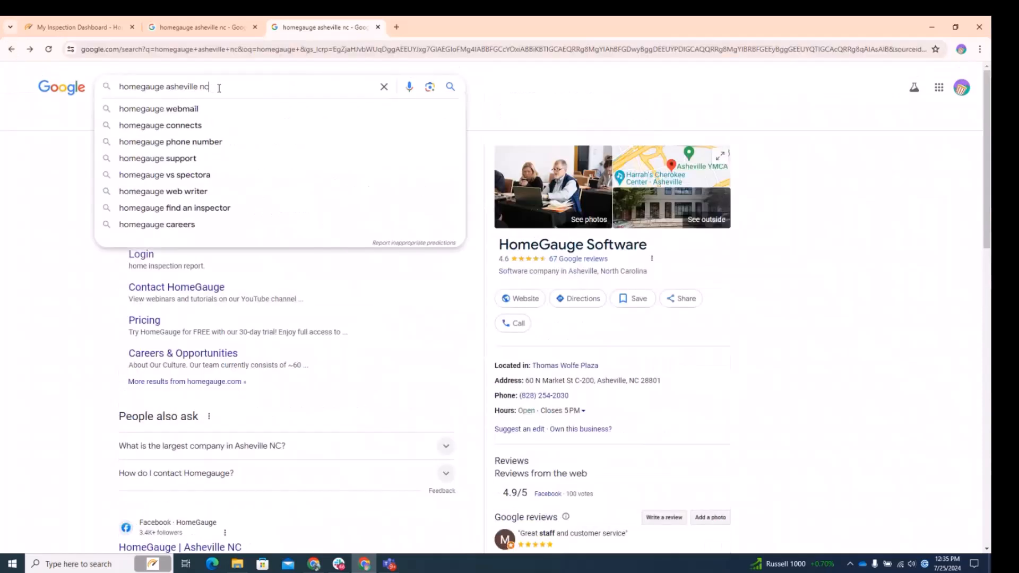
{"action": "left_click", "coordinate": [508, 87]}
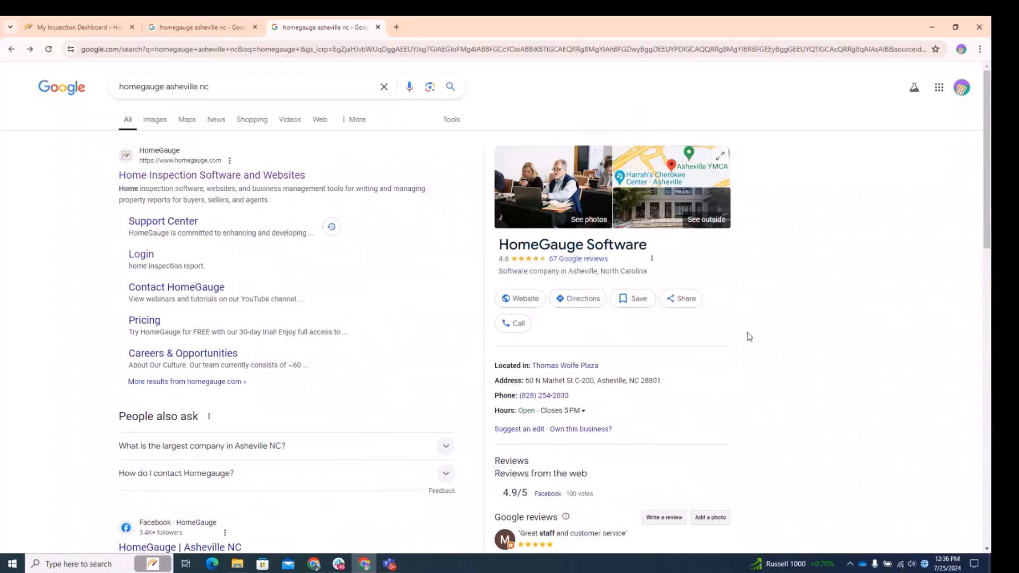
{"action": "scroll", "coordinate": [747, 333], "scroll_direction": "down", "scroll_amount": 4}
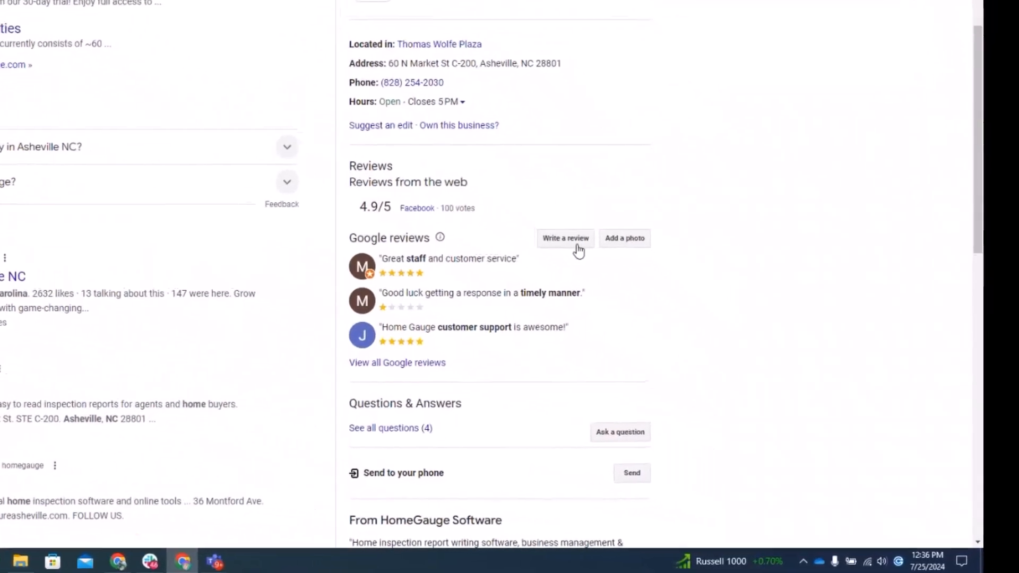
{"action": "left_click", "coordinate": [650, 302]}
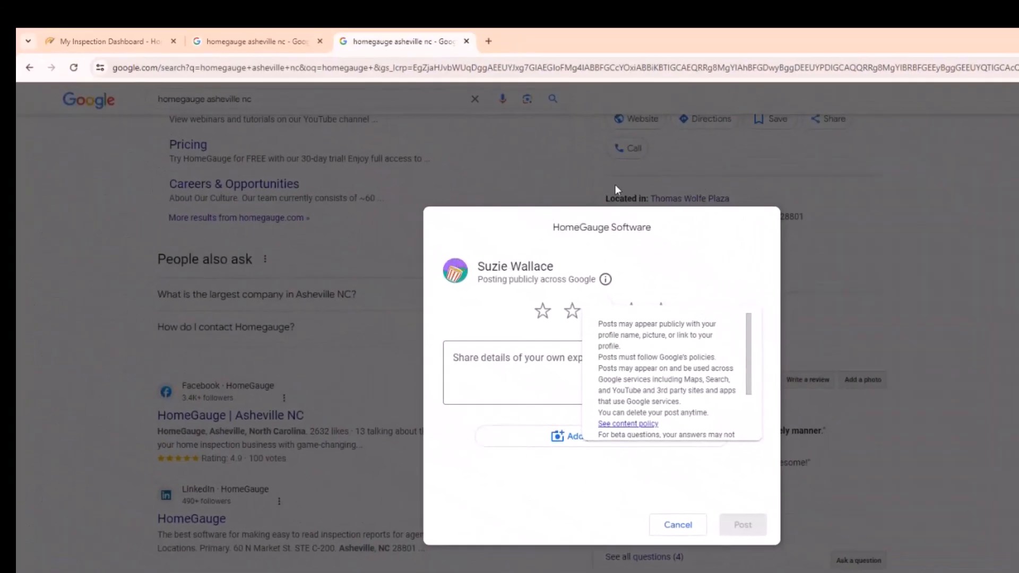
{"action": "left_click", "coordinate": [132, 70]}
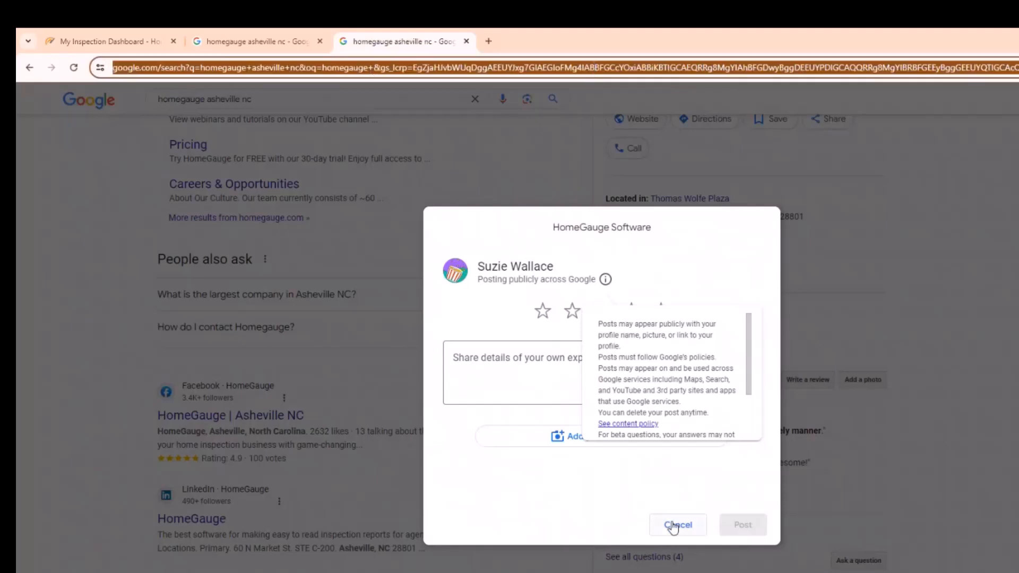
{"action": "left_click", "coordinate": [678, 525]}
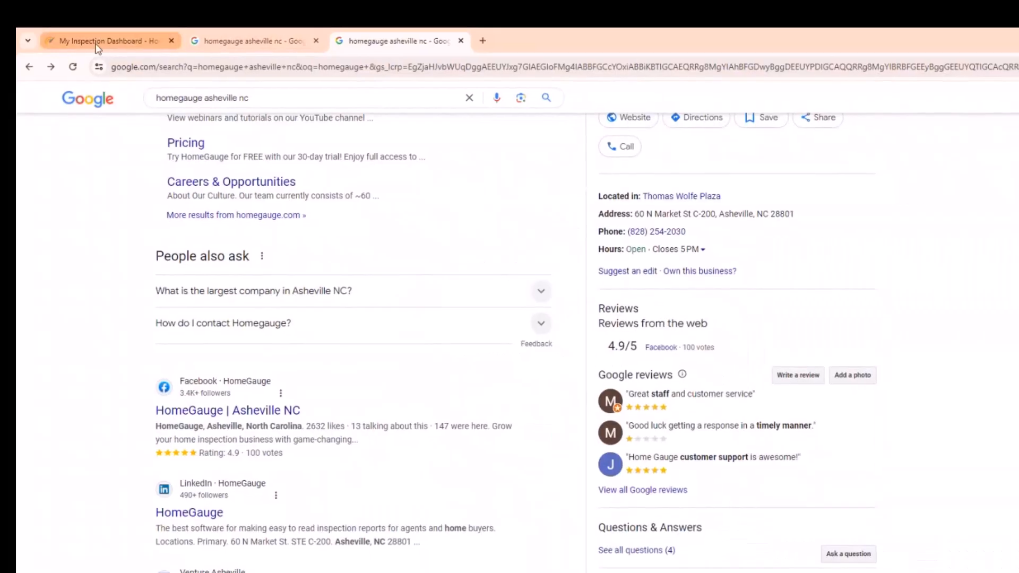
Return to the My TRM Templates list in the inspector dashboard.
{"action": "left_click", "coordinate": [97, 49]}
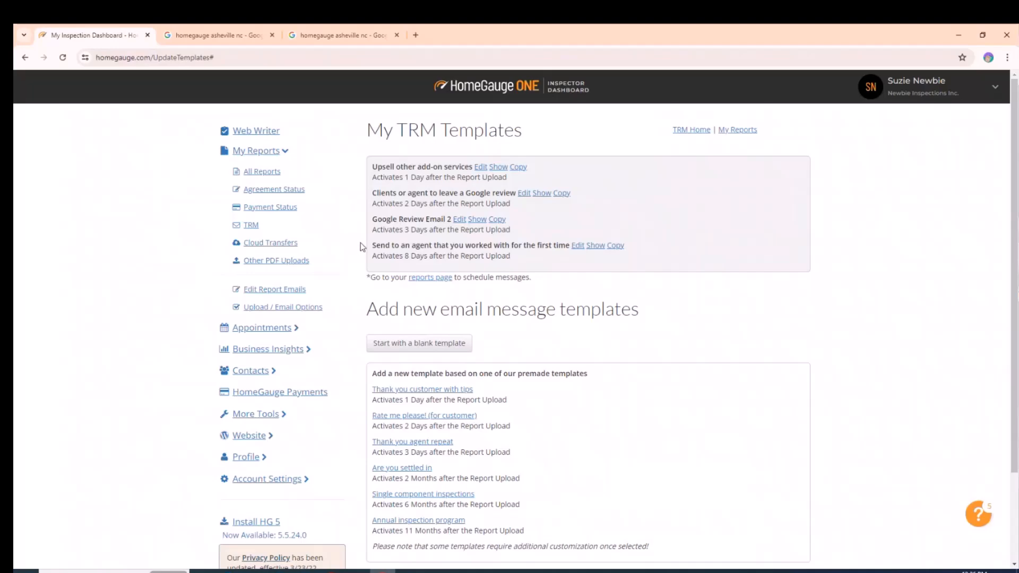
{"action": "scroll", "coordinate": [866, 398], "scroll_direction": "down", "scroll_amount": 3}
{"action": "scroll", "coordinate": [870, 398], "scroll_direction": "up", "scroll_amount": 3}
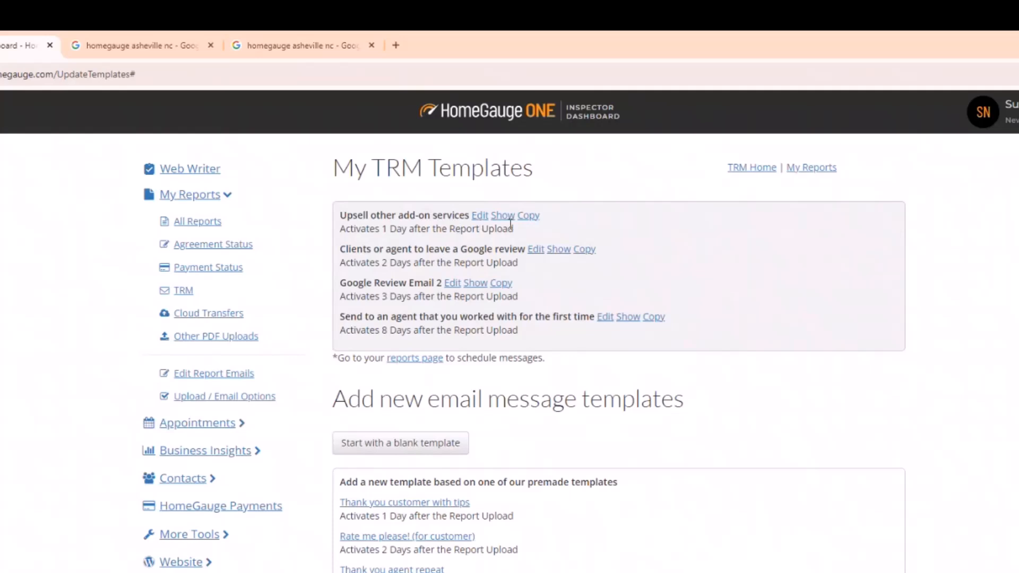
Open the Upsell other add-on services template for editing and examine its subject line.
{"action": "left_click", "coordinate": [479, 216]}
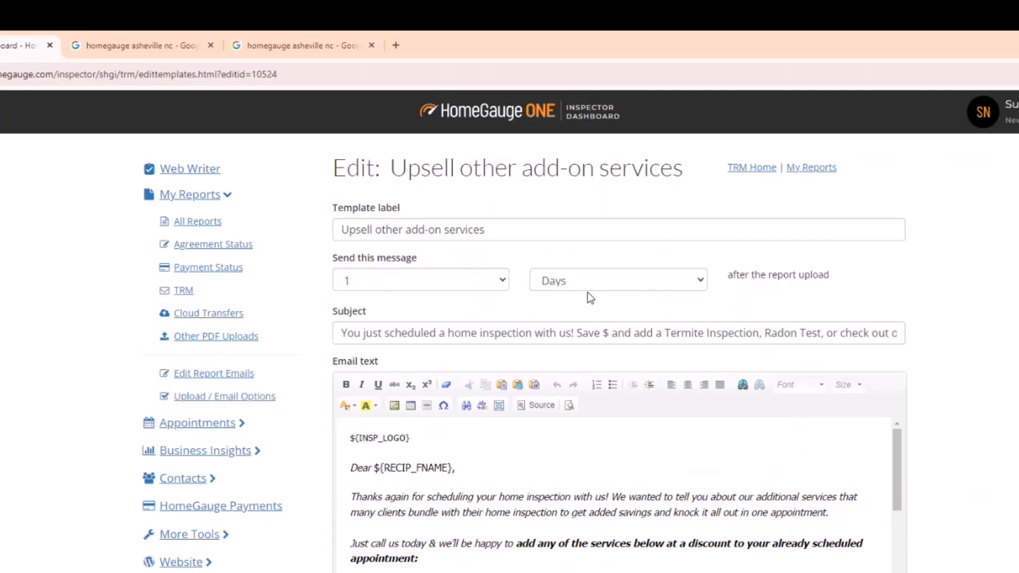
{"action": "left_click", "coordinate": [346, 333]}
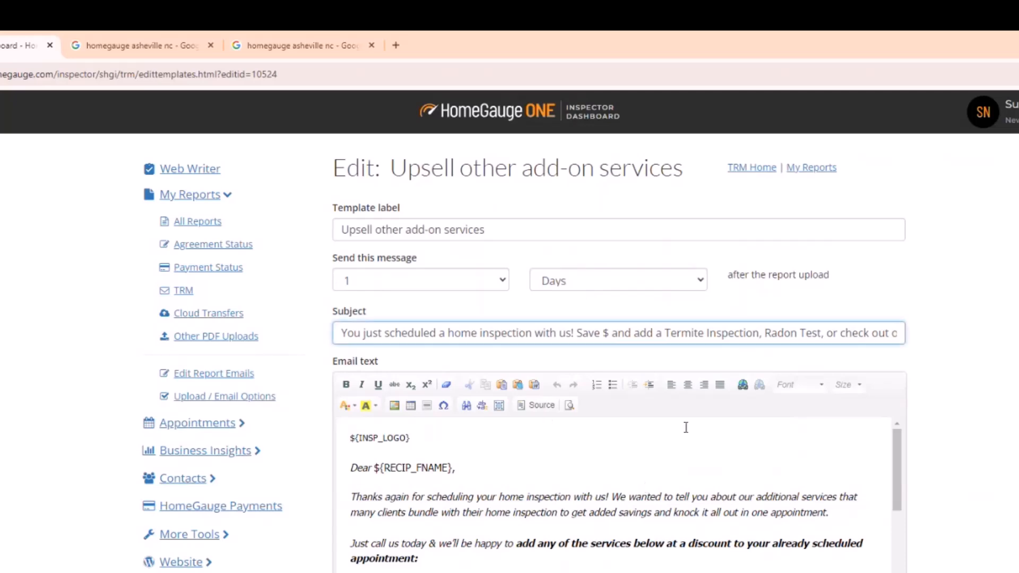
{"action": "left_click_drag", "start_coordinate": [341, 333], "coordinate": [542, 337]}
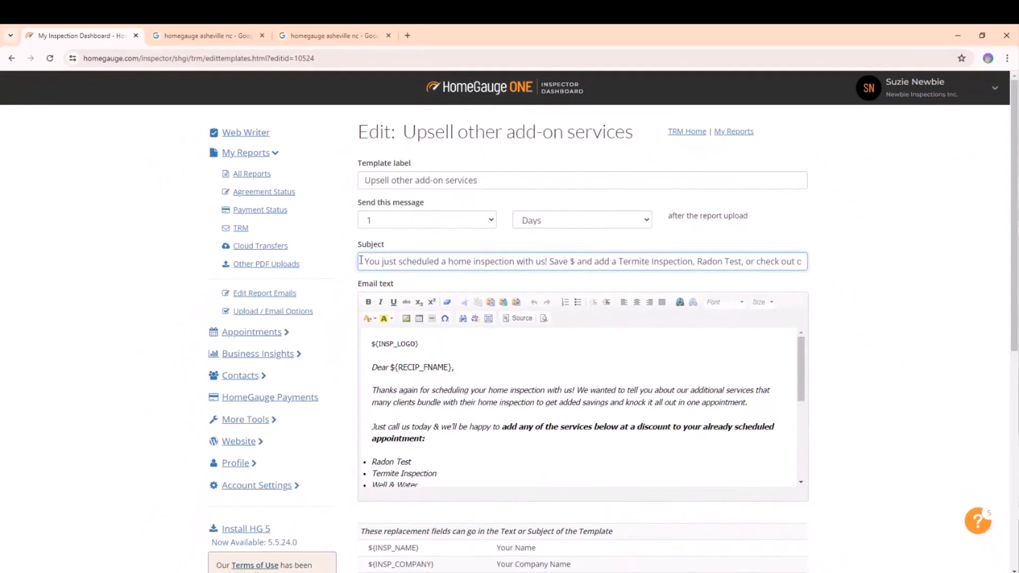
{"action": "left_click_drag", "start_coordinate": [522, 264], "coordinate": [524, 264]}
{"action": "left_click", "coordinate": [562, 261]}
{"action": "left_click_drag", "start_coordinate": [549, 261], "coordinate": [683, 261]}
{"action": "left_click", "coordinate": [683, 261]}
Scroll through the template's email text to review its wording and sign-off.
{"action": "scroll", "coordinate": [494, 379], "scroll_direction": "down", "scroll_amount": 2}
{"action": "scroll", "coordinate": [494, 379], "scroll_direction": "up", "scroll_amount": 2}
{"action": "scroll", "coordinate": [887, 382], "scroll_direction": "down", "scroll_amount": 2}
{"action": "left_click_drag", "start_coordinate": [374, 287], "coordinate": [605, 284]}
{"action": "left_click_drag", "start_coordinate": [523, 285], "coordinate": [528, 285]}
{"action": "left_click", "coordinate": [563, 295]}
{"action": "left_click", "coordinate": [685, 326]}
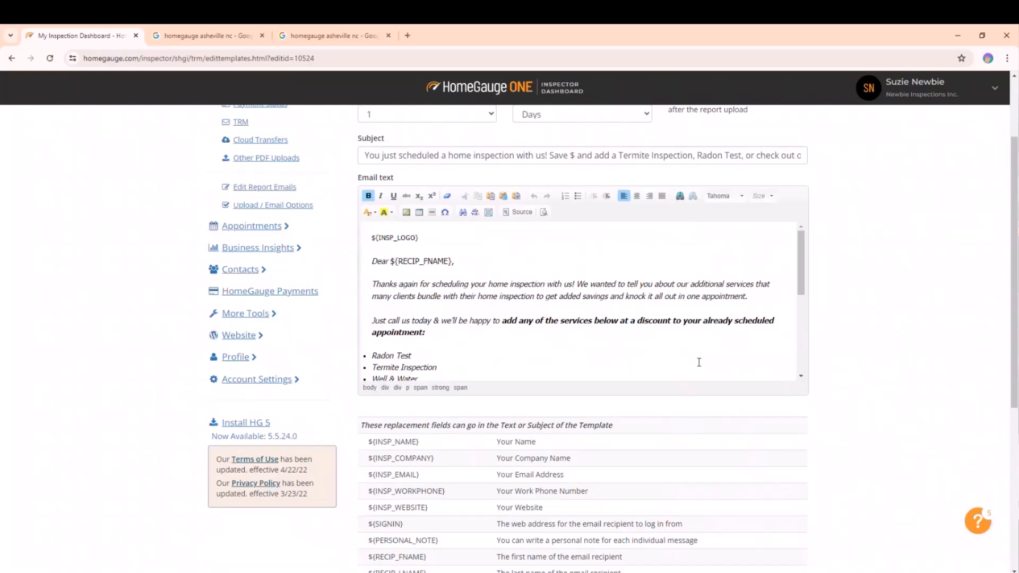
{"action": "scroll", "coordinate": [699, 362], "scroll_direction": "down", "scroll_amount": 2}
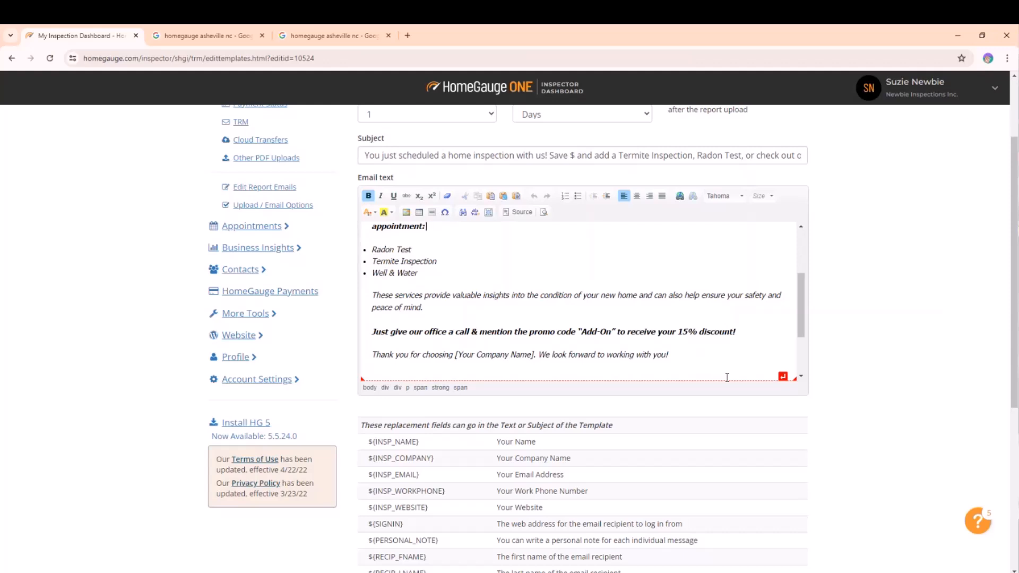
{"action": "scroll", "coordinate": [728, 377], "scroll_direction": "down", "scroll_amount": 1}
{"action": "scroll", "coordinate": [793, 282], "scroll_direction": "up", "scroll_amount": 3}
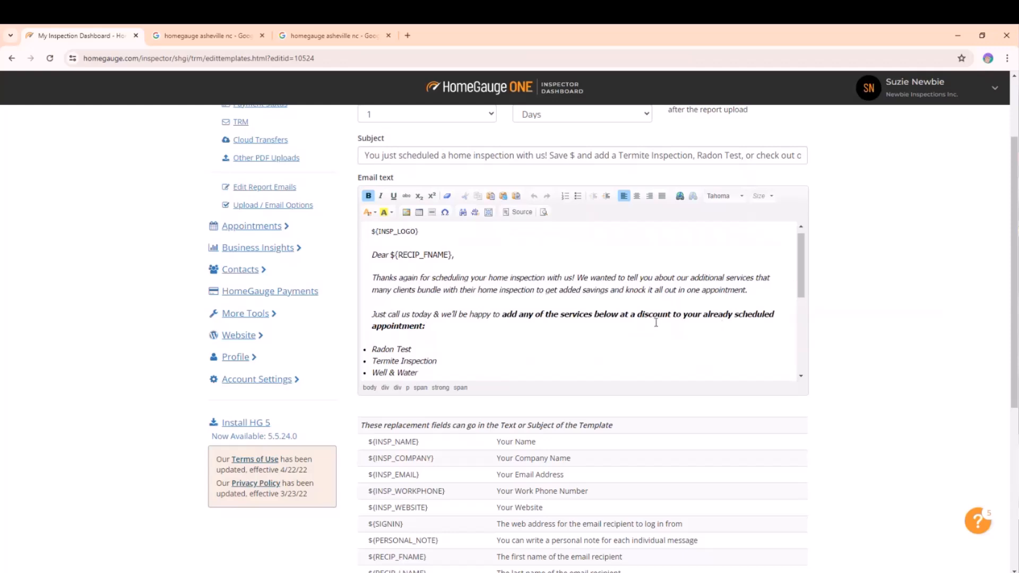
{"action": "scroll", "coordinate": [637, 316], "scroll_direction": "down", "scroll_amount": 4}
{"action": "scroll", "coordinate": [595, 302], "scroll_direction": "up", "scroll_amount": 1}
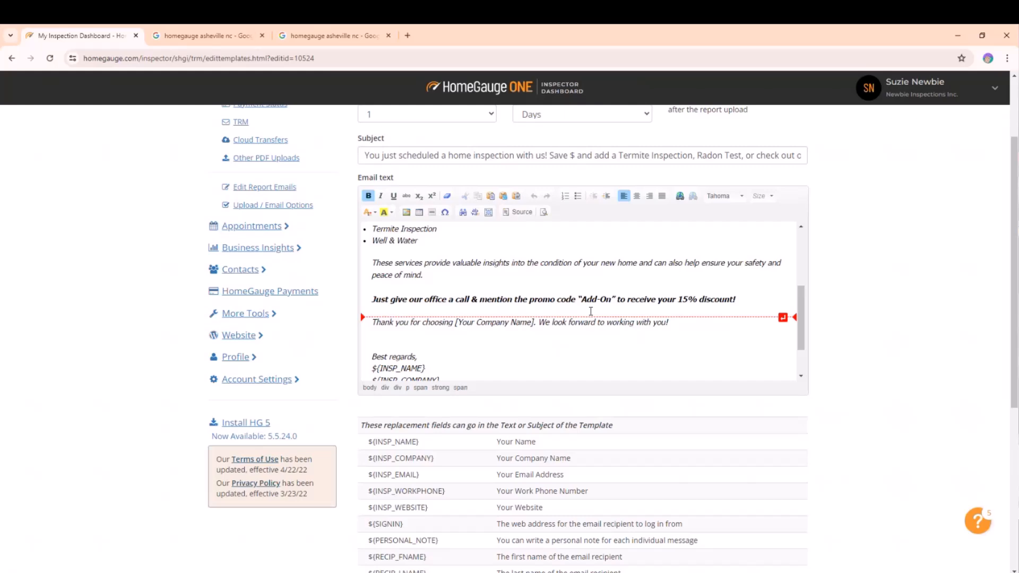
{"action": "scroll", "coordinate": [878, 355], "scroll_direction": "up", "scroll_amount": 3}
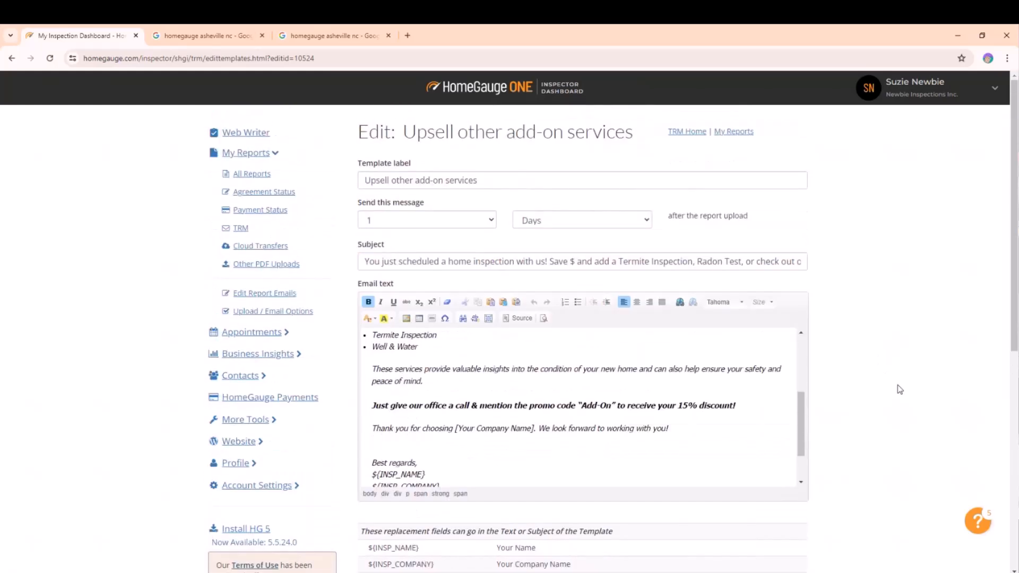
{"action": "scroll", "coordinate": [543, 484], "scroll_direction": "up", "scroll_amount": 3}
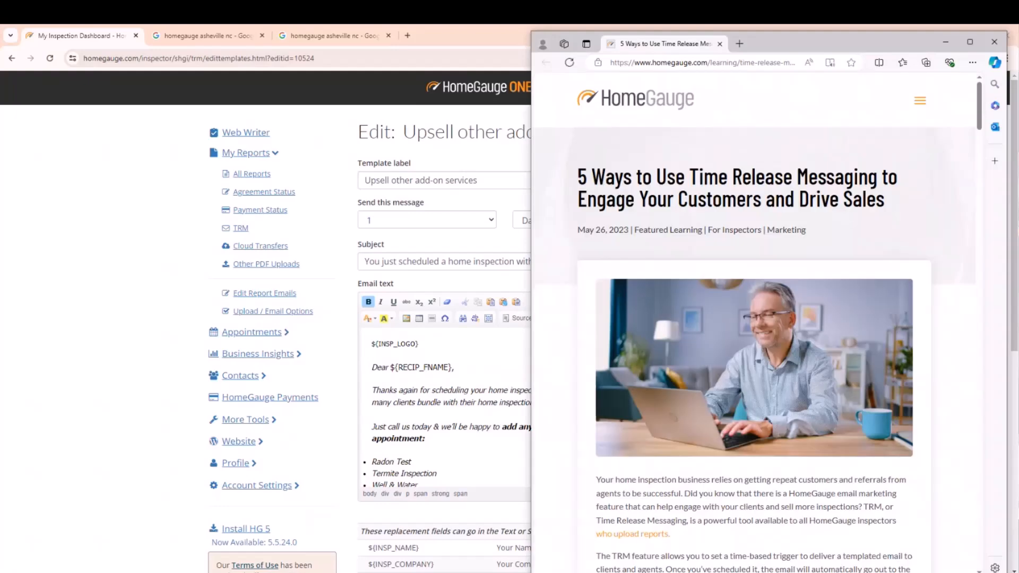
In the Time Release Messaging article, scroll to the upsell example email and select its text.
{"action": "scroll", "coordinate": [847, 365], "scroll_direction": "down", "scroll_amount": 4}
{"action": "scroll", "coordinate": [837, 380], "scroll_direction": "down", "scroll_amount": 12}
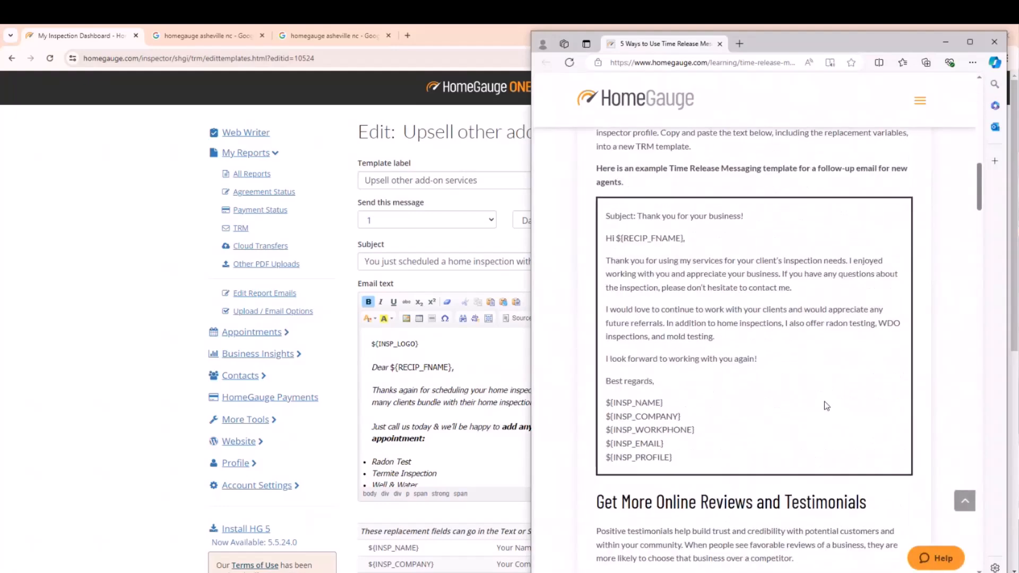
{"action": "scroll", "coordinate": [825, 406], "scroll_direction": "down", "scroll_amount": 15}
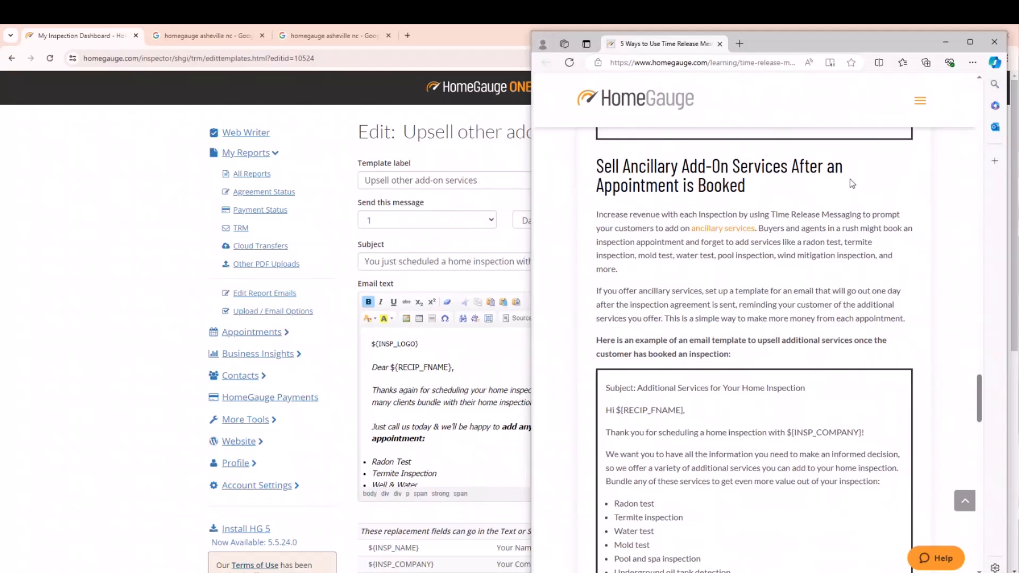
{"action": "scroll", "coordinate": [763, 215], "scroll_direction": "down", "scroll_amount": 4}
{"action": "left_click_drag", "start_coordinate": [674, 545], "coordinate": [605, 175]}
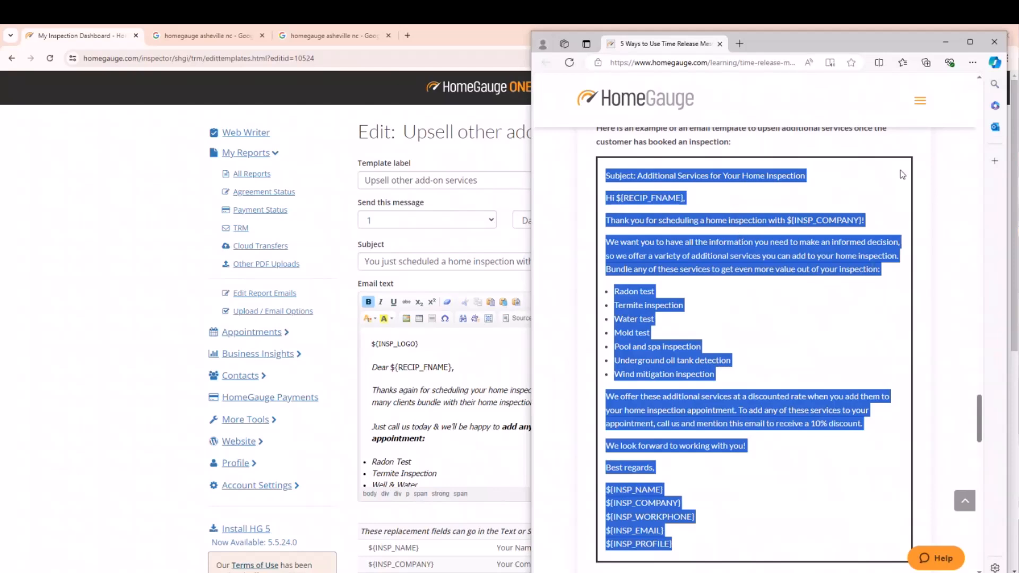
{"action": "left_click", "coordinate": [363, 131]}
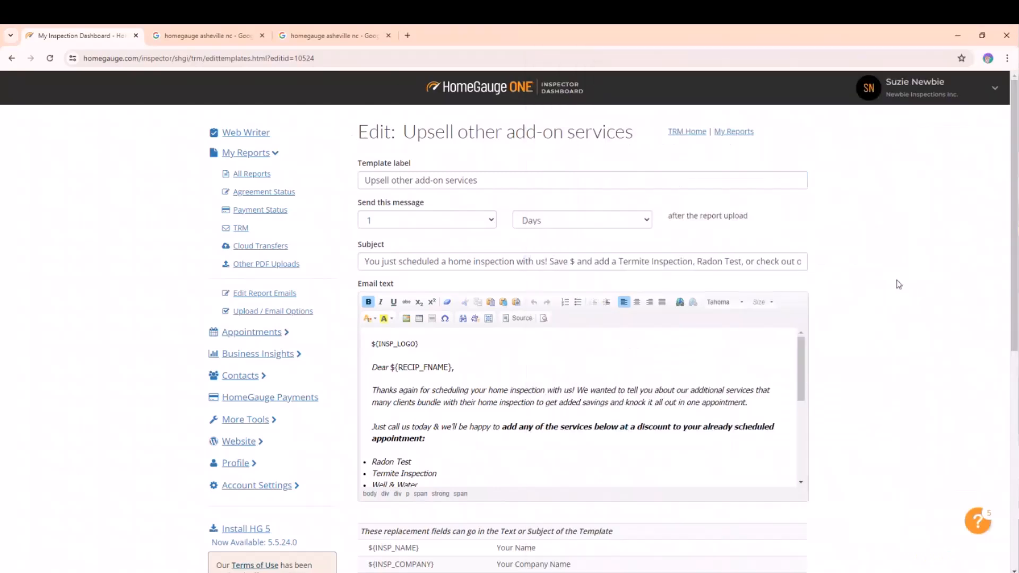
Save the Upsell other add-on services template and return to the templates list.
{"action": "scroll", "coordinate": [899, 284], "scroll_direction": "down", "scroll_amount": 8}
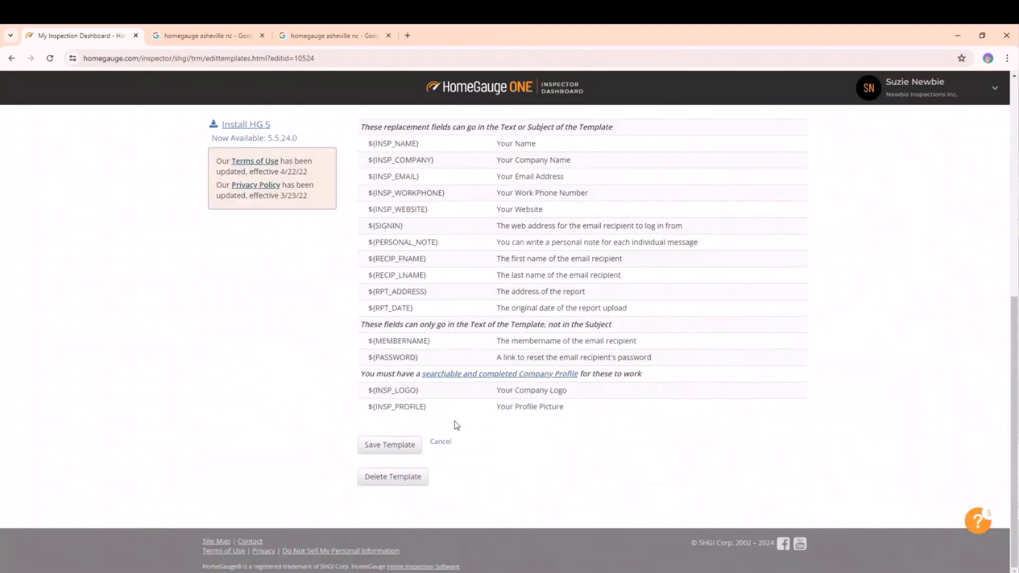
{"action": "left_click", "coordinate": [414, 450]}
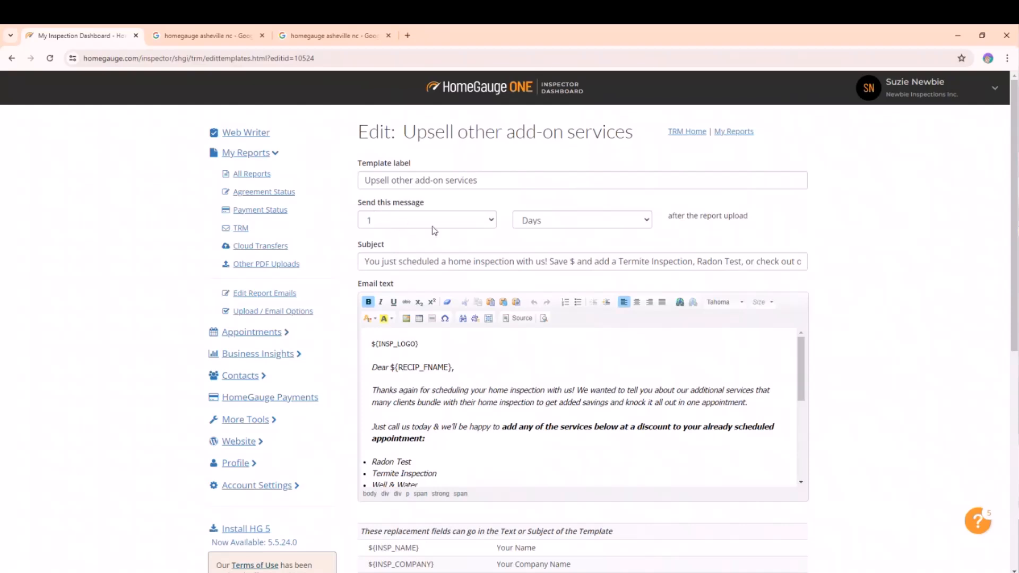
{"action": "scroll", "coordinate": [917, 313], "scroll_direction": "down", "scroll_amount": 8}
{"action": "scroll", "coordinate": [917, 320], "scroll_direction": "up", "scroll_amount": 8}
{"action": "scroll", "coordinate": [770, 462], "scroll_direction": "down", "scroll_amount": 5}
{"action": "scroll", "coordinate": [889, 420], "scroll_direction": "down", "scroll_amount": 5}
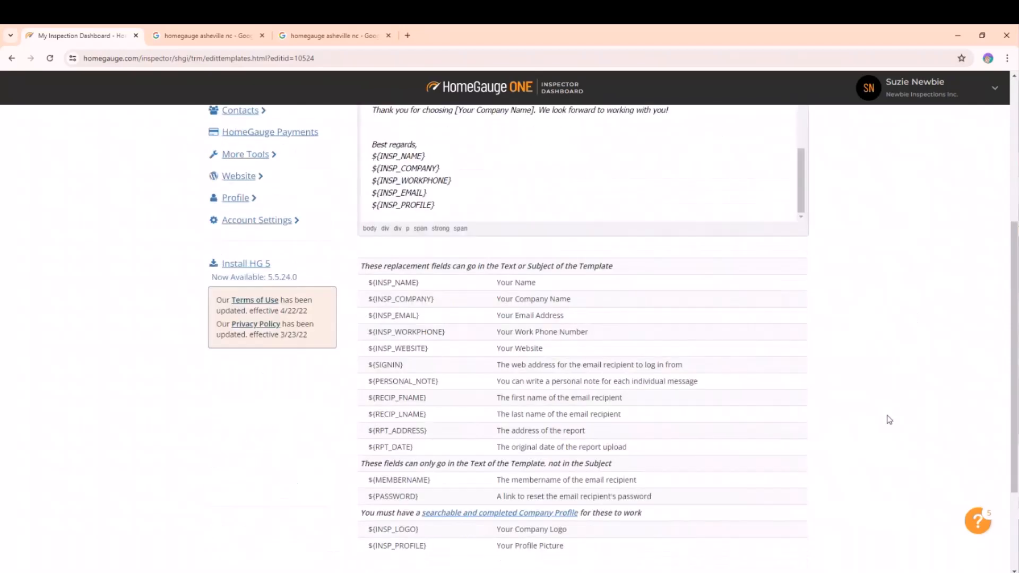
{"action": "scroll", "coordinate": [889, 419], "scroll_direction": "down", "scroll_amount": 3}
{"action": "left_click", "coordinate": [389, 446]}
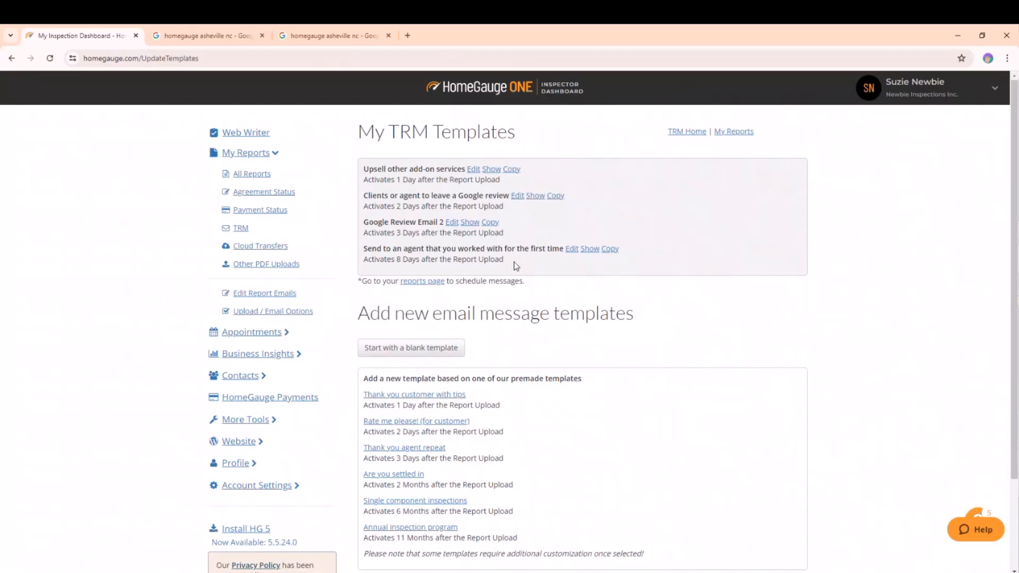
Preview the Send to an agent template and inspect its Schedule Online Today! link.
{"action": "left_click", "coordinate": [587, 249]}
{"action": "scroll", "coordinate": [663, 410], "scroll_direction": "down", "scroll_amount": 3}
{"action": "scroll", "coordinate": [663, 410], "scroll_direction": "up", "scroll_amount": 1}
{"action": "scroll", "coordinate": [663, 410], "scroll_direction": "up", "scroll_amount": 2}
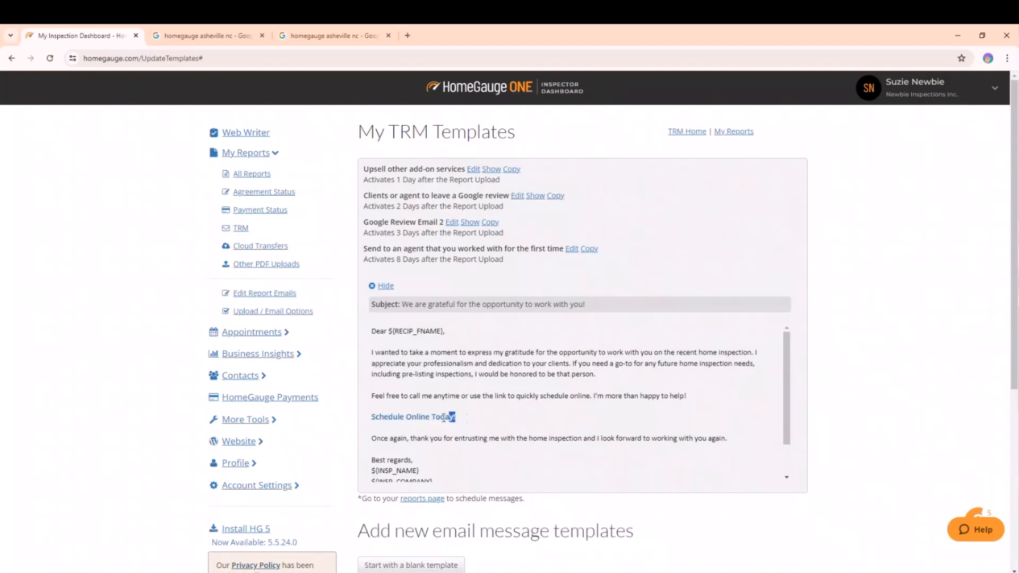
{"action": "left_click_drag", "start_coordinate": [469, 419], "coordinate": [373, 421]}
{"action": "left_click", "coordinate": [504, 422]}
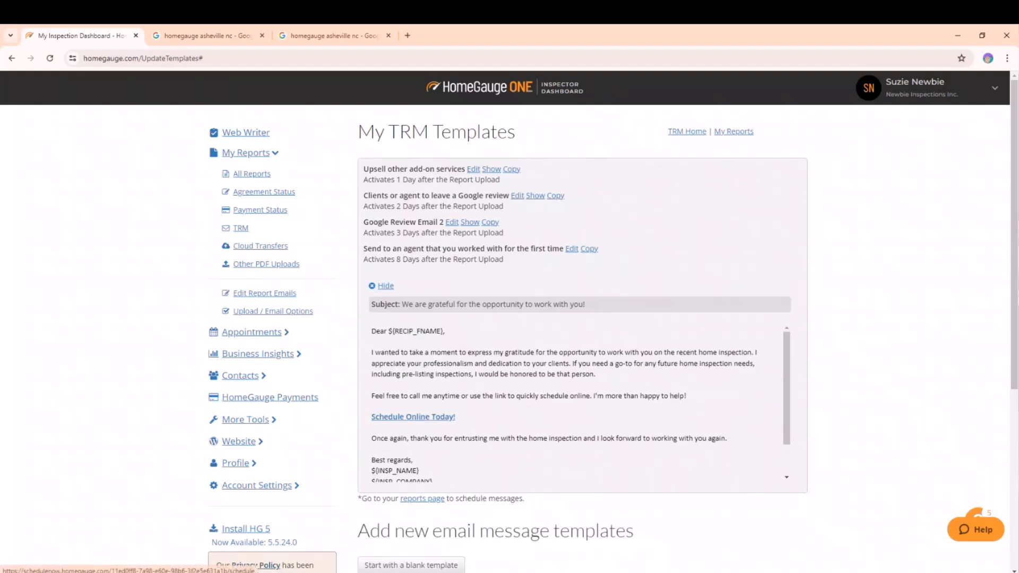
Open the Send to an agent template for editing and open Profile Contact Info in a new tab.
{"action": "left_click", "coordinate": [570, 253]}
{"action": "scroll", "coordinate": [785, 447], "scroll_direction": "down", "scroll_amount": 1}
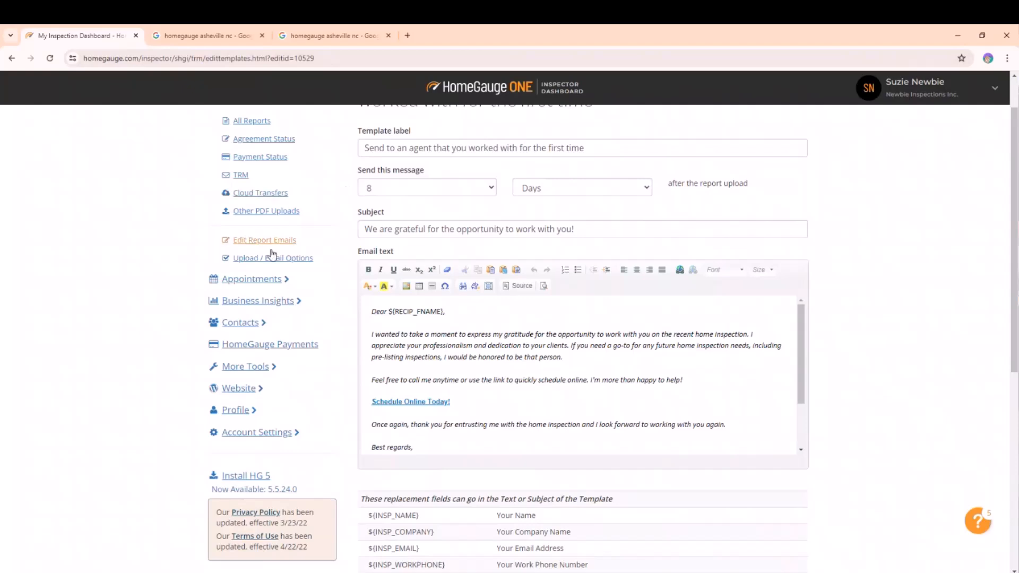
{"action": "left_click", "coordinate": [234, 410]}
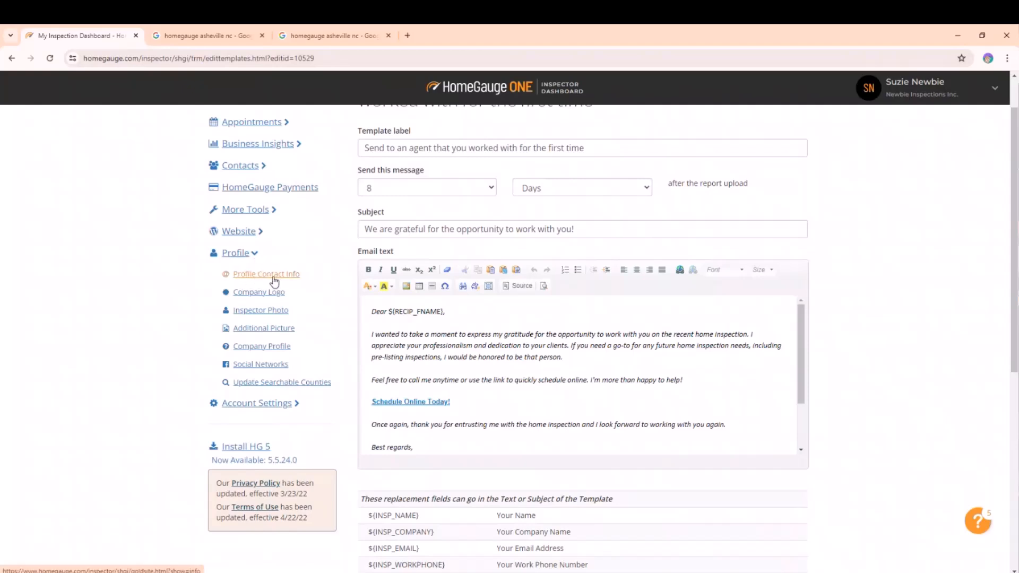
{"action": "right_click", "coordinate": [253, 275]}
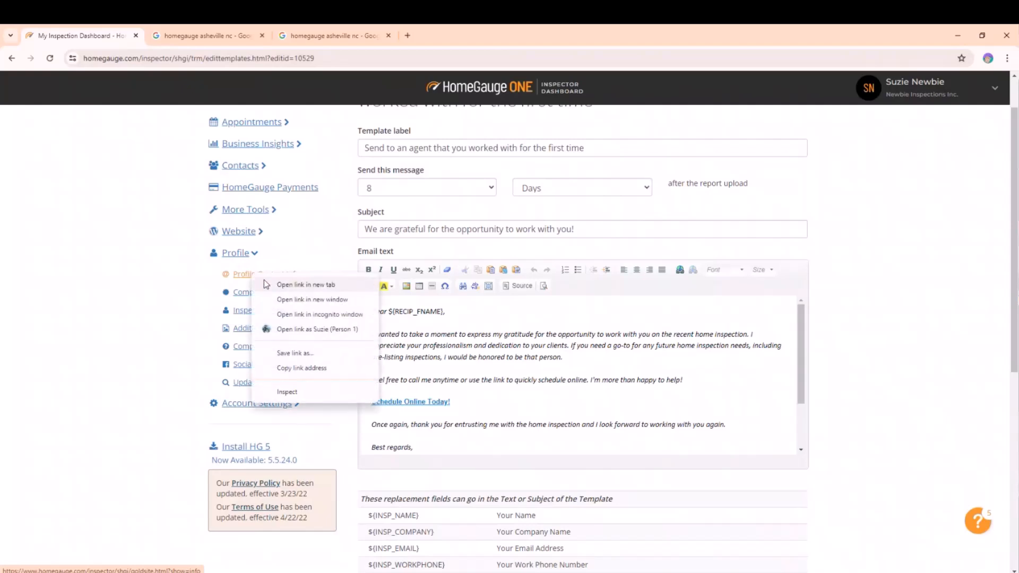
{"action": "left_click", "coordinate": [289, 286]}
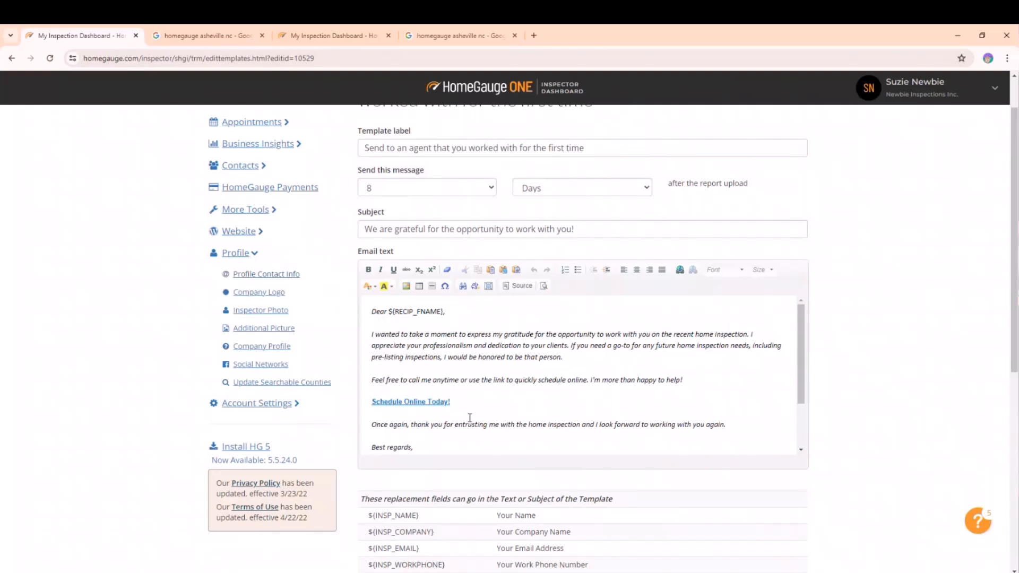
Remove the hyperlink from the Schedule Online Today! text in the email body.
{"action": "left_click_drag", "start_coordinate": [450, 402], "coordinate": [372, 402]}
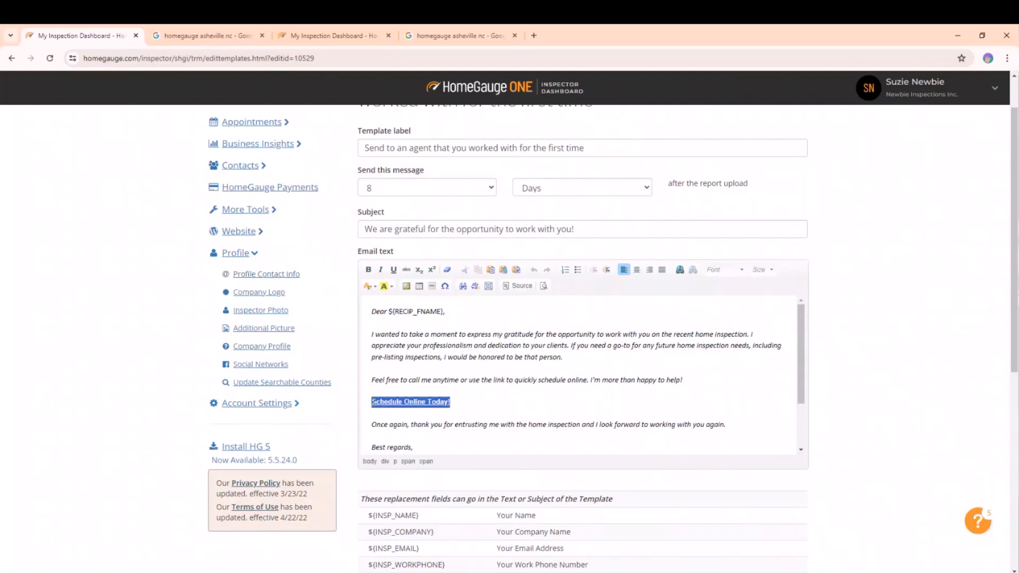
{"action": "left_click", "coordinate": [694, 270]}
{"action": "left_click", "coordinate": [528, 398]}
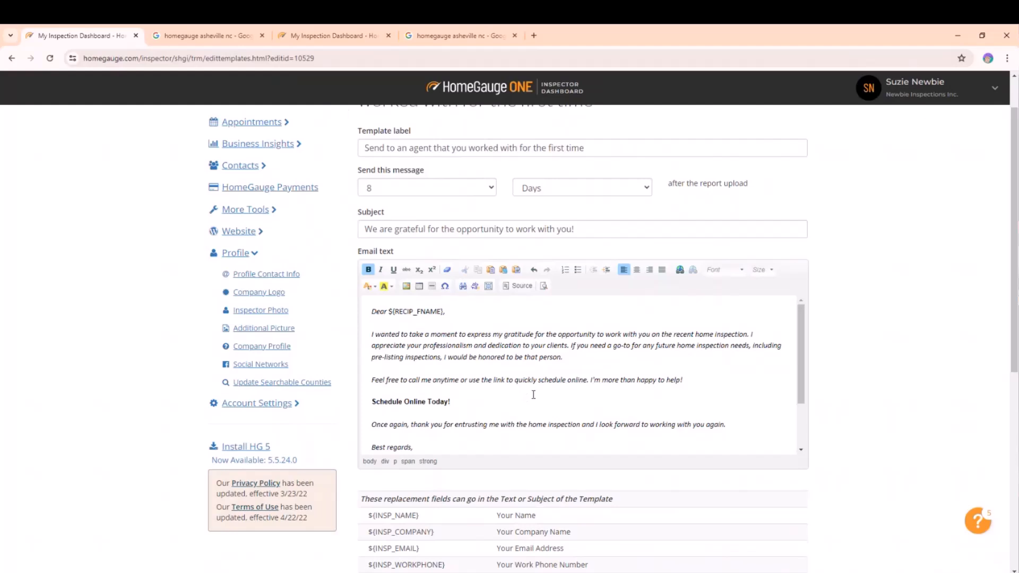
Open the public company profile page from the Company Profile settings in a new tab.
{"action": "left_click", "coordinate": [326, 36]}
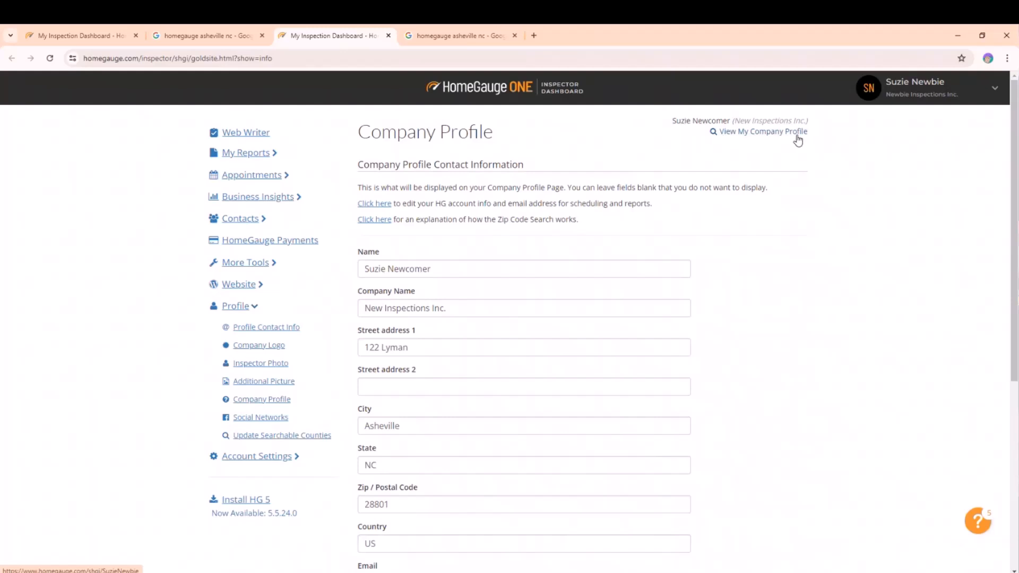
{"action": "right_click", "coordinate": [739, 138]}
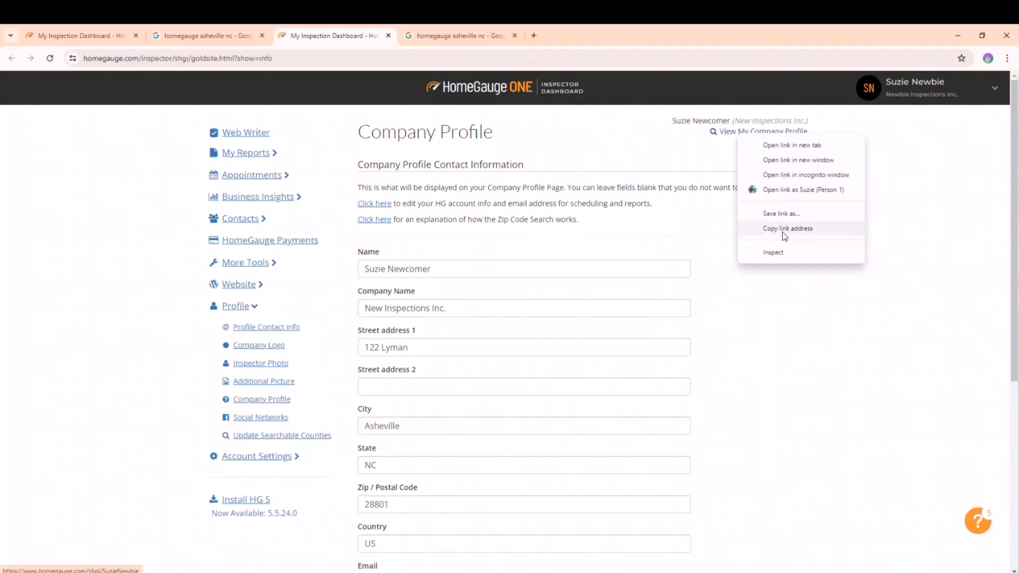
{"action": "left_click", "coordinate": [700, 179]}
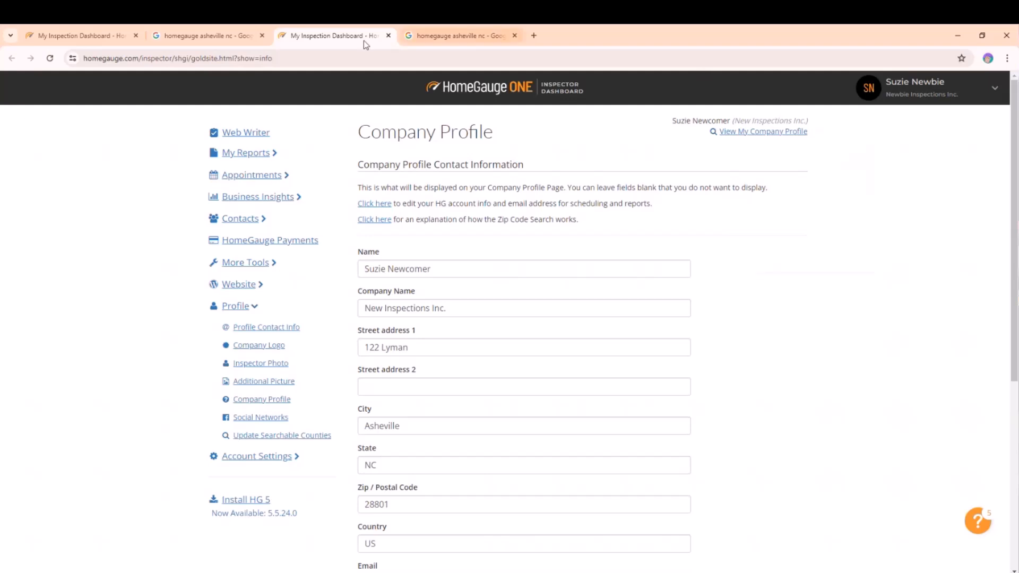
{"action": "right_click", "coordinate": [749, 133]}
{"action": "left_click", "coordinate": [785, 146]}
{"action": "left_click", "coordinate": [450, 38]}
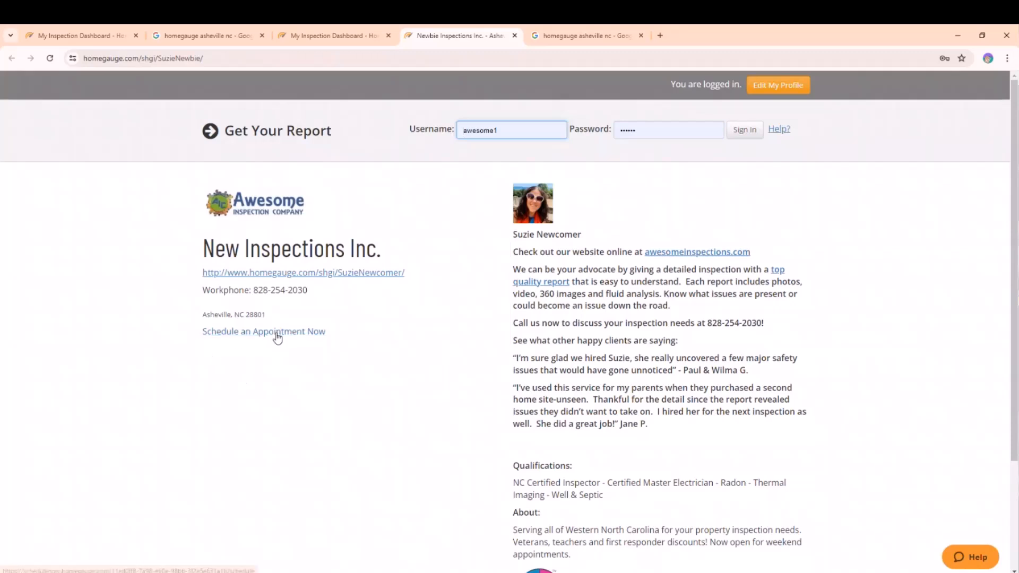
Copy the link address of Schedule an Appointment Now on the company profile page.
{"action": "left_click", "coordinate": [234, 343]}
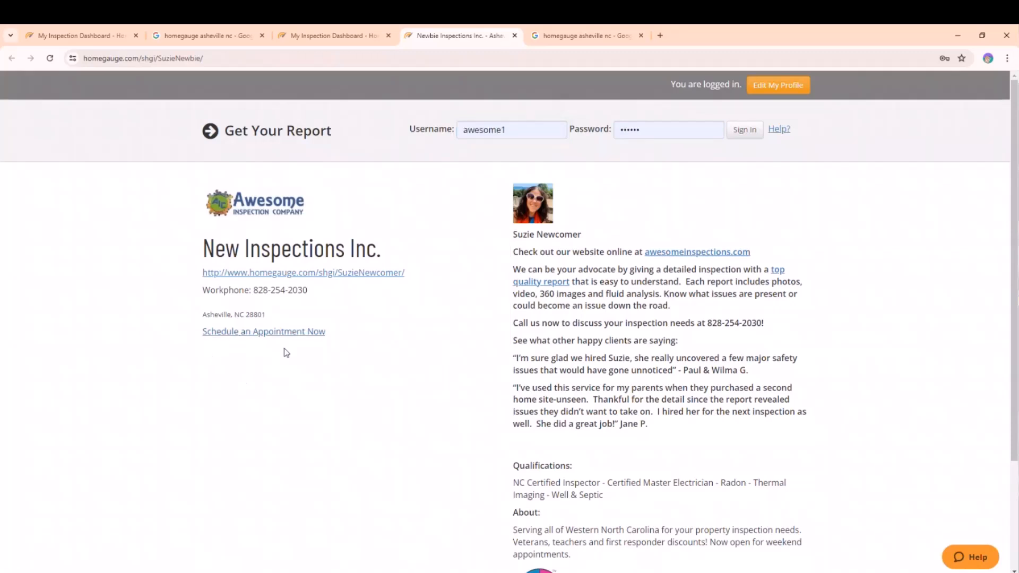
{"action": "right_click", "coordinate": [225, 339]}
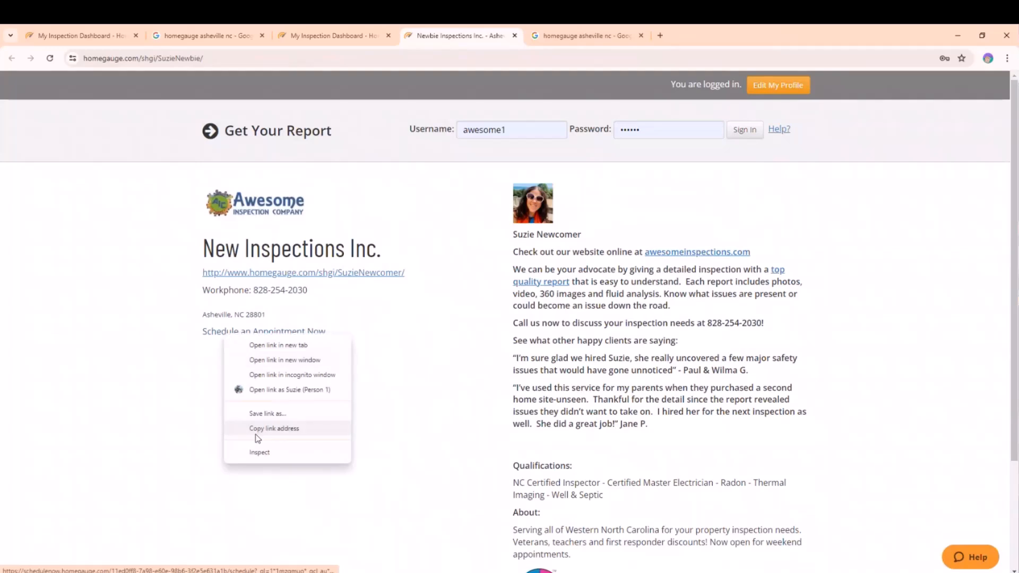
{"action": "left_click", "coordinate": [286, 435]}
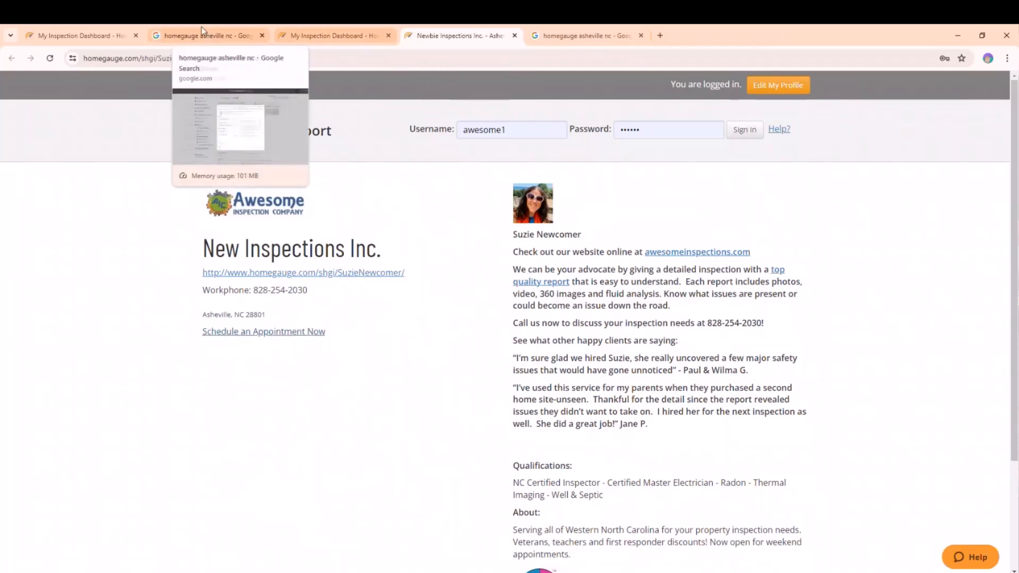
Link the Schedule Online Today! text in the agent template to the copied scheduling URL and save the template.
{"action": "left_click", "coordinate": [94, 34]}
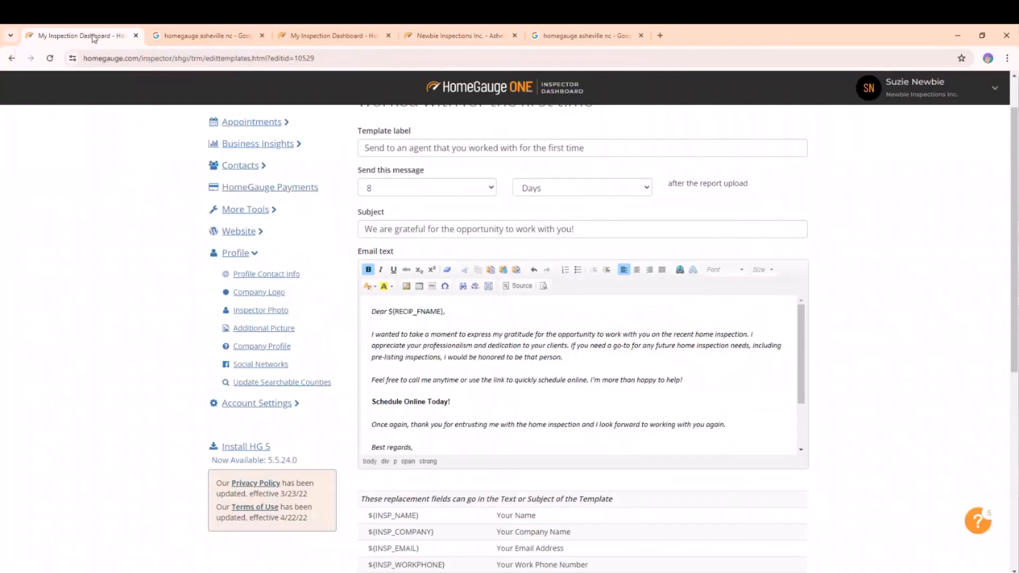
{"action": "left_click", "coordinate": [476, 398]}
{"action": "key", "text": "ctrl+shift+Left"}
{"action": "key", "text": "ctrl+shift+Left"}
{"action": "key", "text": "ctrl+shift+Left"}
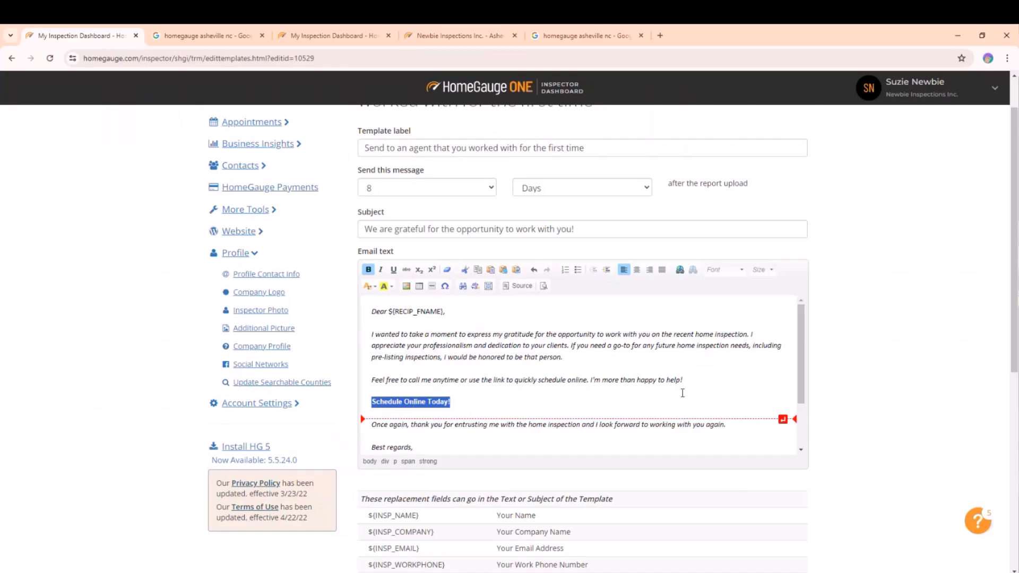
{"action": "left_click", "coordinate": [680, 269]}
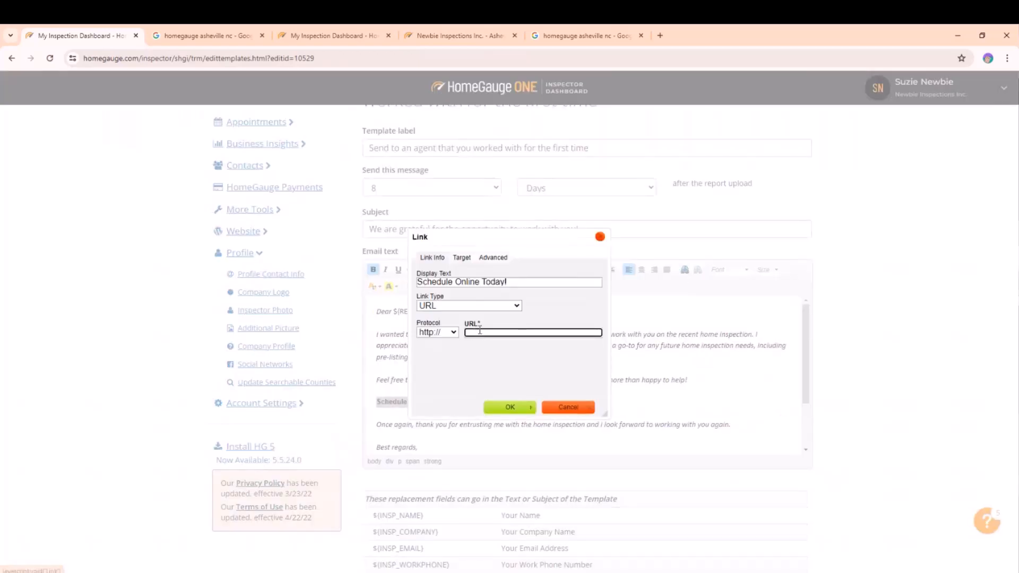
{"action": "key", "text": "ctrl+v"}
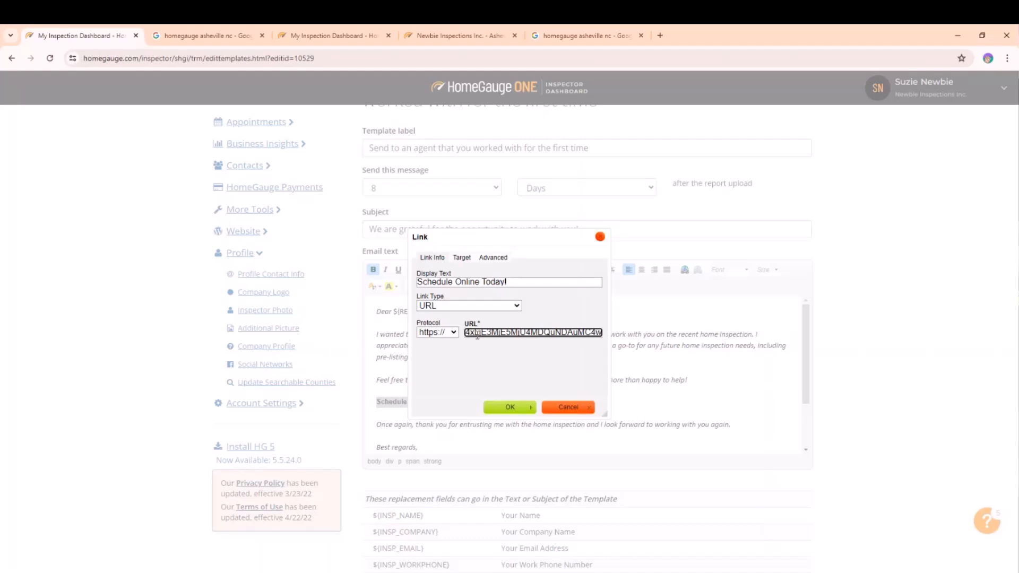
{"action": "left_click", "coordinate": [509, 408]}
{"action": "scroll", "coordinate": [597, 400], "scroll_direction": "down", "scroll_amount": 3}
{"action": "scroll", "coordinate": [596, 400], "scroll_direction": "up", "scroll_amount": 3}
{"action": "scroll", "coordinate": [921, 407], "scroll_direction": "down", "scroll_amount": 7}
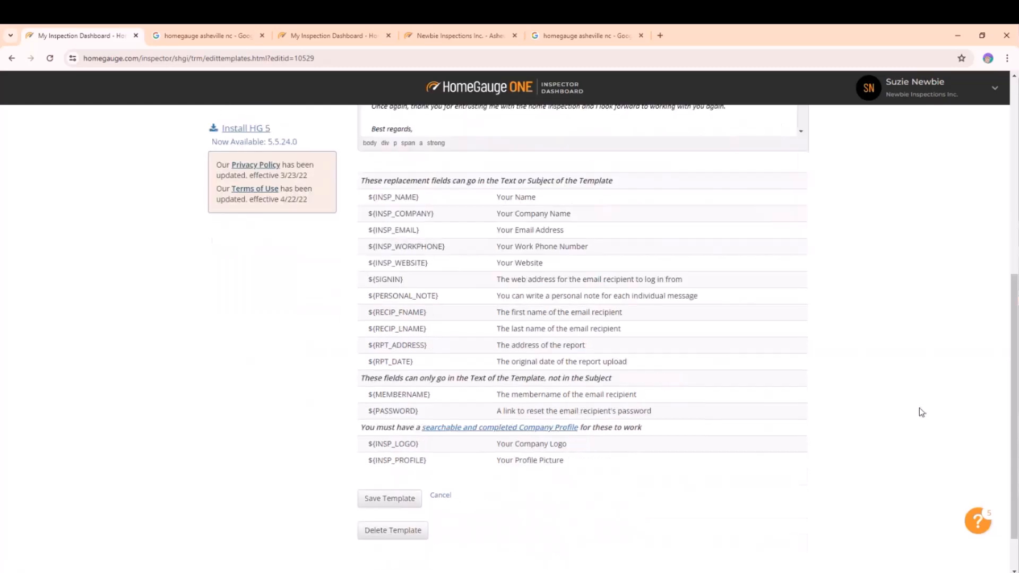
{"action": "left_click", "coordinate": [376, 452]}
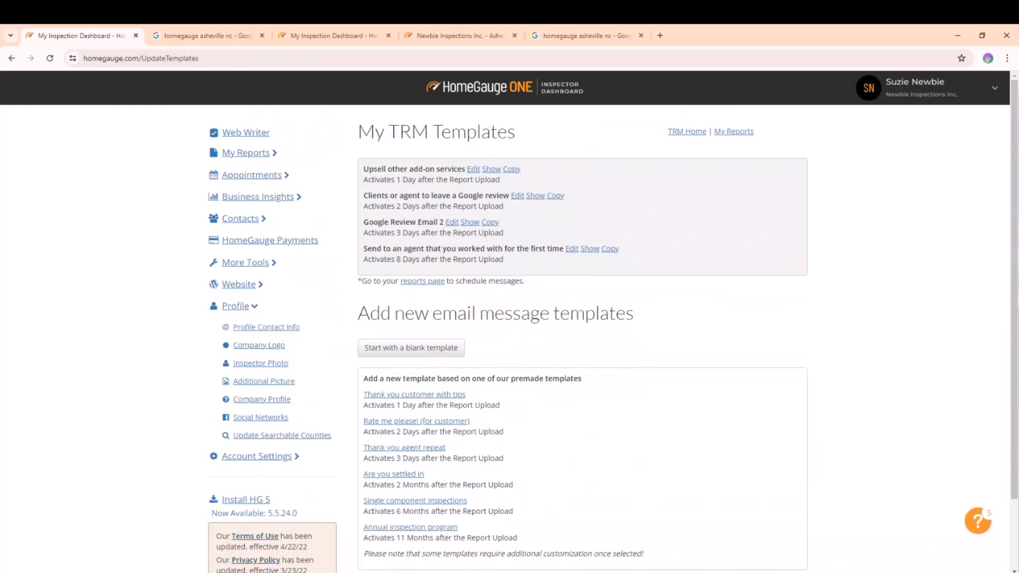
Preview the Send to an agent template and test its Schedule Online Today! link in an incognito window.
{"action": "left_click", "coordinate": [590, 250]}
{"action": "scroll", "coordinate": [433, 357], "scroll_direction": "down", "scroll_amount": 1}
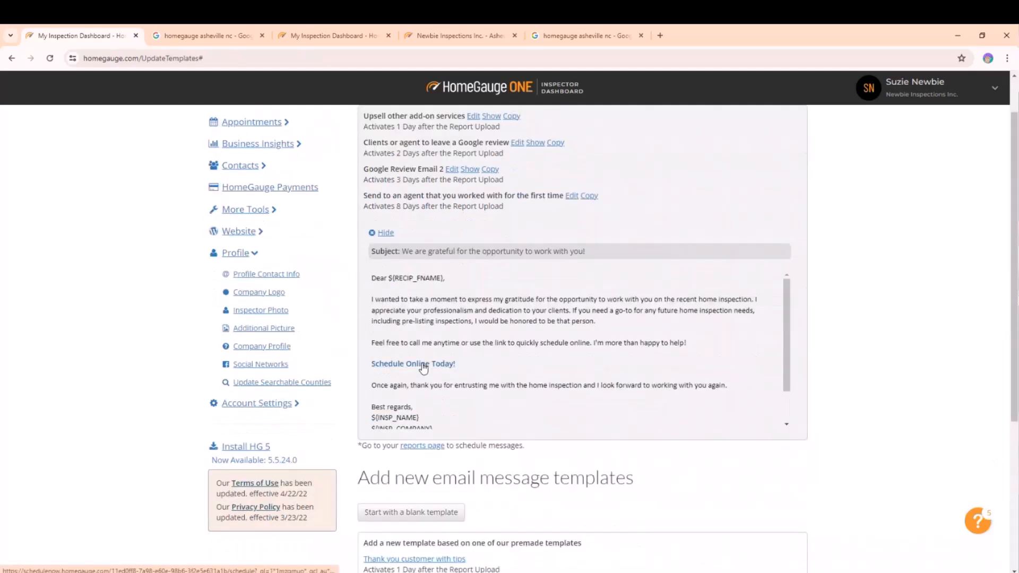
{"action": "right_click", "coordinate": [421, 365]}
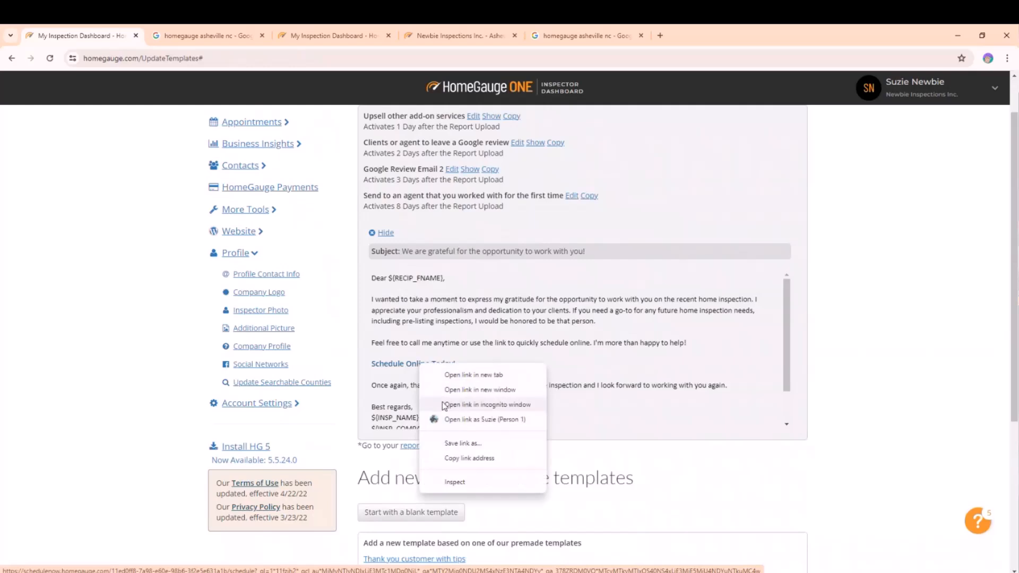
{"action": "left_click", "coordinate": [487, 405]}
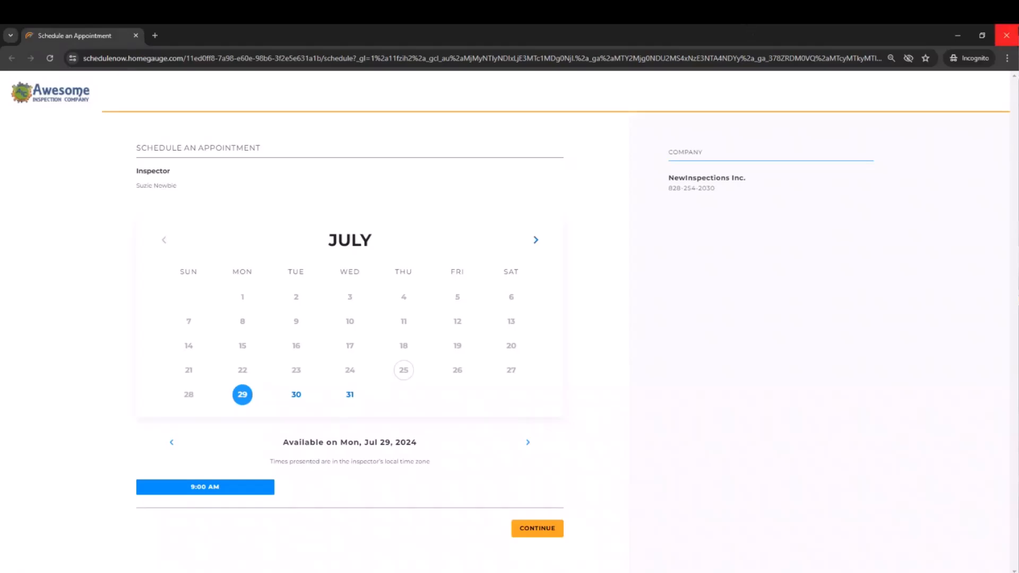
{"action": "left_click", "coordinate": [1007, 35]}
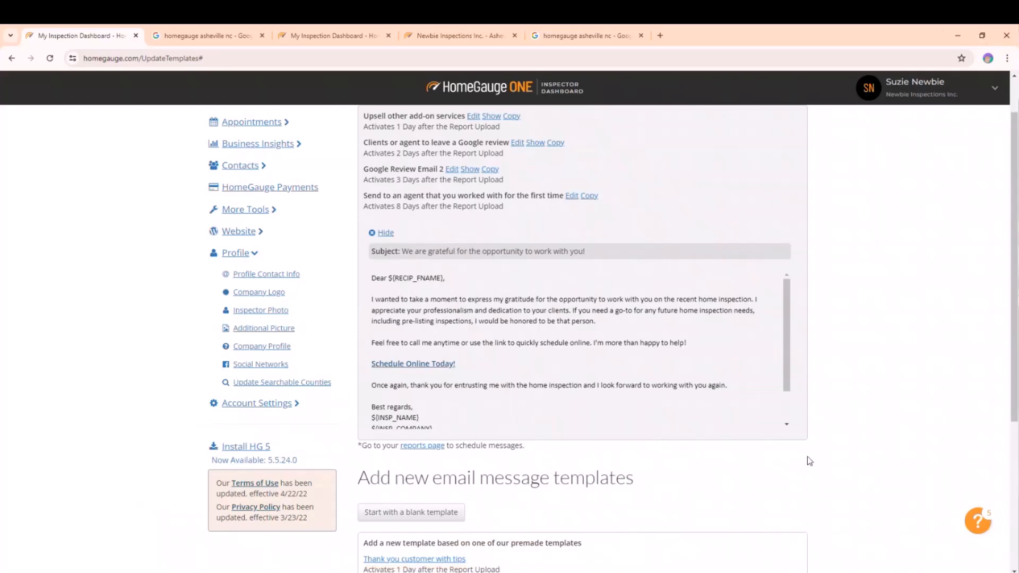
Hide the preview and start a new template from the Annual inspection program premade template.
{"action": "left_click", "coordinate": [385, 233]}
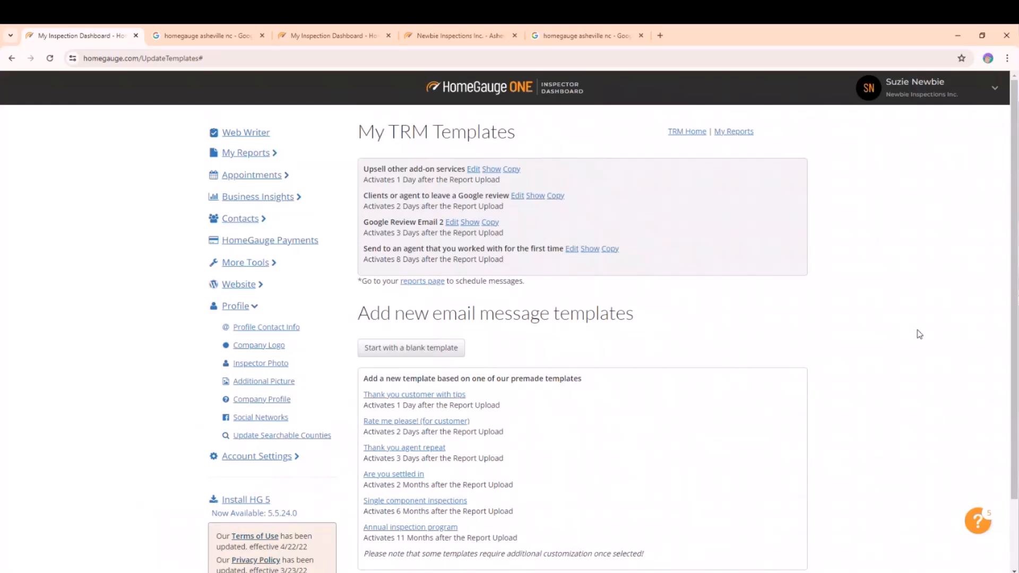
{"action": "scroll", "coordinate": [855, 372], "scroll_direction": "down", "scroll_amount": 2}
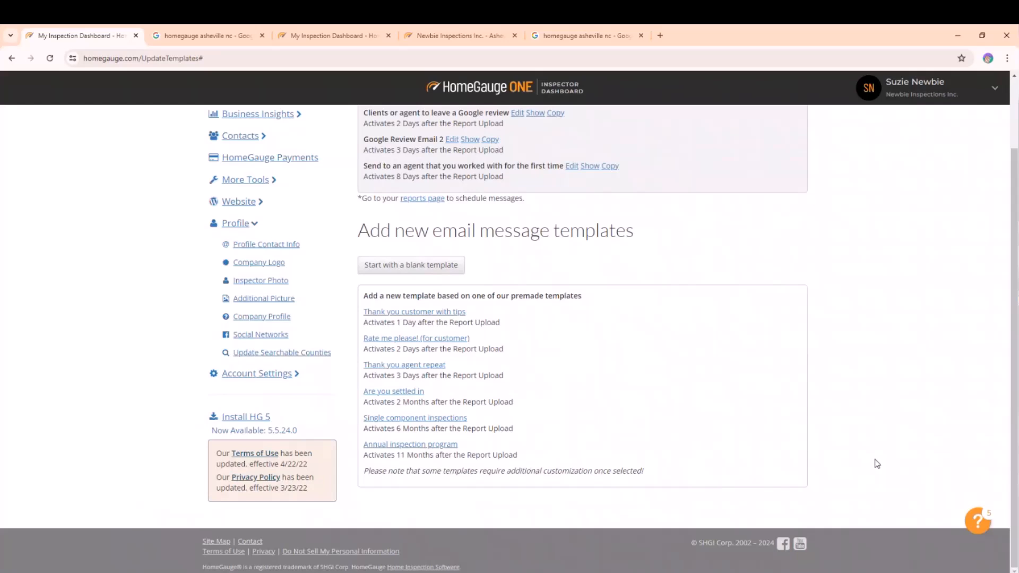
{"action": "scroll", "coordinate": [526, 198], "scroll_direction": "up", "scroll_amount": 2}
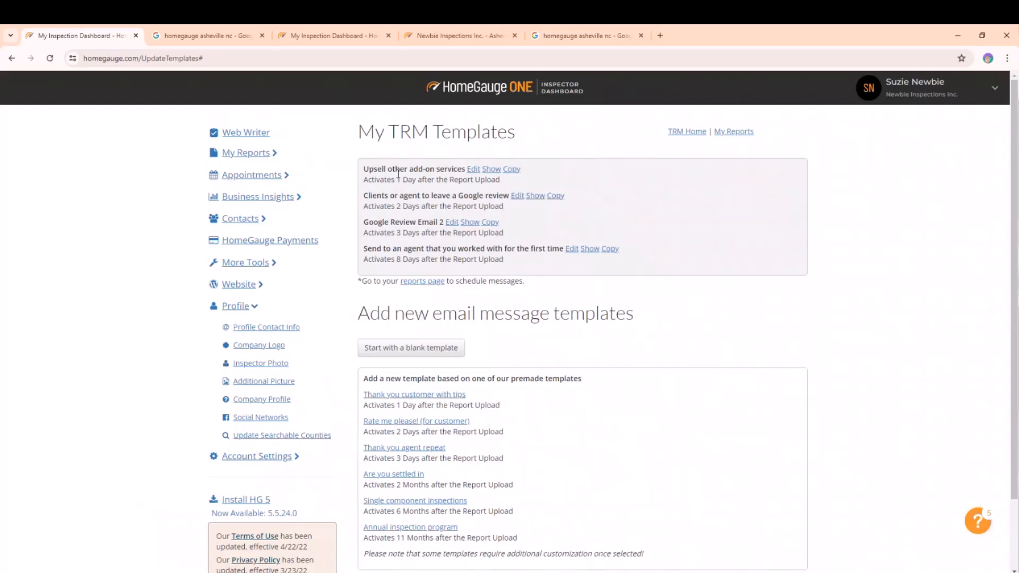
{"action": "scroll", "coordinate": [626, 284], "scroll_direction": "down", "scroll_amount": 3}
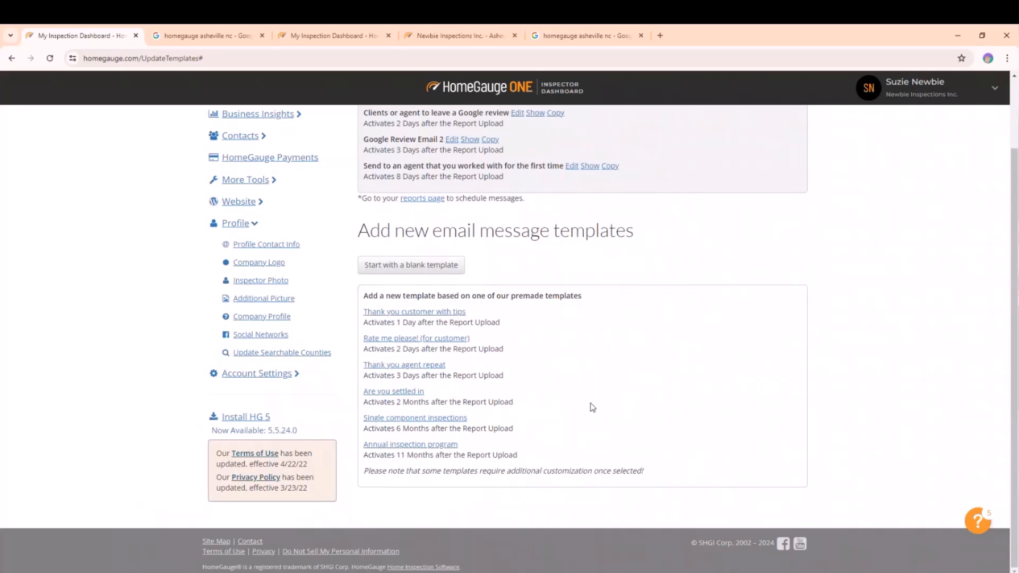
{"action": "left_click", "coordinate": [378, 447]}
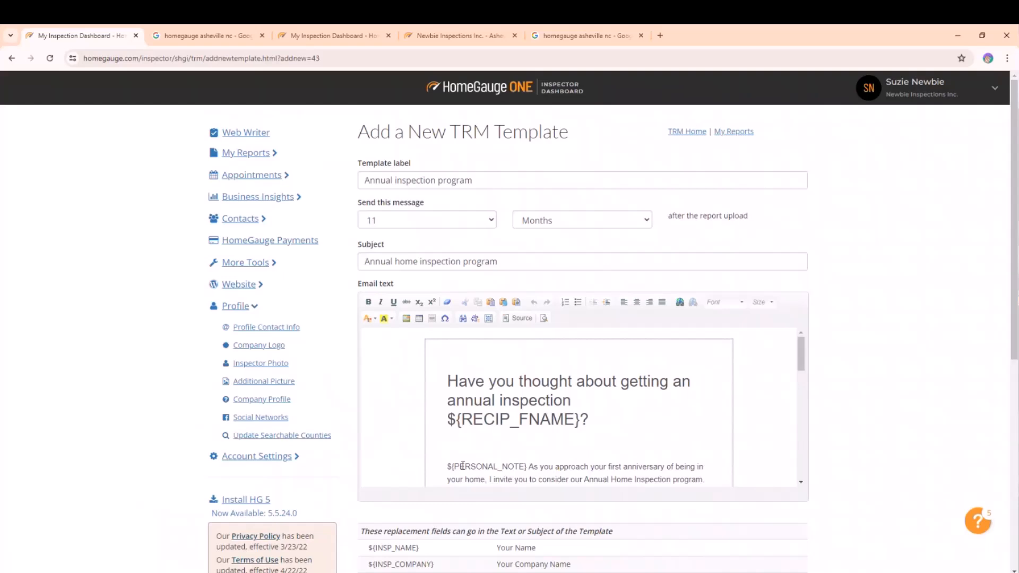
Review the new template's label, send timing of 11 months, subject and email body.
{"action": "left_click", "coordinate": [515, 179]}
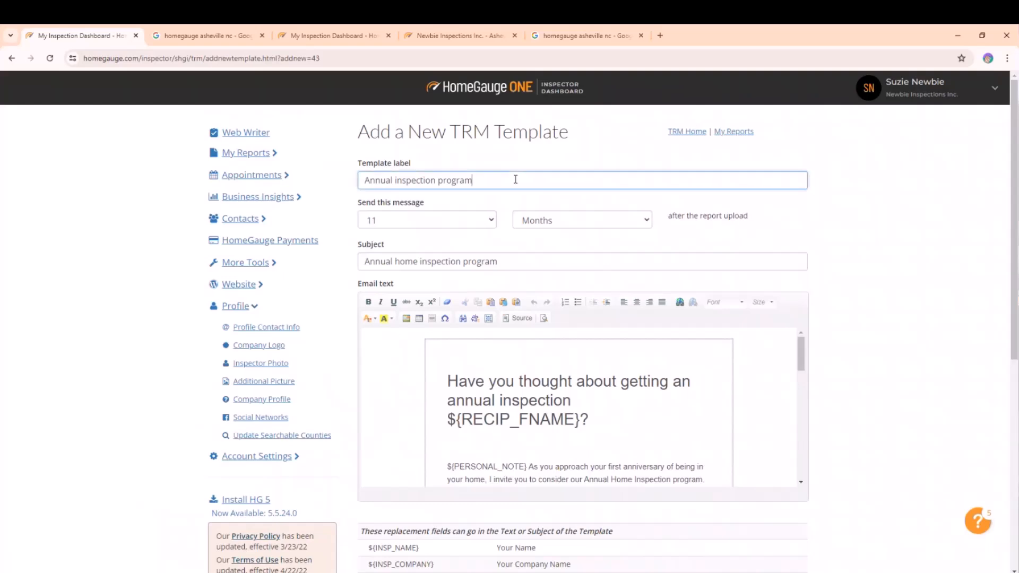
{"action": "left_click_drag", "start_coordinate": [370, 181], "coordinate": [481, 181]}
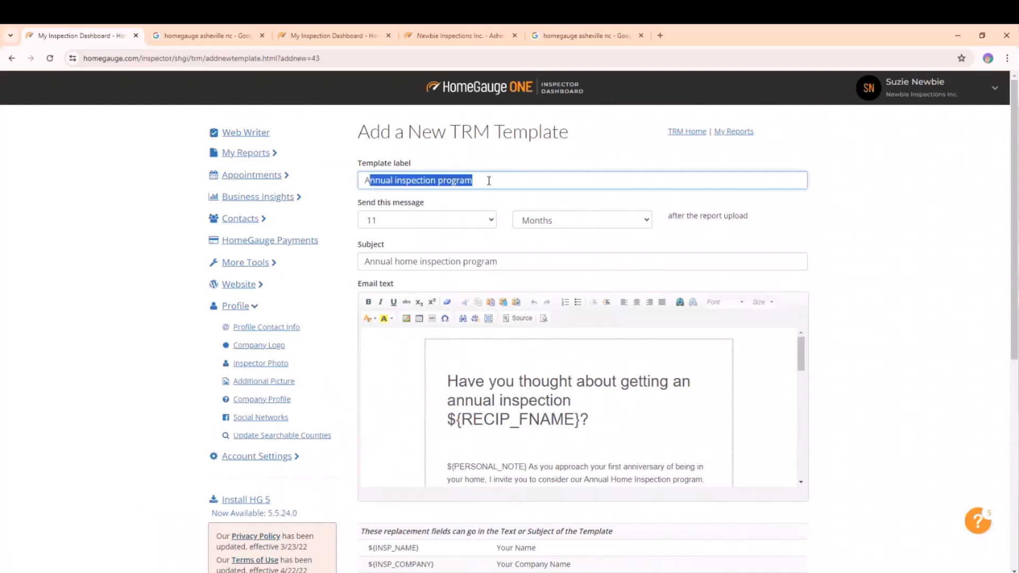
{"action": "left_click", "coordinate": [409, 218]}
{"action": "left_click", "coordinate": [401, 221]}
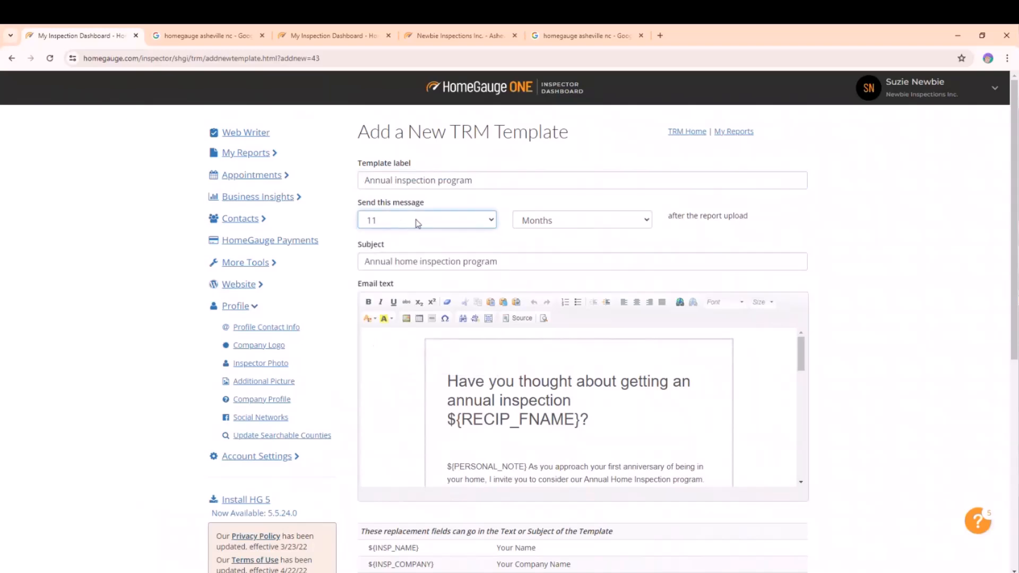
{"action": "left_click", "coordinate": [559, 221]}
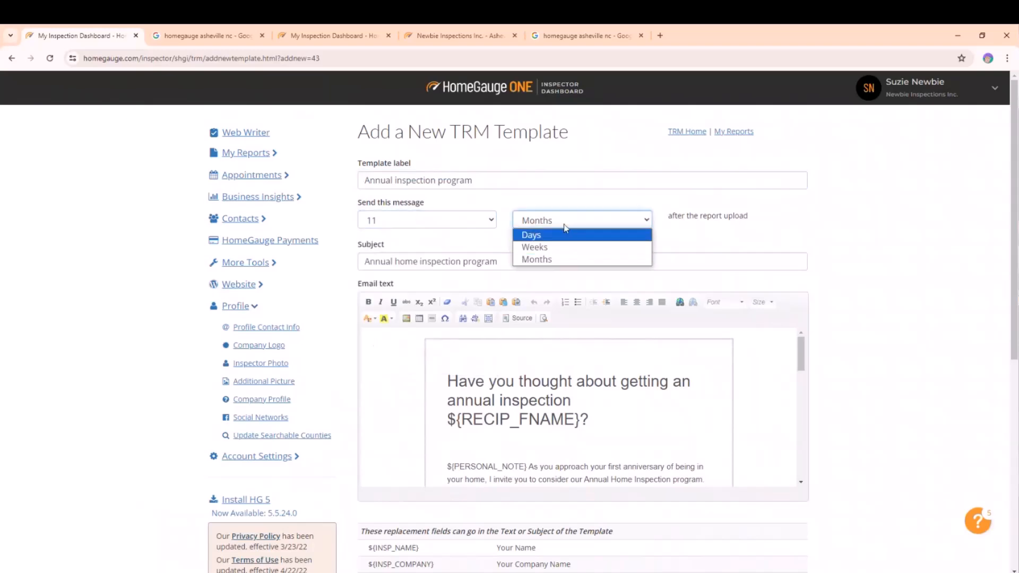
{"action": "left_click", "coordinate": [563, 226]}
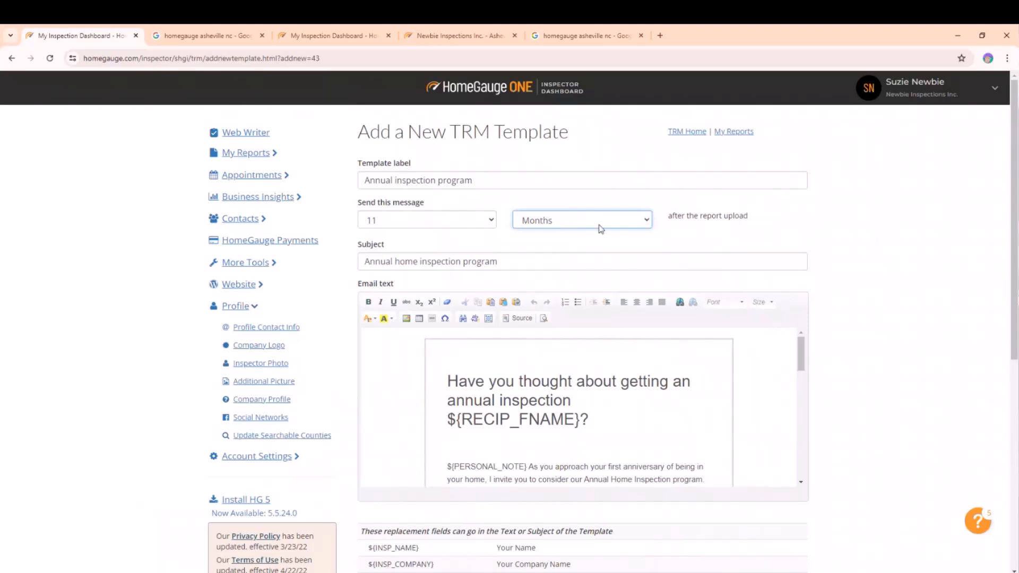
{"action": "scroll", "coordinate": [563, 226], "scroll_direction": "down", "scroll_amount": 2}
{"action": "left_click", "coordinate": [516, 159]}
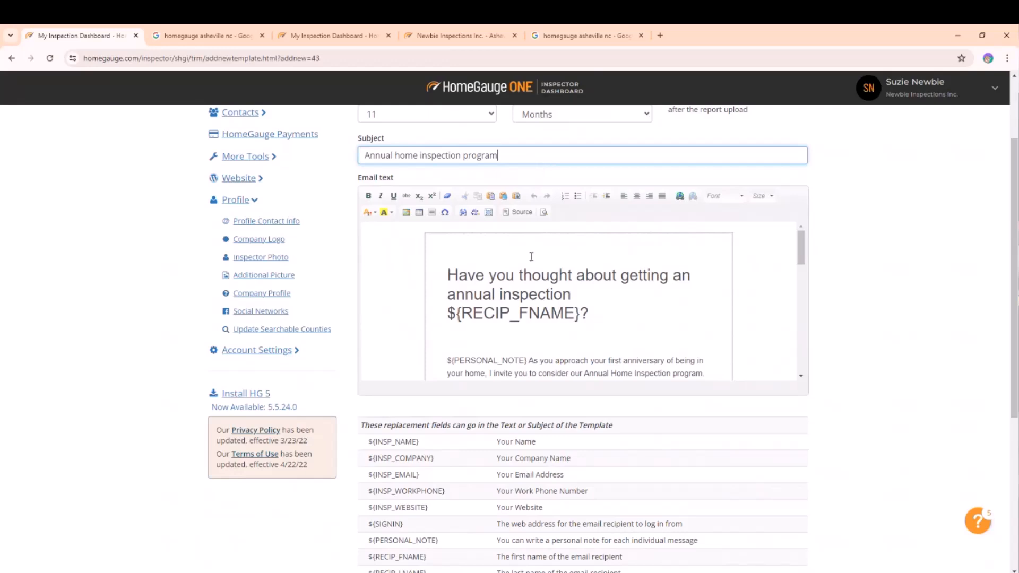
{"action": "scroll", "coordinate": [605, 300], "scroll_direction": "down", "scroll_amount": 2}
{"action": "scroll", "coordinate": [606, 307], "scroll_direction": "down", "scroll_amount": 10}
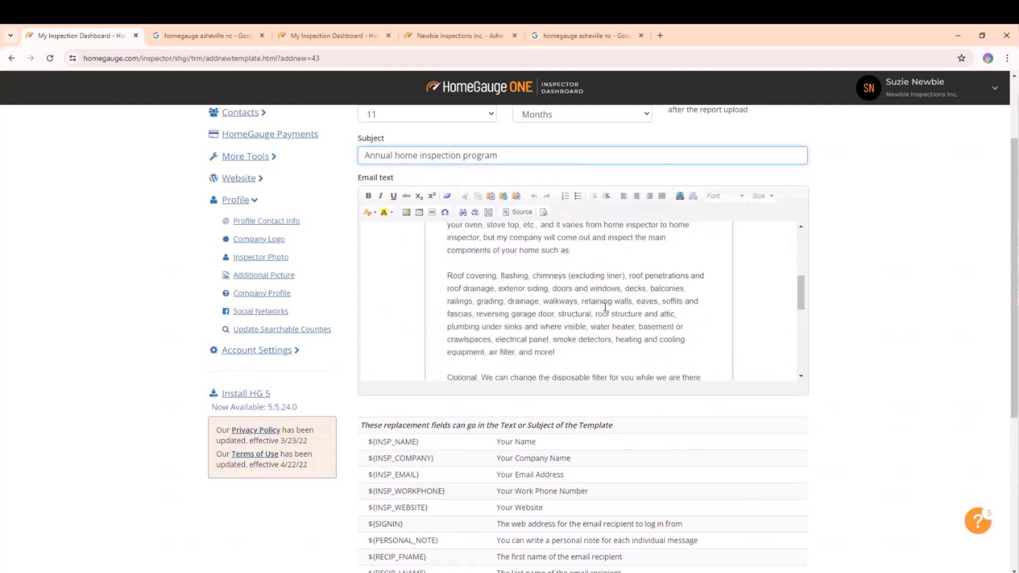
{"action": "scroll", "coordinate": [613, 324], "scroll_direction": "up", "scroll_amount": 5}
{"action": "scroll", "coordinate": [612, 325], "scroll_direction": "up", "scroll_amount": 6}
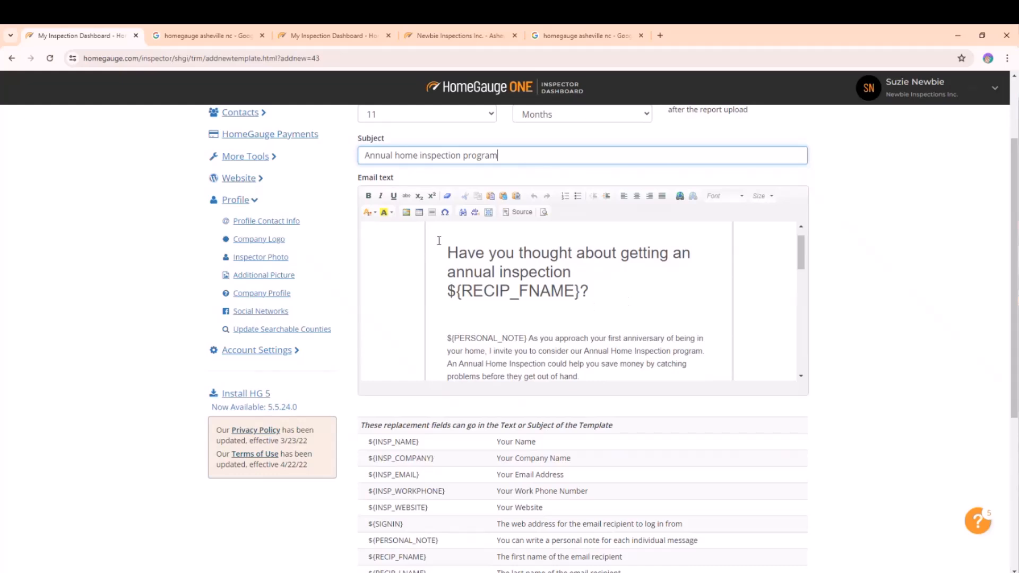
Examine the email body's heading and the personal note placeholder in the new template.
{"action": "left_click", "coordinate": [640, 278]}
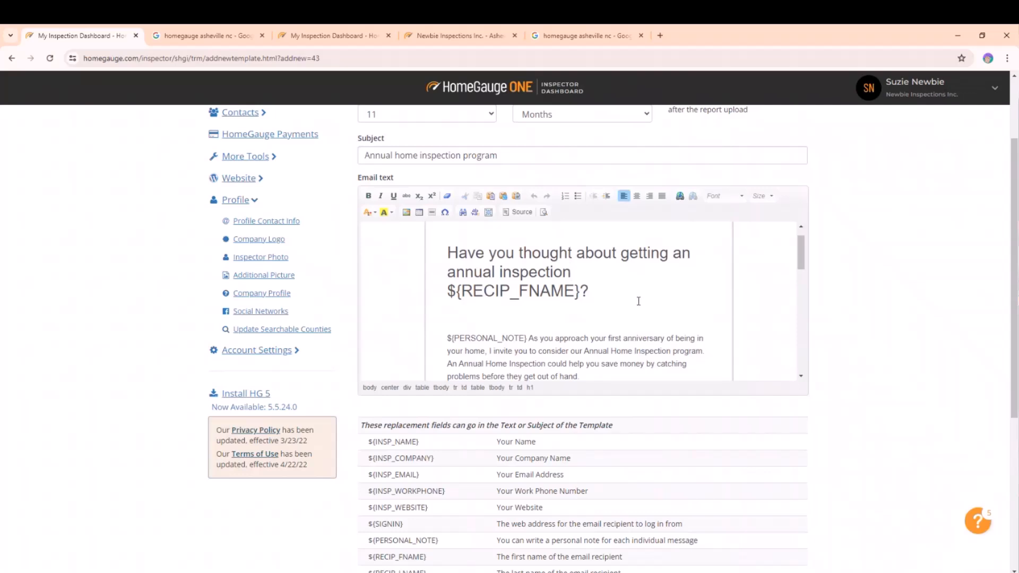
{"action": "left_click_drag", "start_coordinate": [589, 292], "coordinate": [446, 292]}
{"action": "left_click", "coordinate": [525, 297]}
{"action": "scroll", "coordinate": [525, 297], "scroll_direction": "down", "scroll_amount": 2}
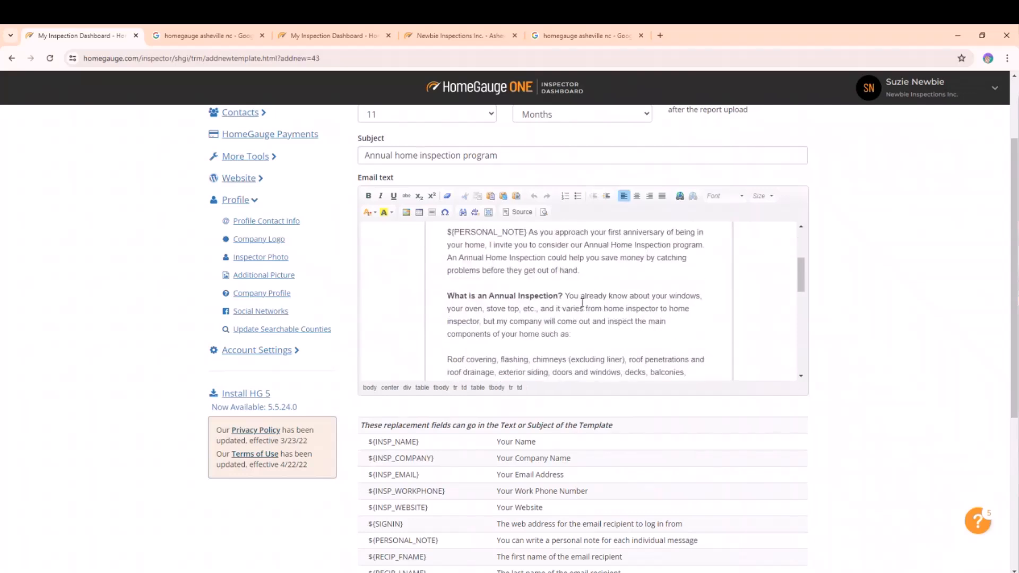
{"action": "left_click_drag", "start_coordinate": [528, 232], "coordinate": [446, 325]}
{"action": "left_click", "coordinate": [529, 324]}
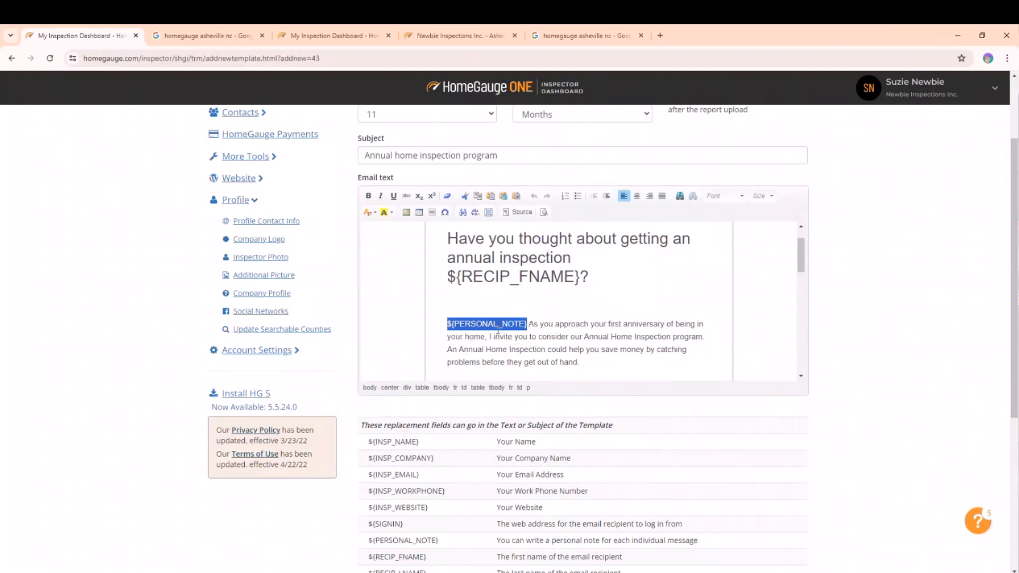
Check the fee blank and signature placeholders in the email body, then add the Annual inspection program template.
{"action": "left_click", "coordinate": [498, 330]}
{"action": "scroll", "coordinate": [571, 322], "scroll_direction": "down", "scroll_amount": 6}
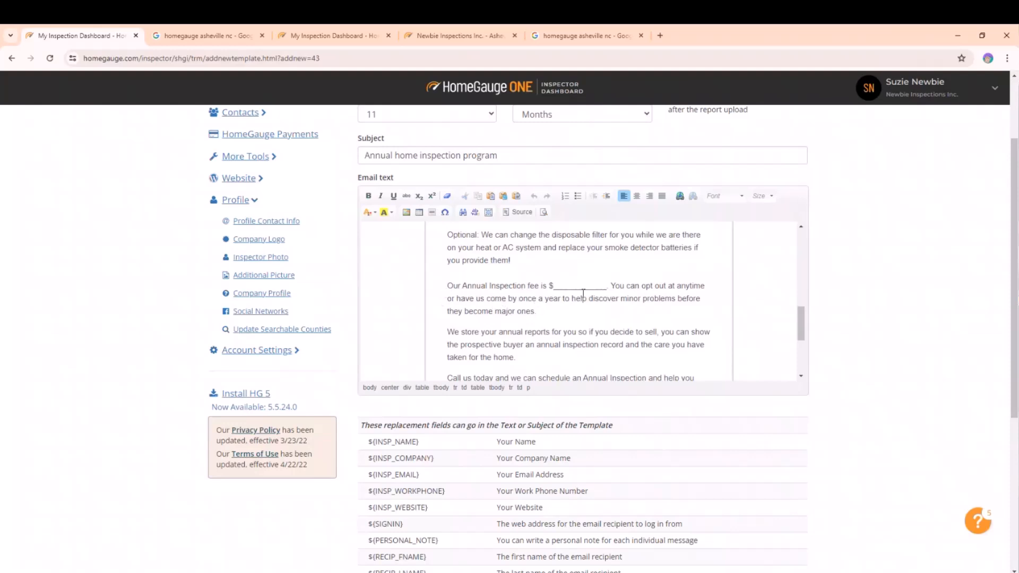
{"action": "left_click_drag", "start_coordinate": [608, 286], "coordinate": [553, 288]}
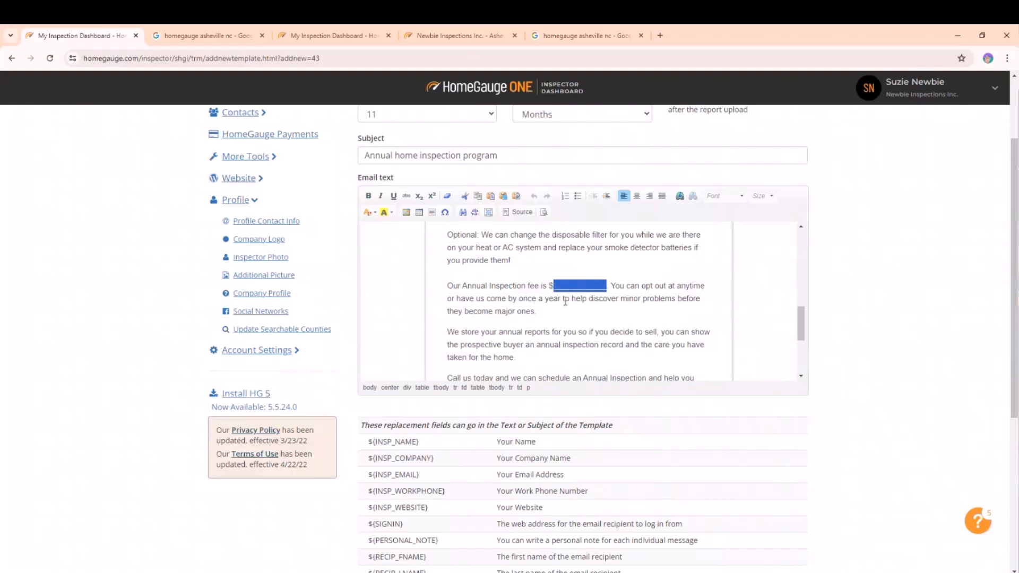
{"action": "left_click", "coordinate": [663, 320]}
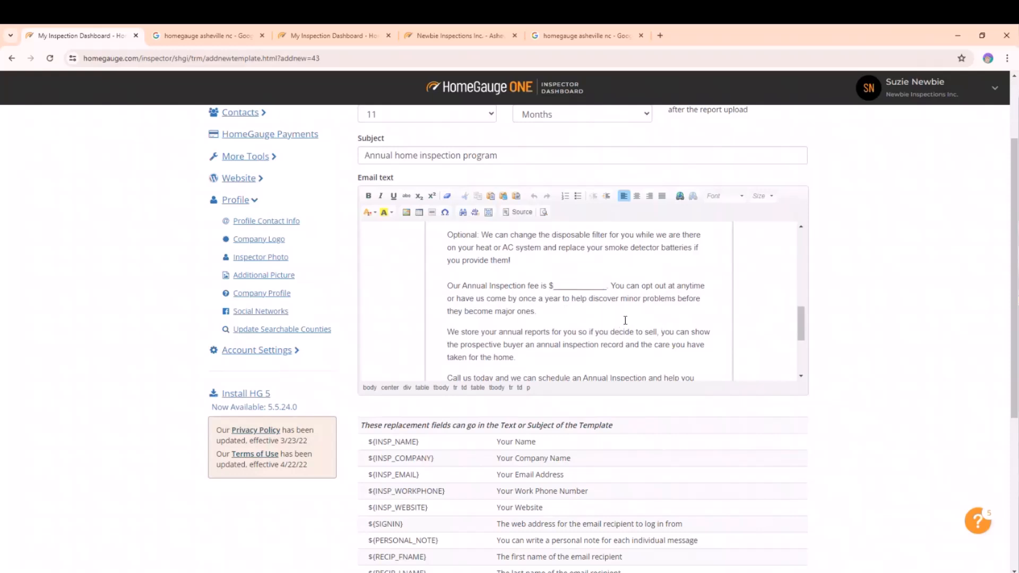
{"action": "left_click_drag", "start_coordinate": [610, 287], "coordinate": [548, 287]}
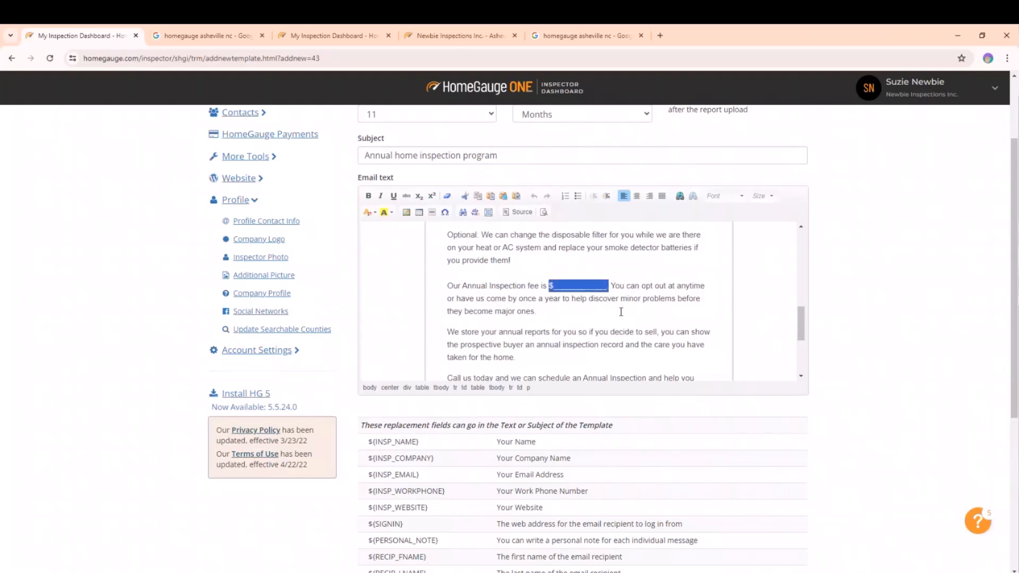
{"action": "left_click", "coordinate": [645, 314]}
{"action": "scroll", "coordinate": [644, 314], "scroll_direction": "down", "scroll_amount": 3}
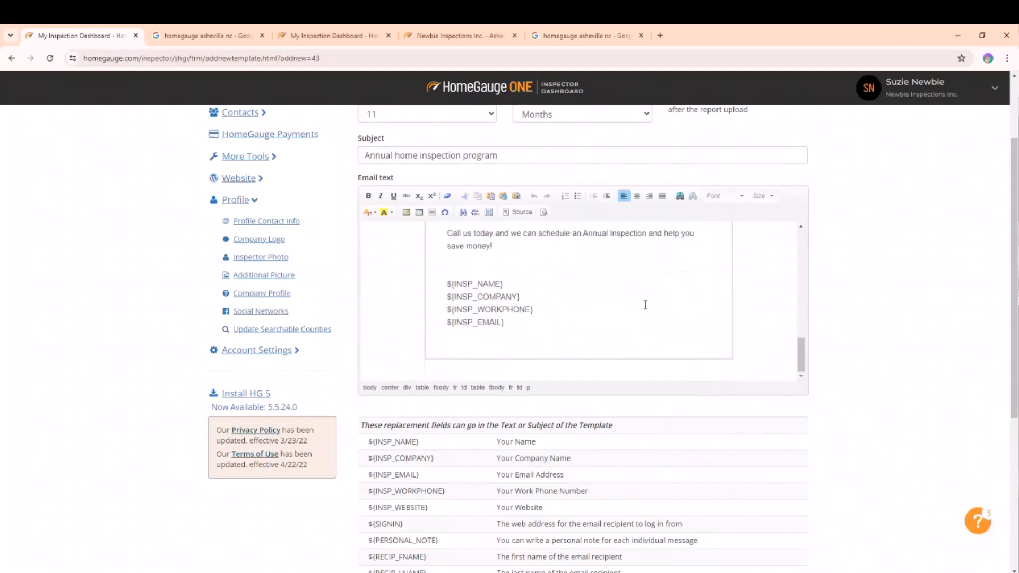
{"action": "scroll", "coordinate": [912, 313], "scroll_direction": "down", "scroll_amount": 1}
{"action": "scroll", "coordinate": [912, 314], "scroll_direction": "down", "scroll_amount": 5}
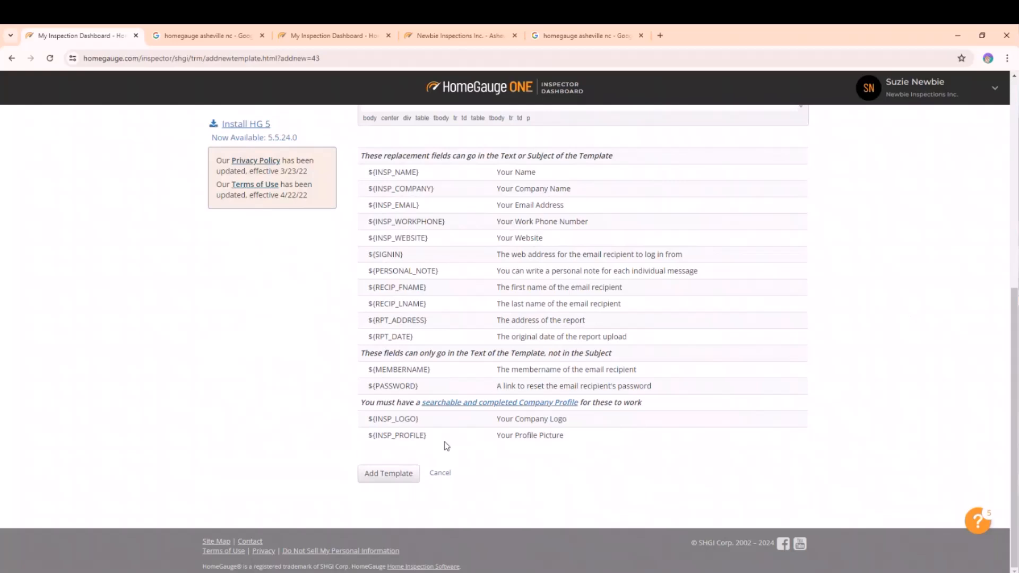
{"action": "left_click", "coordinate": [383, 481]}
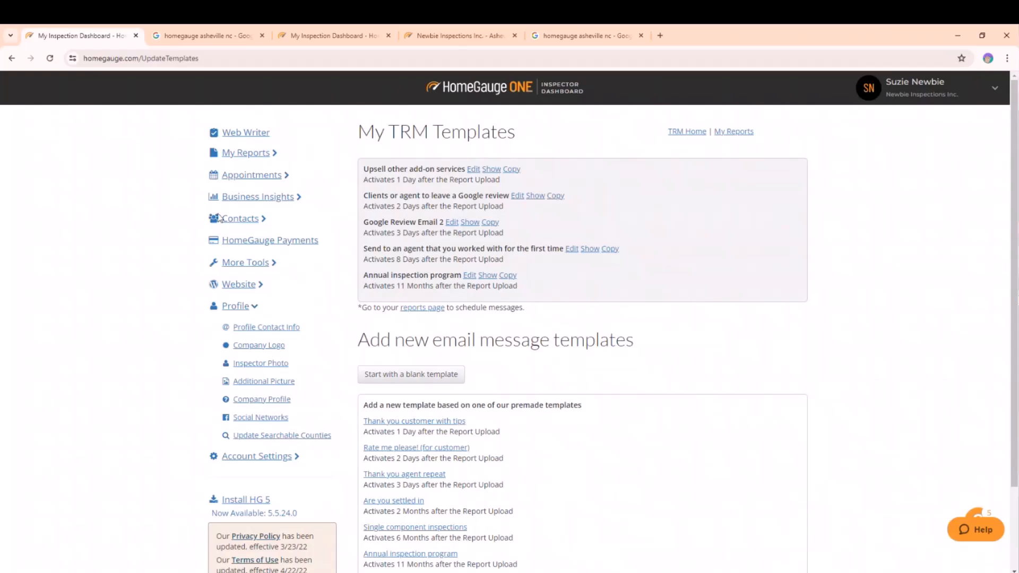
Open the Time Release Messaging page and review the scheduled events for the next 60 days.
{"action": "left_click", "coordinate": [242, 154]}
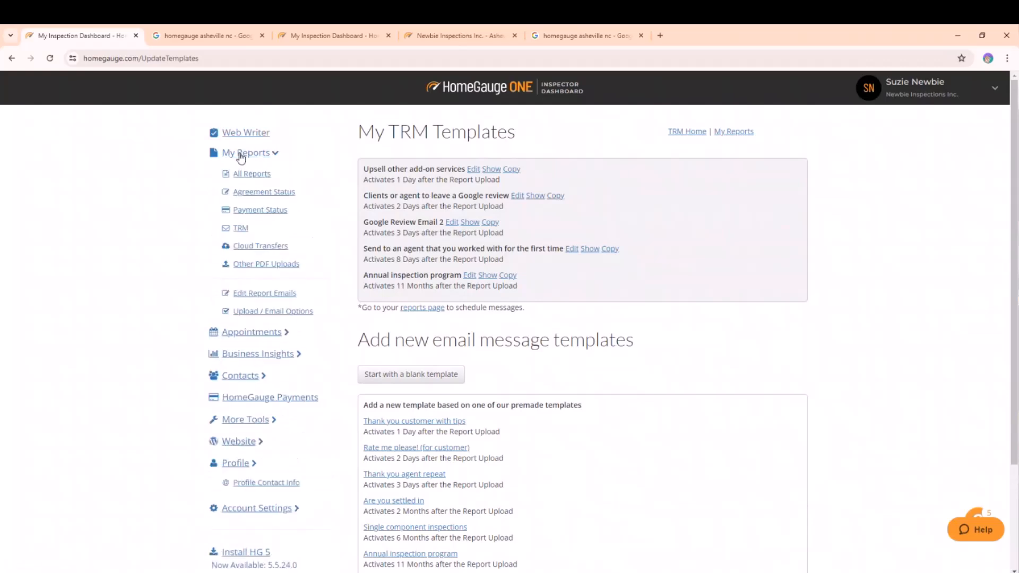
{"action": "left_click", "coordinate": [240, 230]}
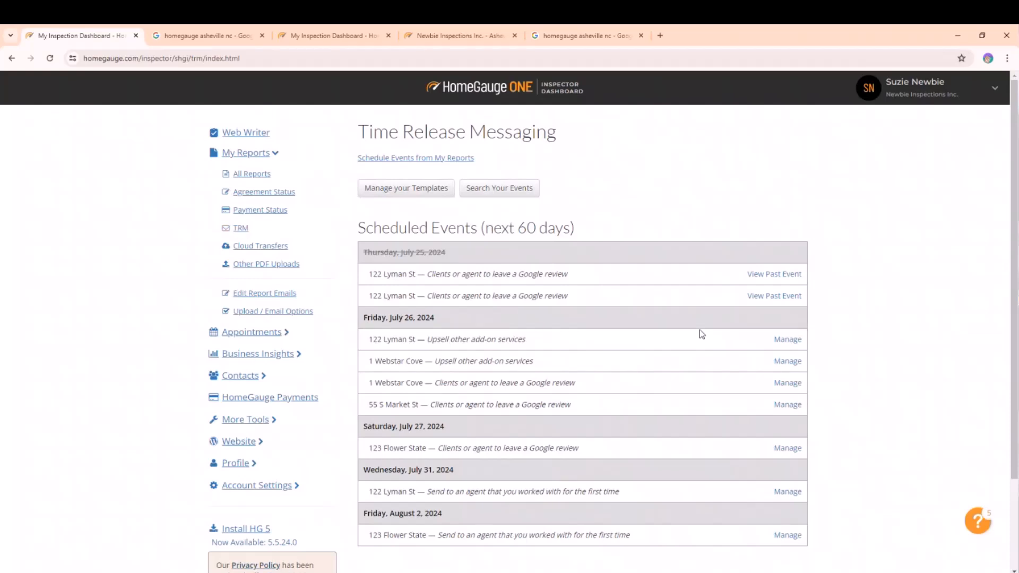
{"action": "scroll", "coordinate": [876, 237], "scroll_direction": "down", "scroll_amount": 1}
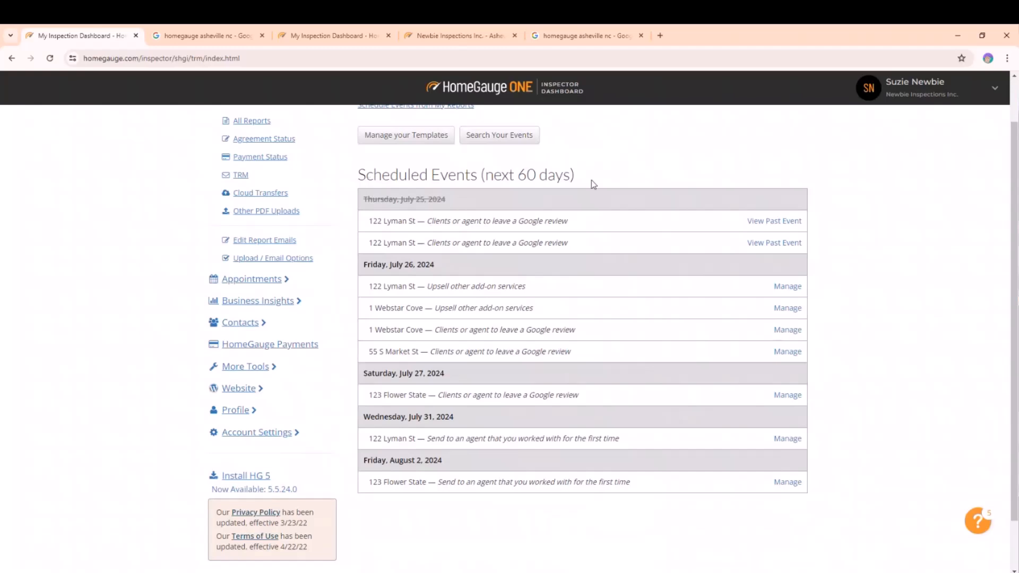
{"action": "left_click_drag", "start_coordinate": [369, 221], "coordinate": [448, 221]}
{"action": "left_click", "coordinate": [458, 222]}
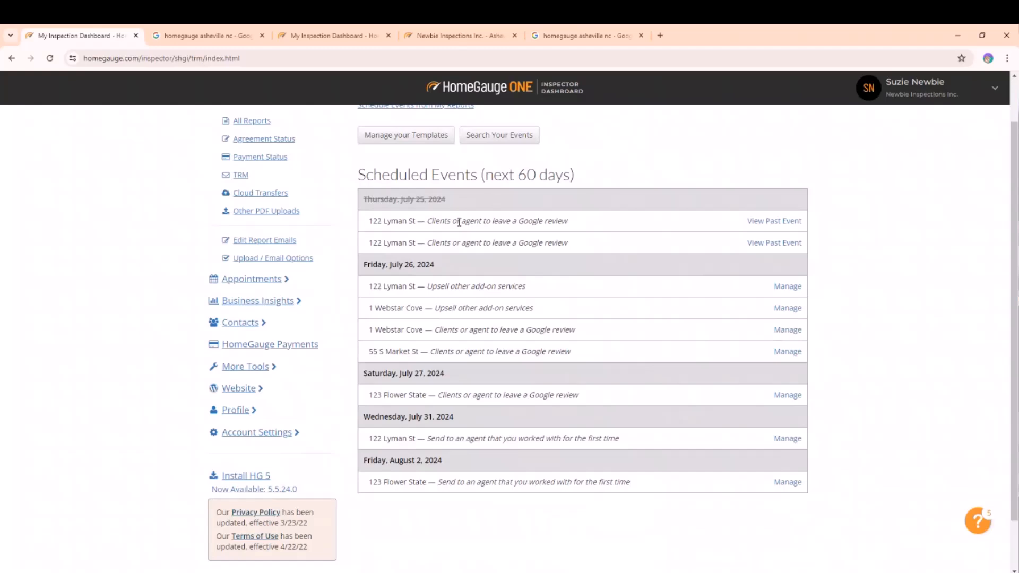
{"action": "left_click_drag", "start_coordinate": [575, 222], "coordinate": [427, 225]}
{"action": "left_click", "coordinate": [583, 222]}
{"action": "left_click_drag", "start_coordinate": [436, 265], "coordinate": [364, 268]}
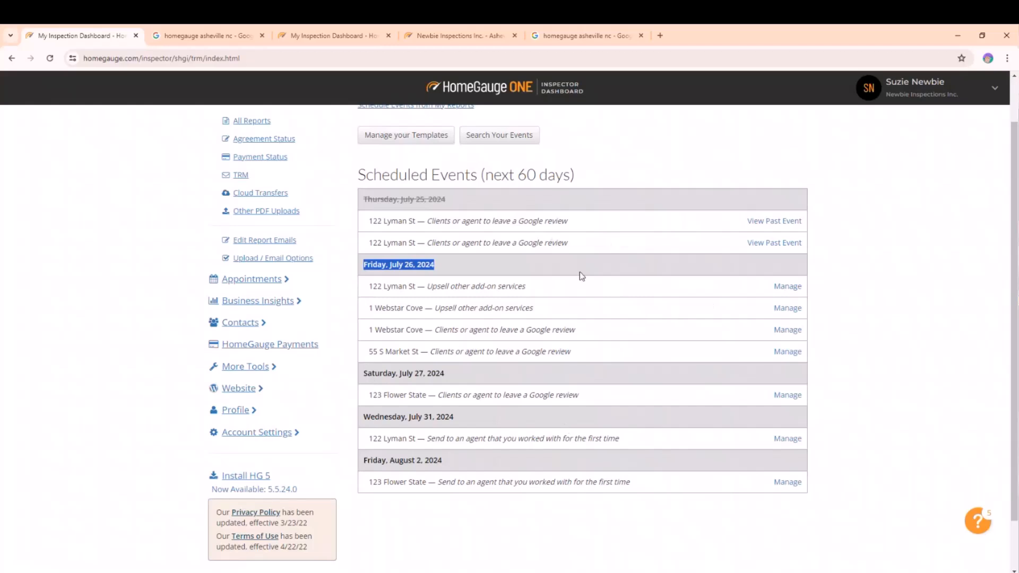
{"action": "scroll", "coordinate": [584, 265], "scroll_direction": "up", "scroll_amount": 1}
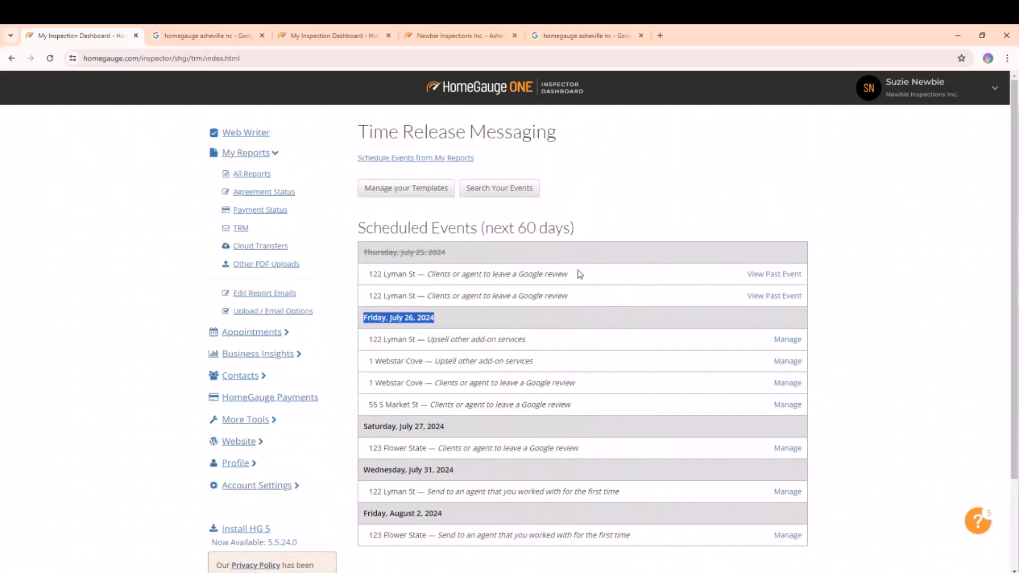
Search TRM events by real estate professional, picking the agent's name from the suggestions.
{"action": "left_click", "coordinate": [492, 201]}
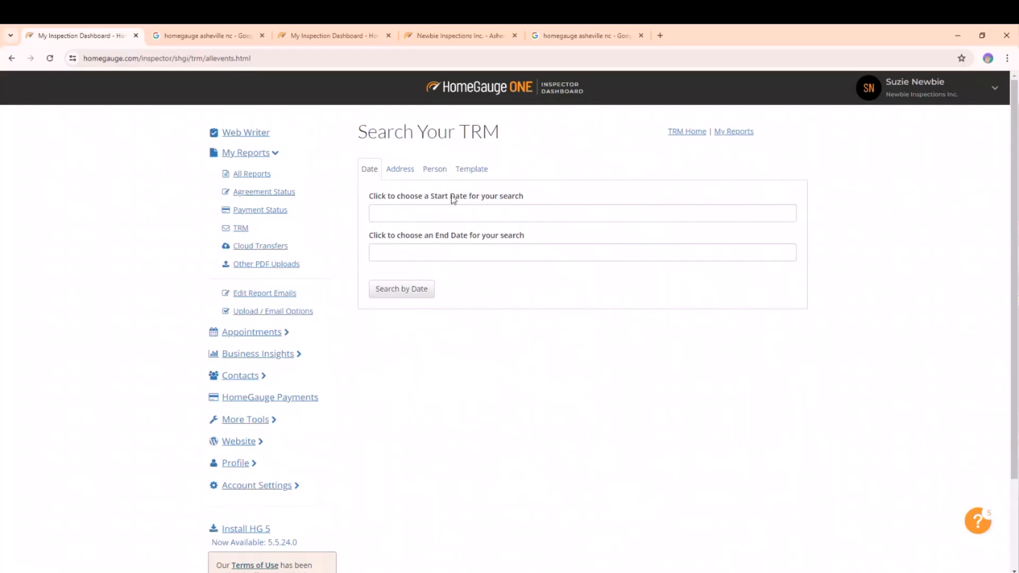
{"action": "left_click", "coordinate": [435, 170]}
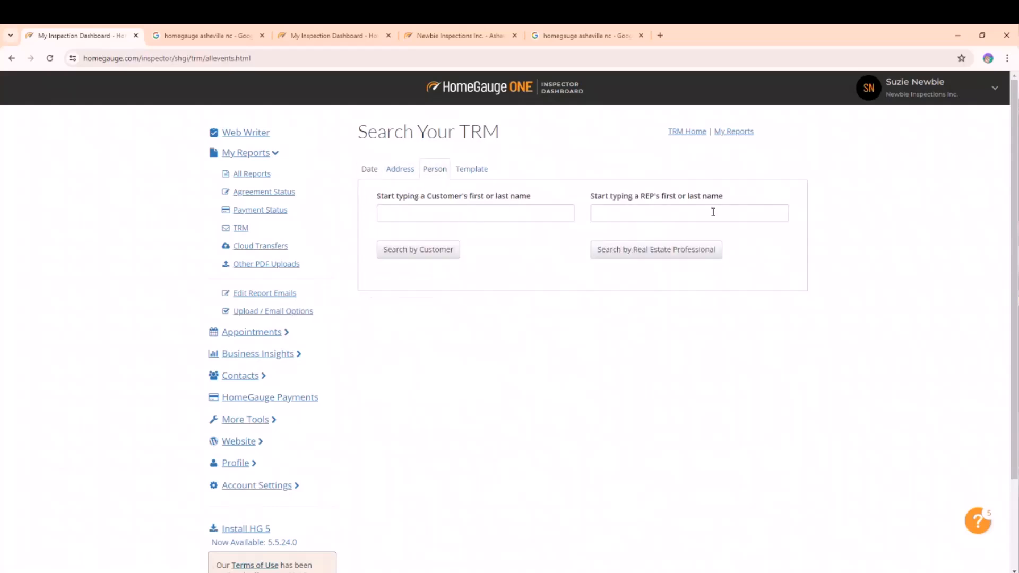
{"action": "left_click", "coordinate": [468, 215]}
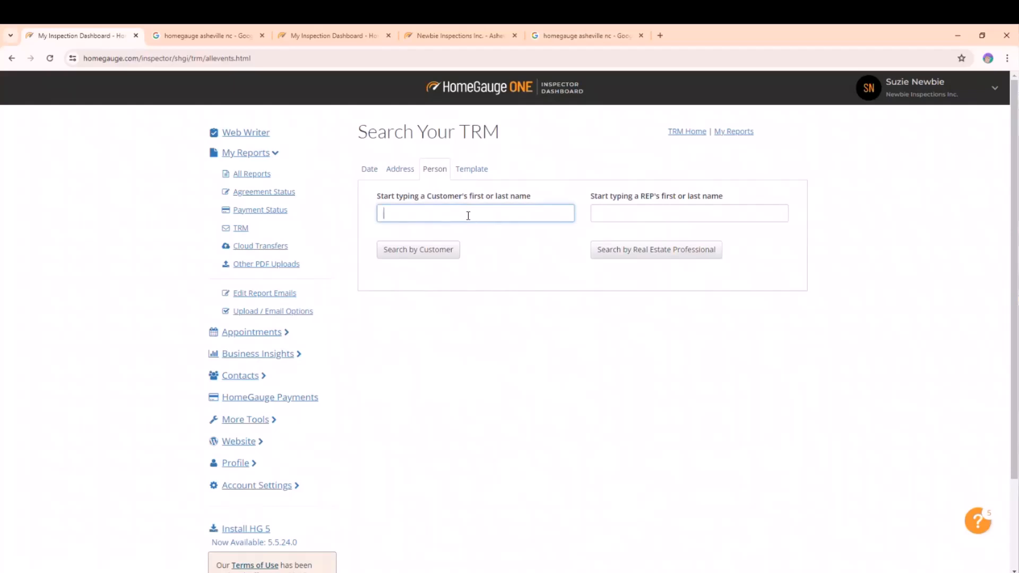
{"action": "left_click", "coordinate": [604, 213]}
{"action": "type", "text": "maria"}
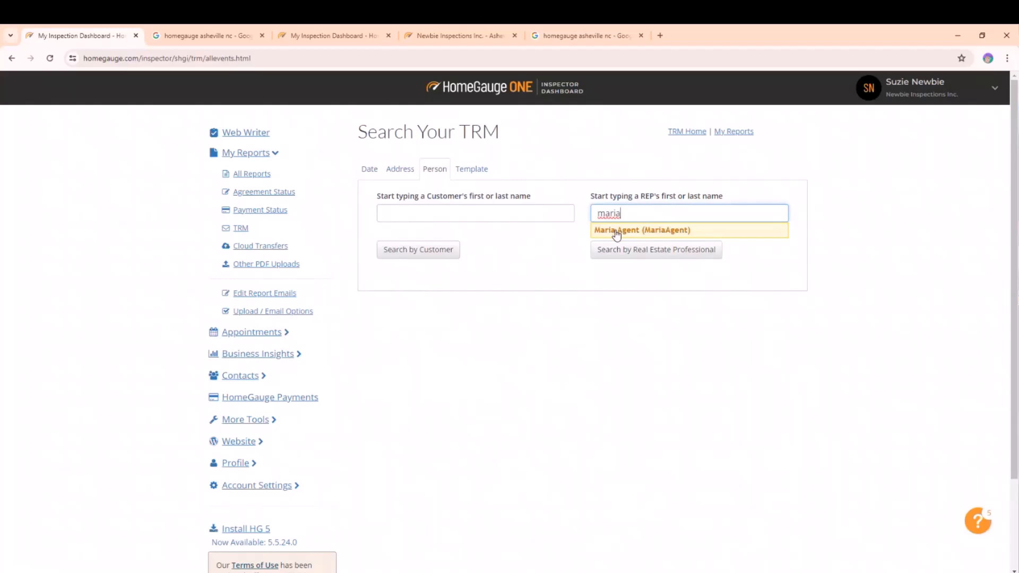
{"action": "left_click", "coordinate": [616, 232]}
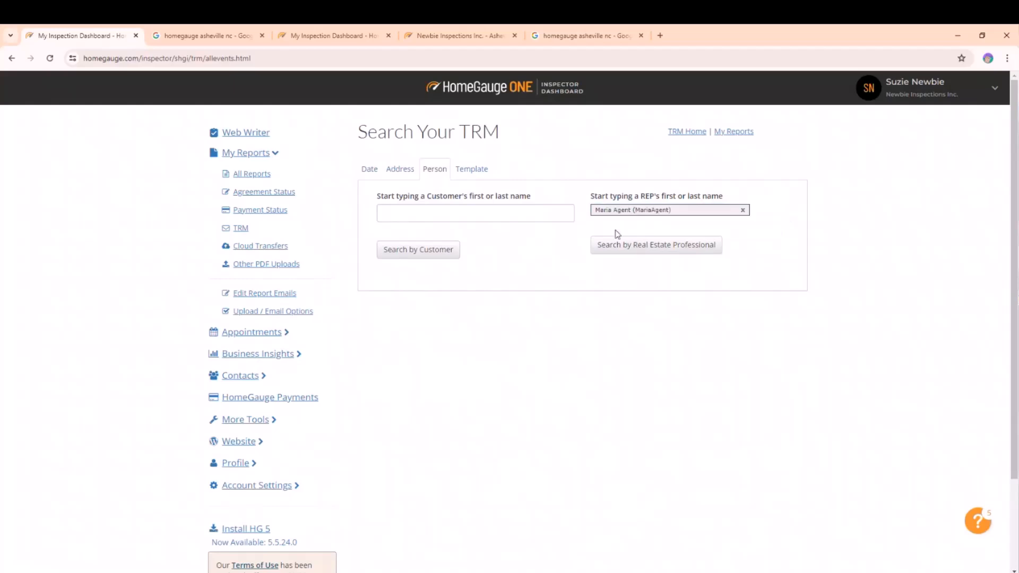
{"action": "left_click", "coordinate": [632, 252]}
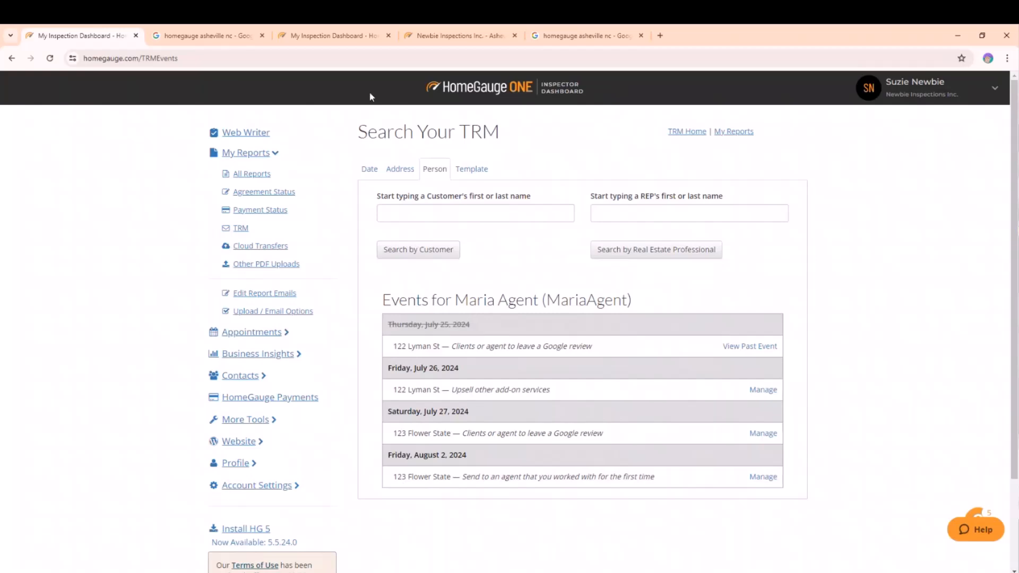
Browse the Address, Template and Date search options, then return to the Time Release Messaging page.
{"action": "left_click", "coordinate": [401, 168]}
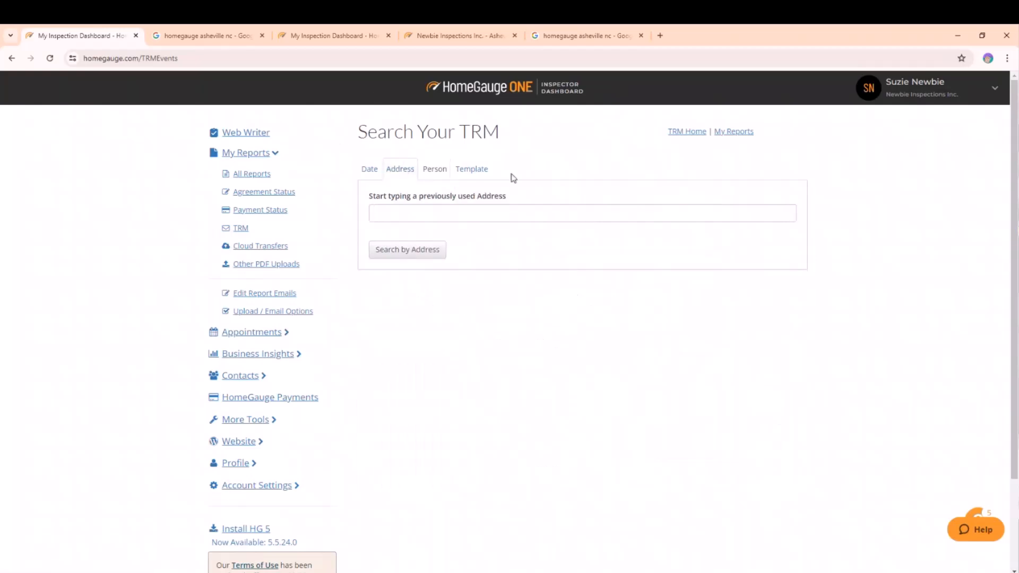
{"action": "left_click", "coordinate": [483, 173]}
{"action": "left_click", "coordinate": [375, 170]}
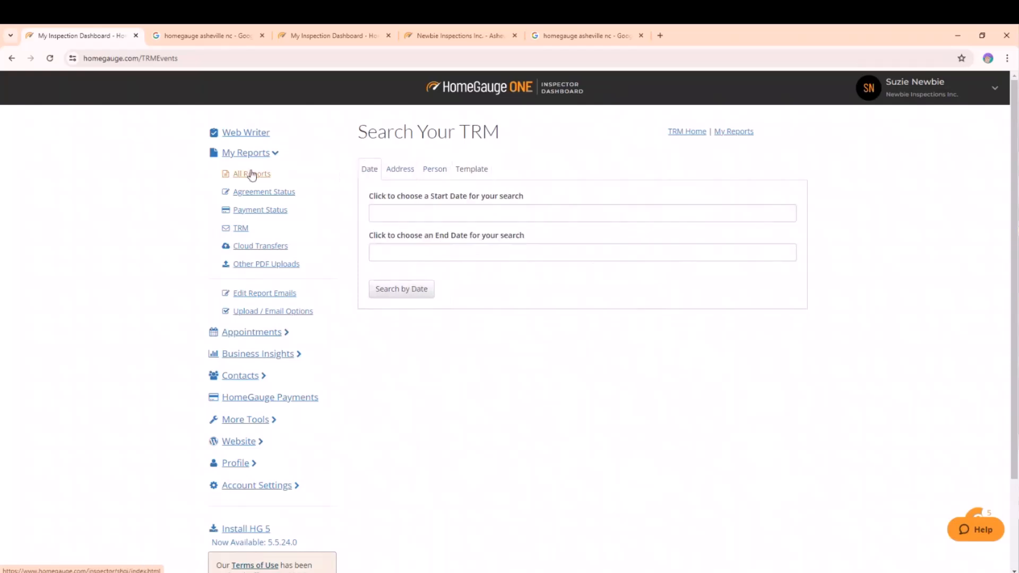
{"action": "left_click", "coordinate": [236, 229]}
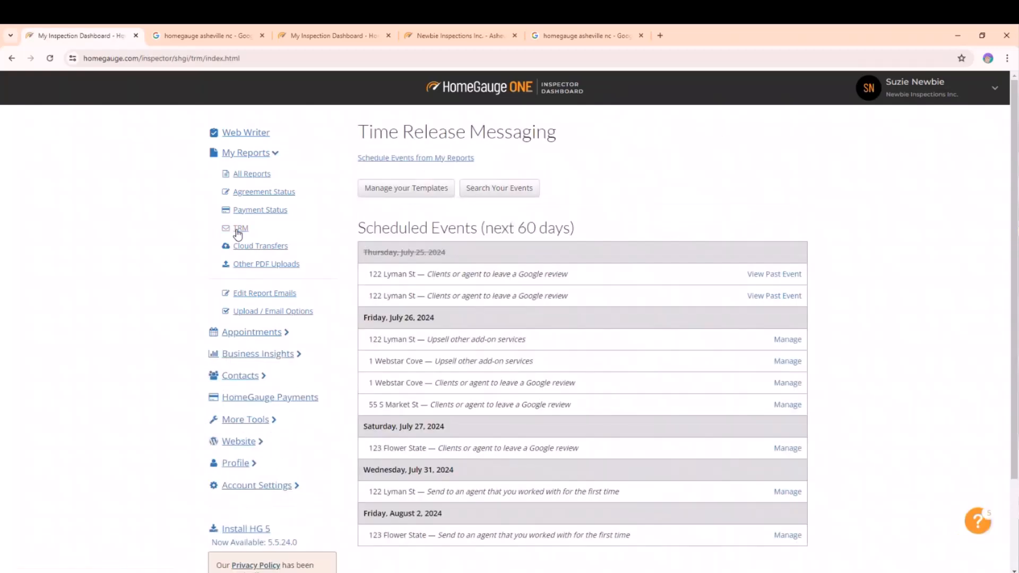
Open the Manage TRM page for the 123 Flower State report from the reports list, then return to TRM.
{"action": "left_click", "coordinate": [424, 161]}
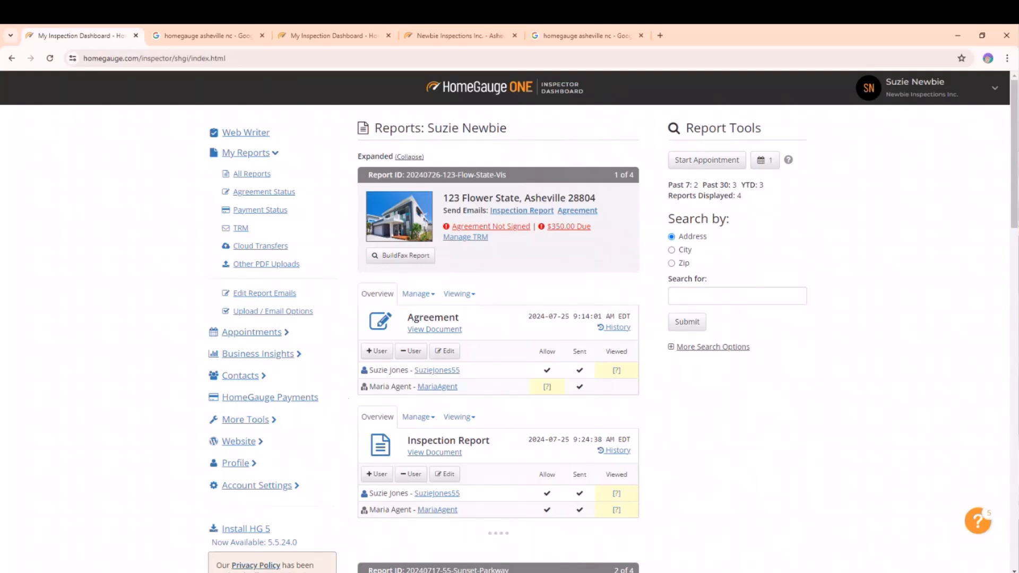
{"action": "left_click", "coordinate": [465, 237]}
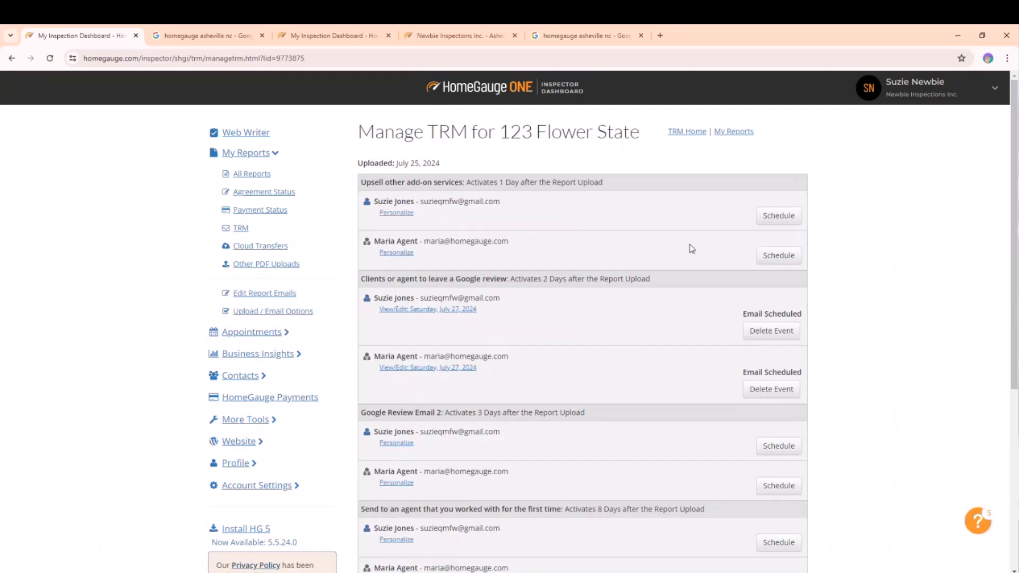
{"action": "left_click", "coordinate": [239, 228]}
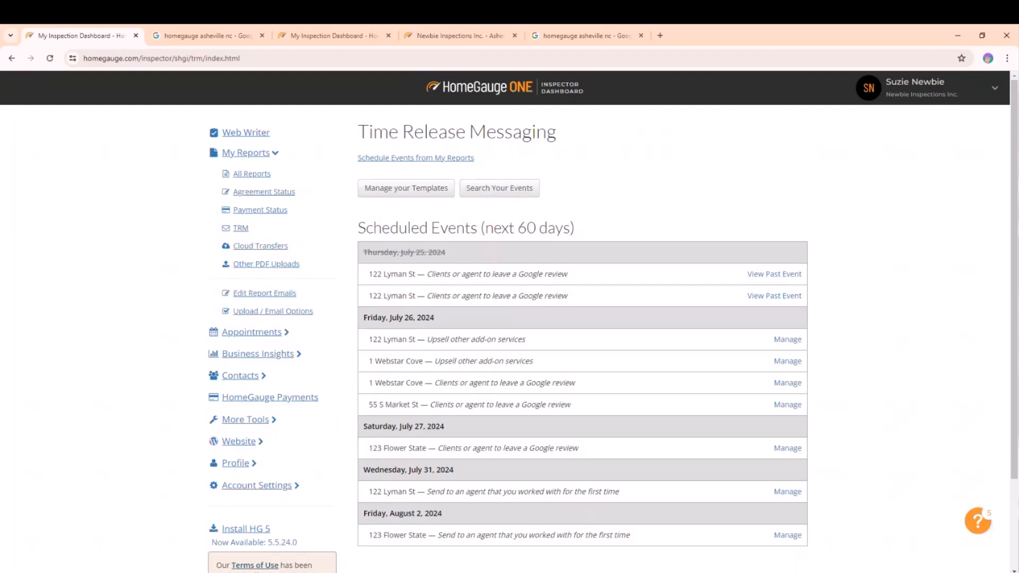
Scroll through all reports and open Manage TRM for 123 Flower State to examine its upload date and scheduled emails.
{"action": "left_click", "coordinate": [251, 175]}
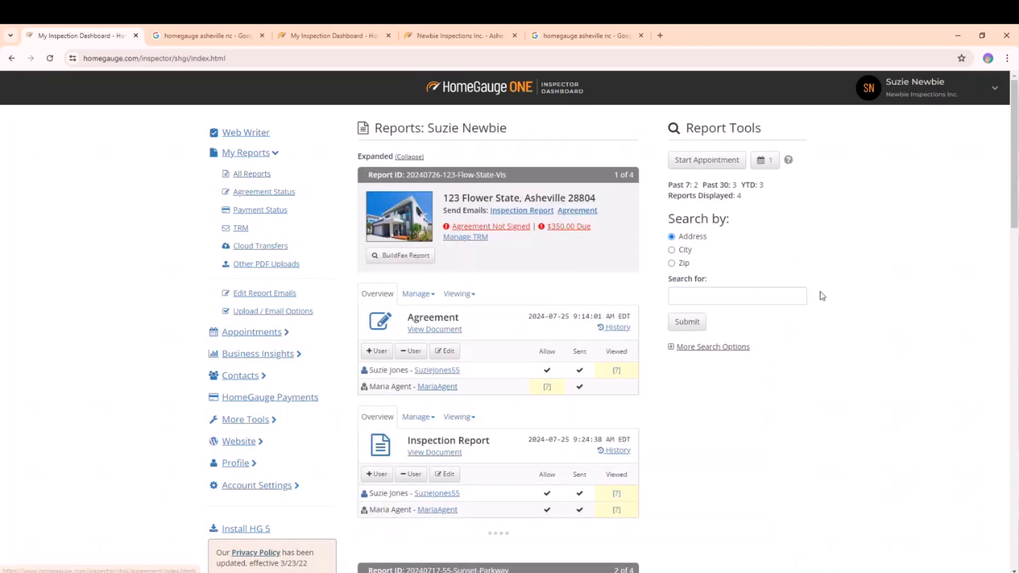
{"action": "scroll", "coordinate": [883, 450], "scroll_direction": "down", "scroll_amount": 7}
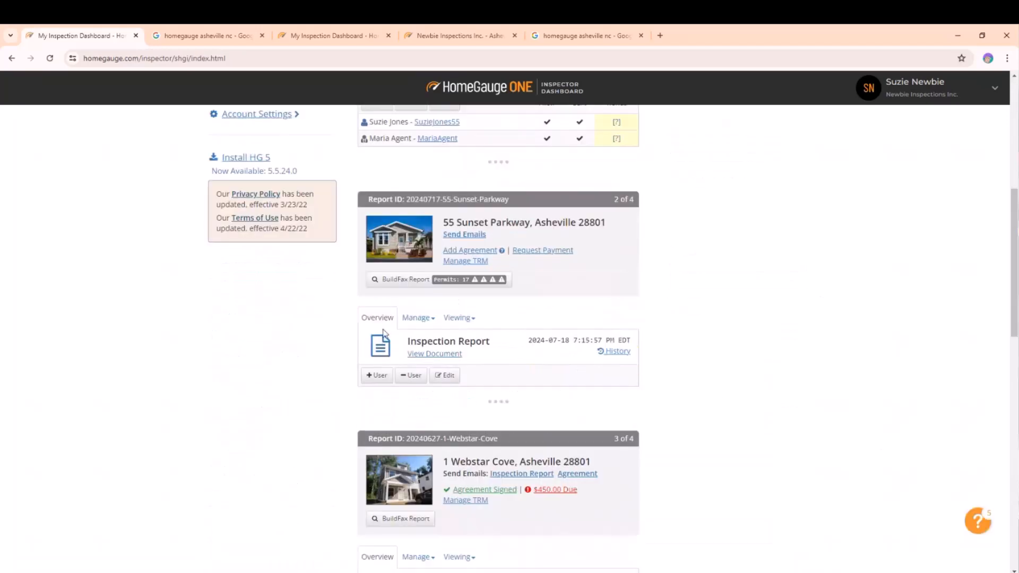
{"action": "scroll", "coordinate": [805, 418], "scroll_direction": "down", "scroll_amount": 14}
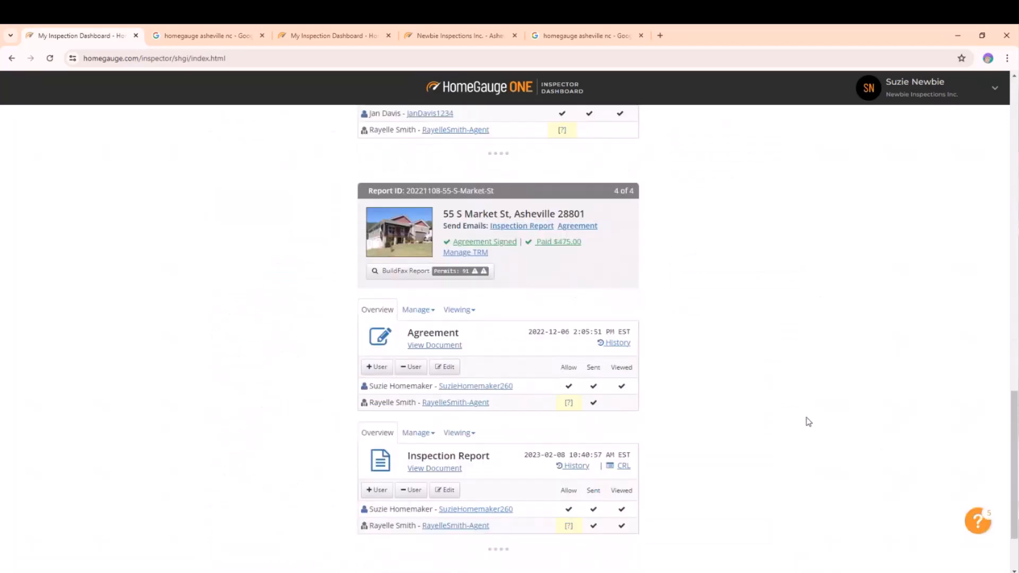
{"action": "scroll", "coordinate": [808, 422], "scroll_direction": "up", "scroll_amount": 20}
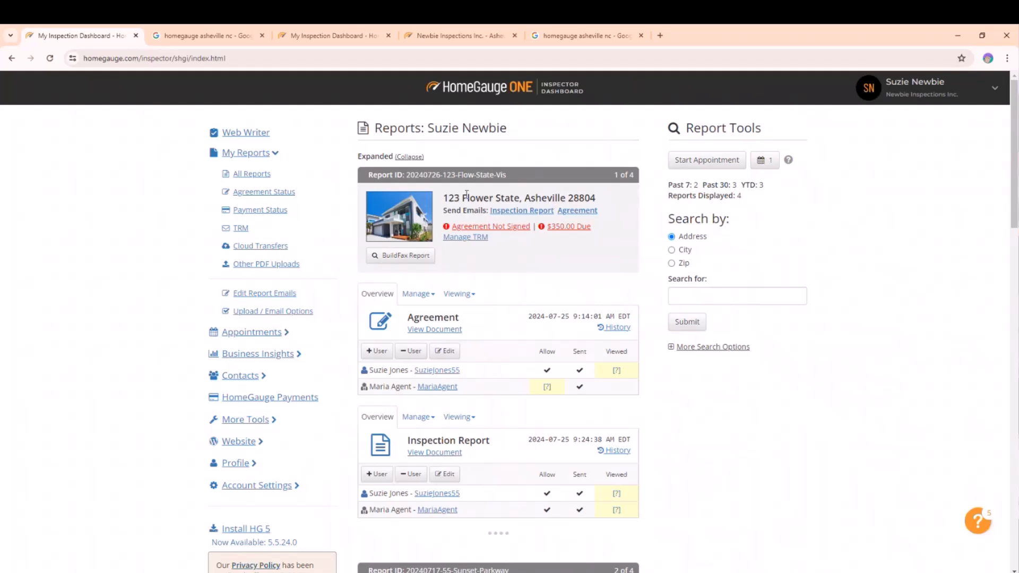
{"action": "left_click", "coordinate": [464, 242]}
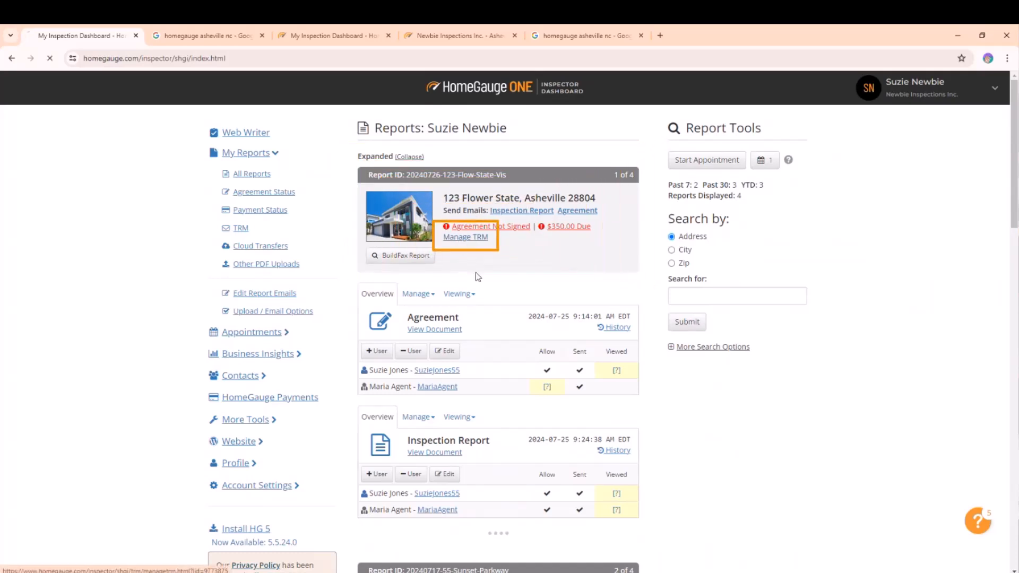
{"action": "left_click_drag", "start_coordinate": [446, 167], "coordinate": [359, 164]}
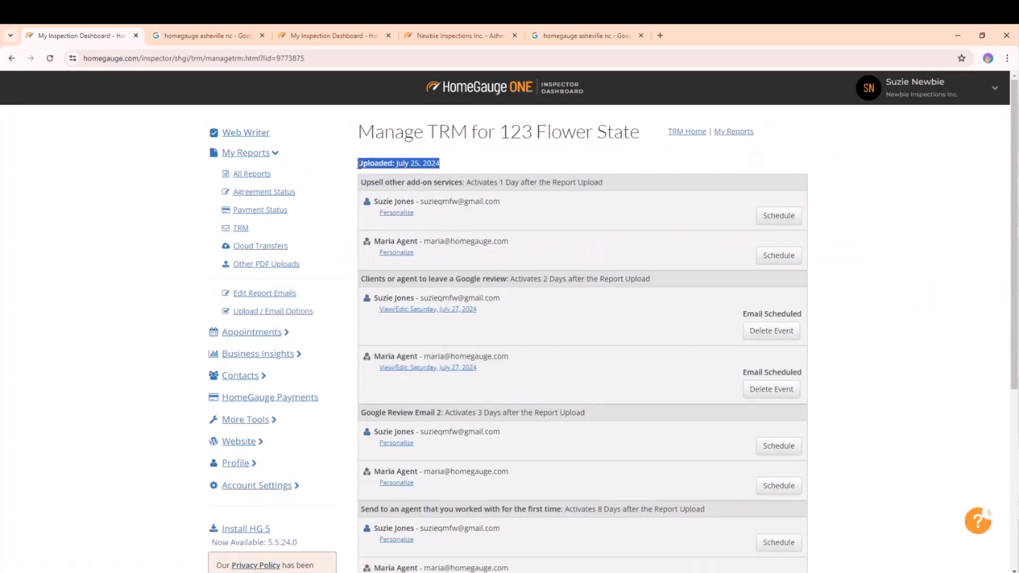
{"action": "left_click", "coordinate": [430, 164]}
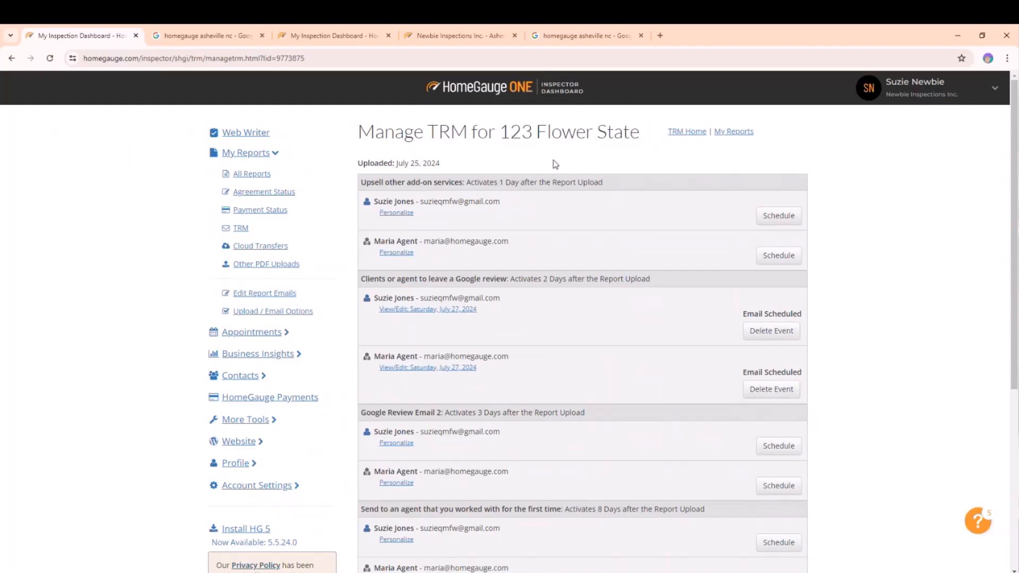
{"action": "double_click", "coordinate": [414, 163]}
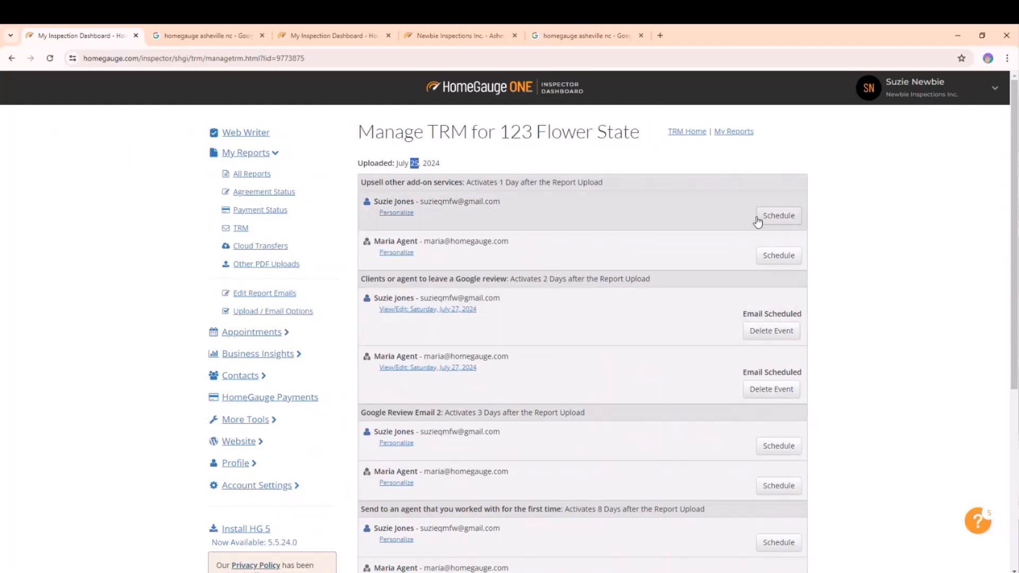